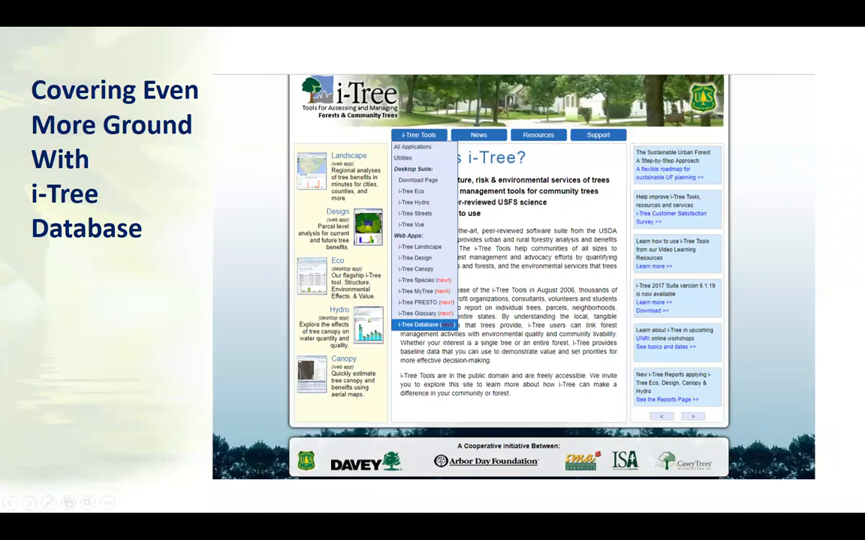
# - End the PowerPoint slideshow to get back to the i-Tree Tools homepage in Chrome
pyautogui.press('Escape')
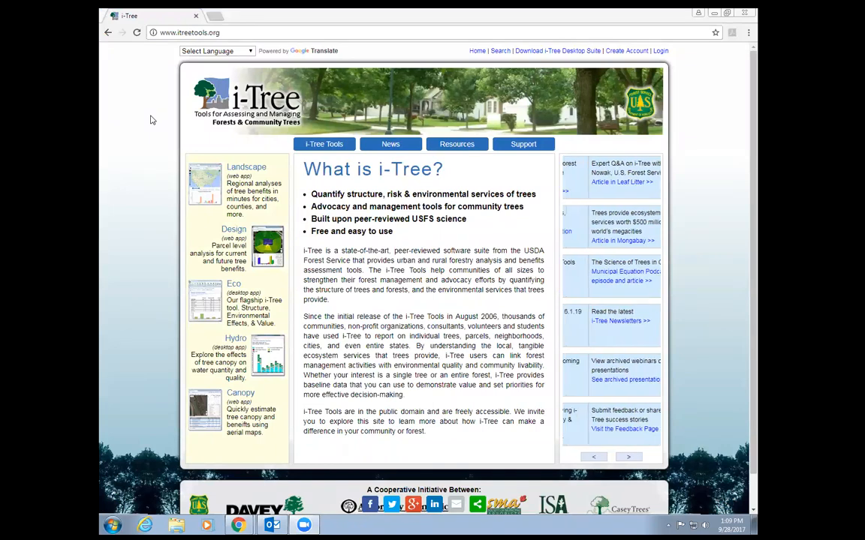
# - Go to the i-Tree Database news article from the i-Tree Tools menu
pyautogui.moveTo(308, 148)
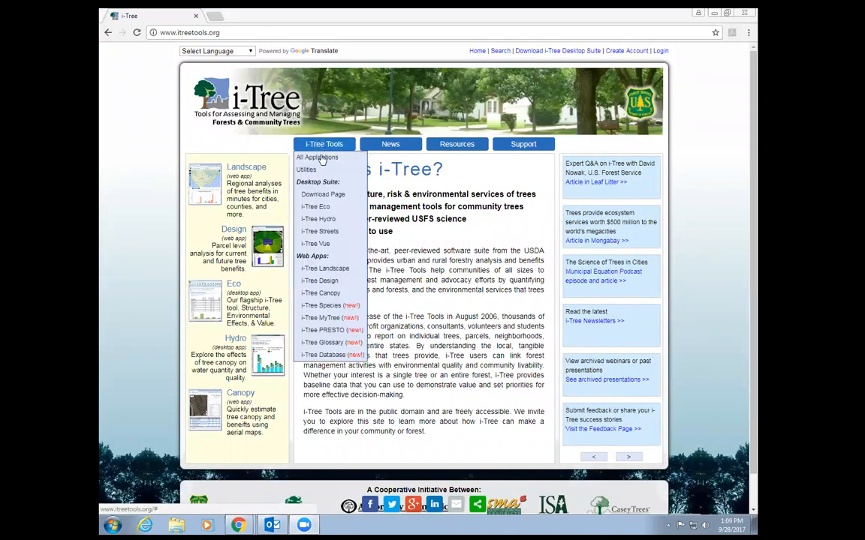
pyautogui.click(338, 357)
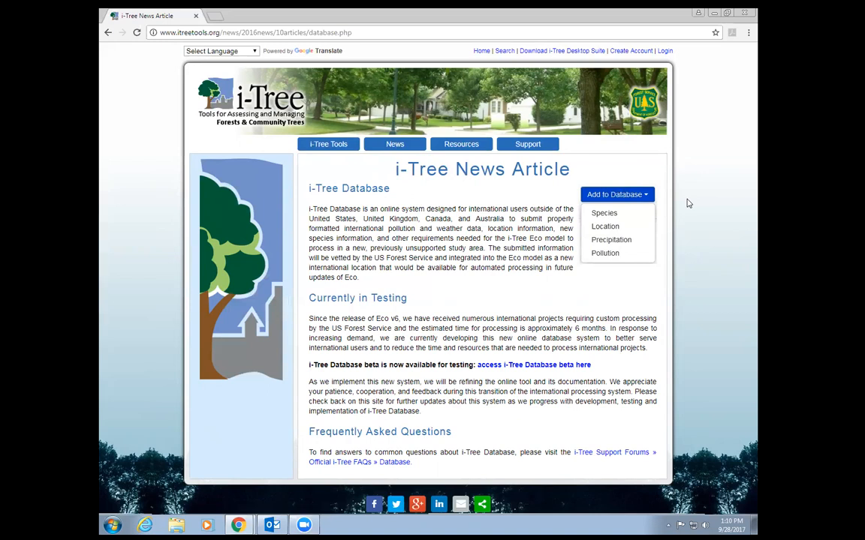
# - Follow the 'access i-Tree Database beta here' link to the welcome page in a new tab
pyautogui.moveTo(307, 195)
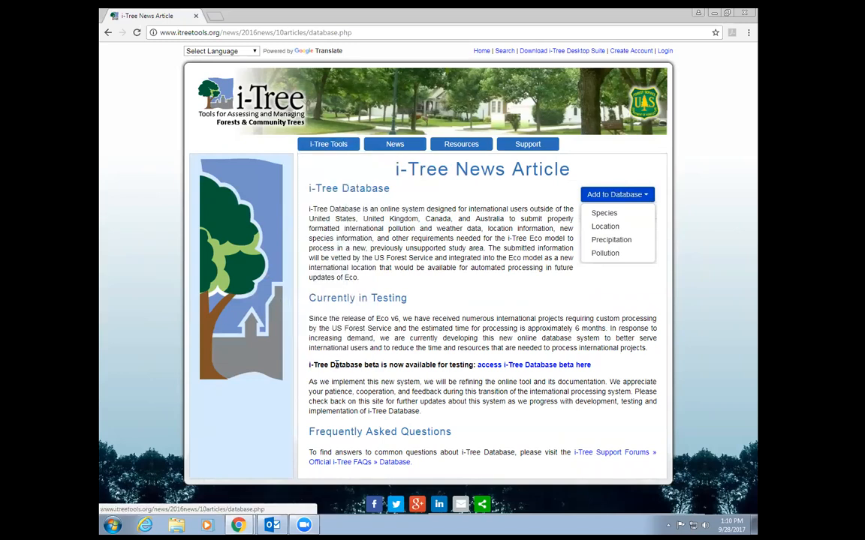
pyautogui.click(546, 367)
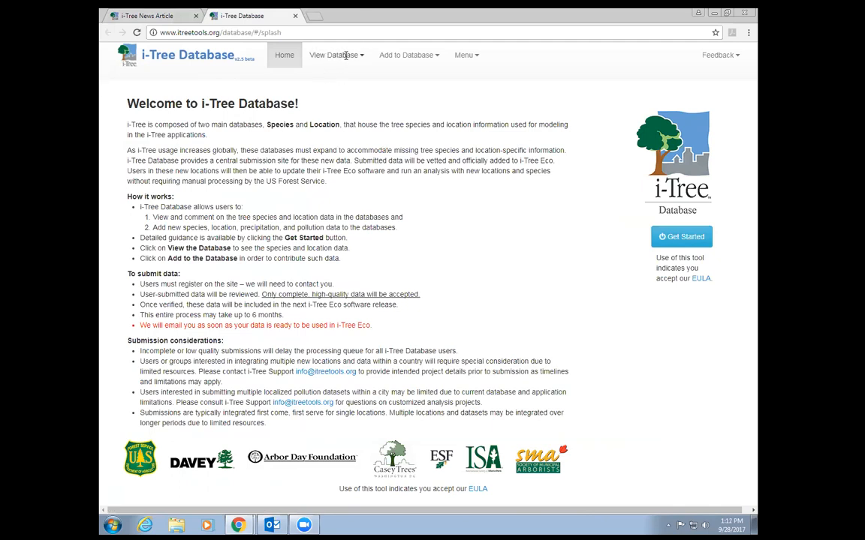
# - From View Database > Species, run a scientific-name search for 'Acer'
pyautogui.click(311, 50)
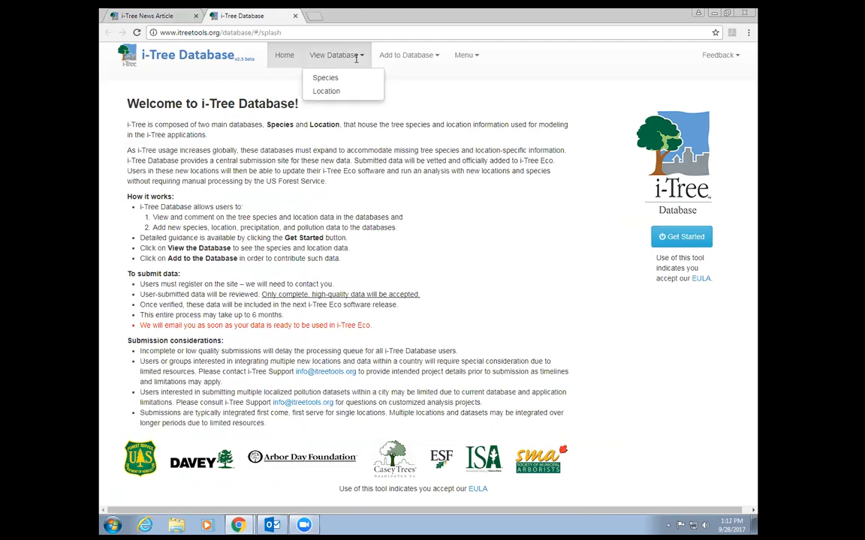
pyautogui.click(319, 77)
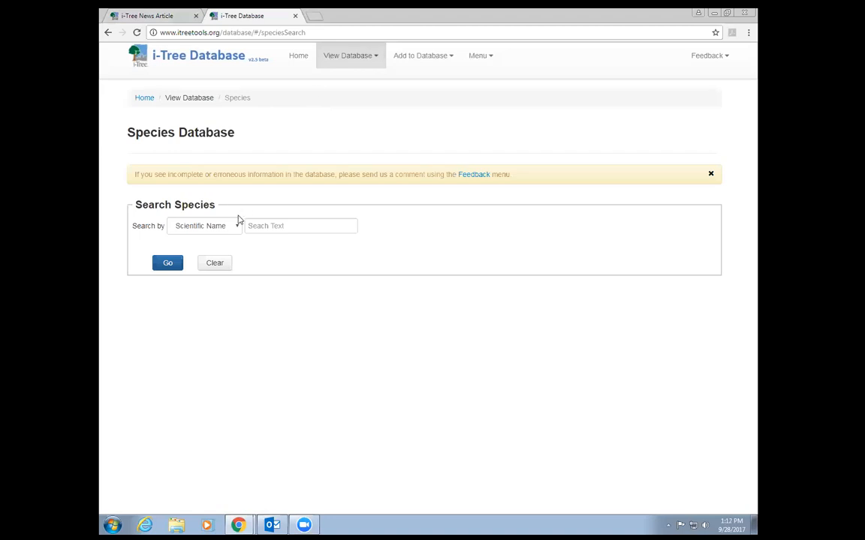
pyautogui.click(239, 228)
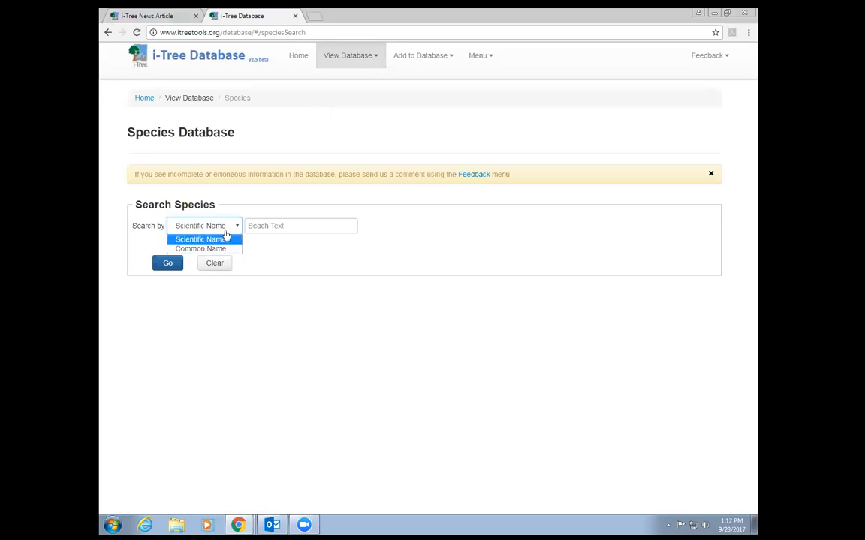
pyautogui.click(285, 225)
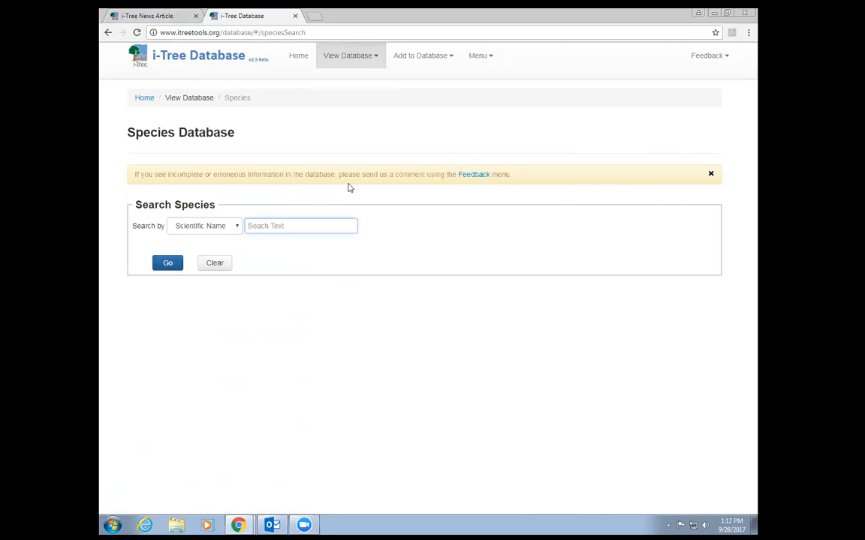
pyautogui.write('Acer')
pyautogui.click(165, 265)
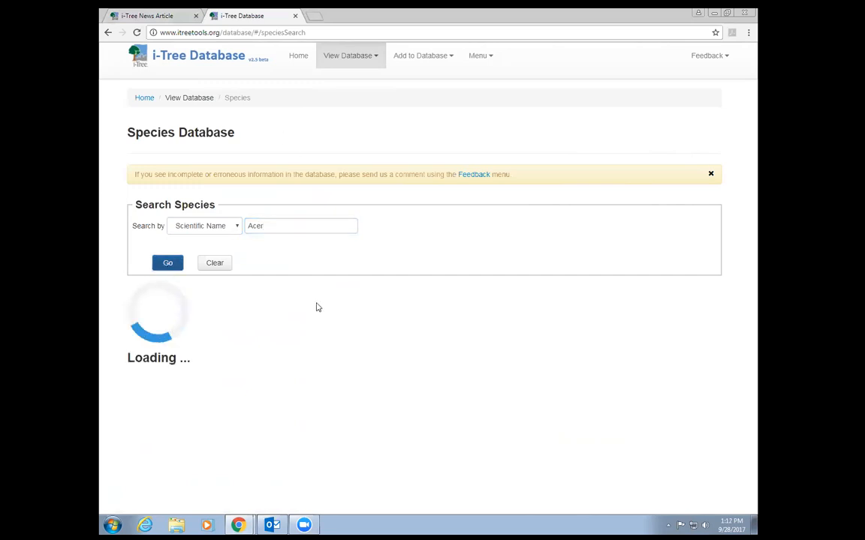
# - Scroll through the Acer results listing maple families, common names, codes and growth traits
pyautogui.scroll(-2, 216, 291)
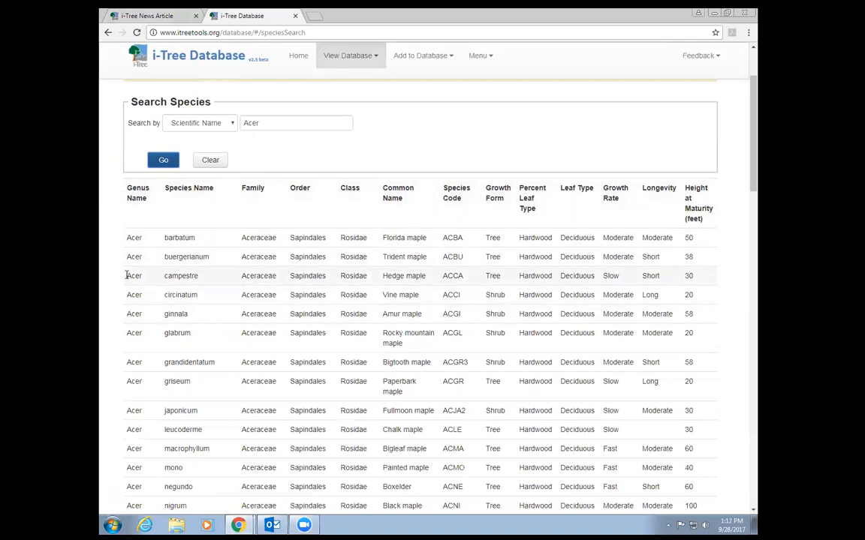
pyautogui.scroll(-2, 535, 234)
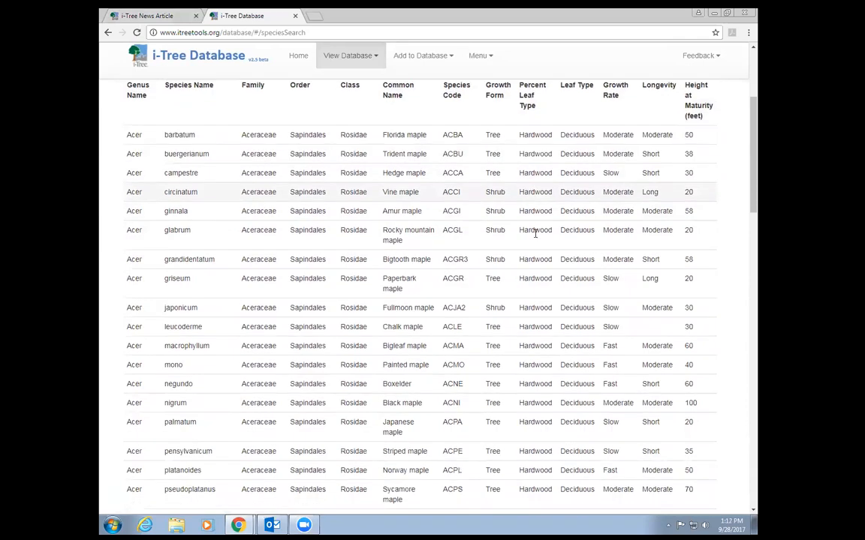
pyautogui.scroll(1, 536, 239)
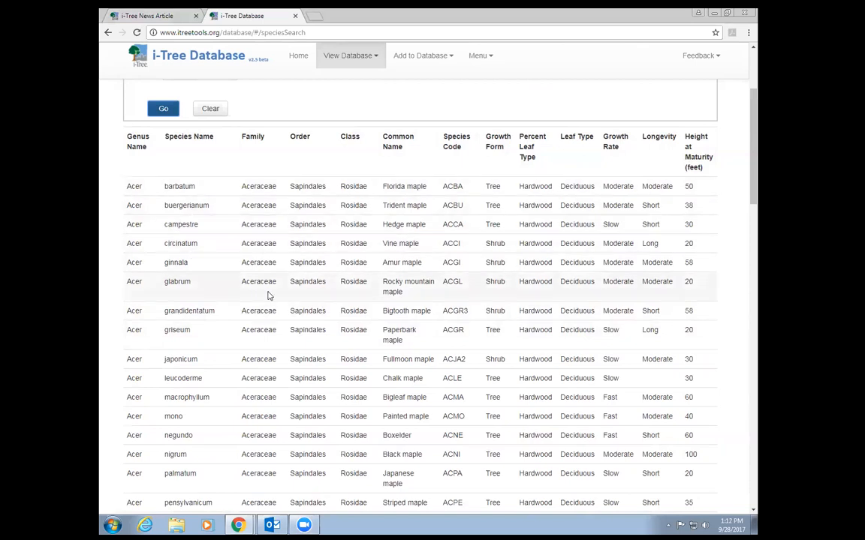
pyautogui.scroll(2, 322, 323)
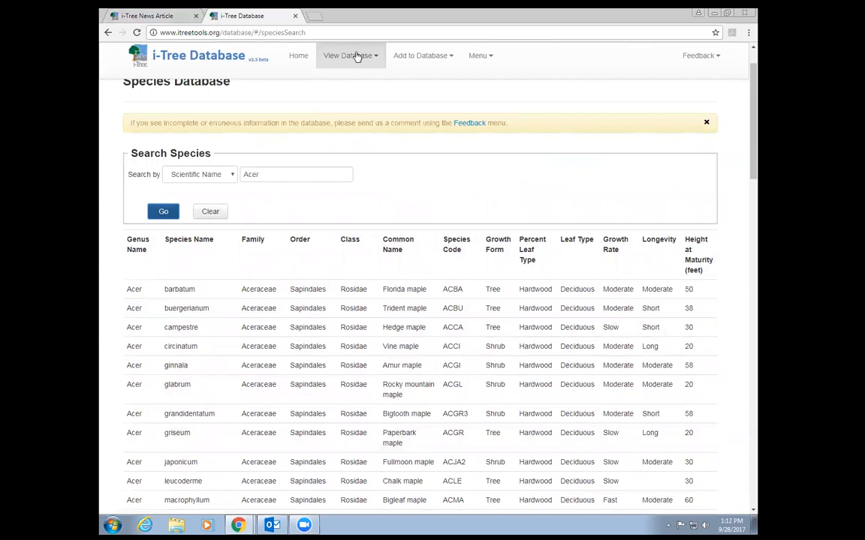
# - Under Add to Database > Species, enter the submitter's name, e-mail and affiliation 'Davey', then proceed
pyautogui.click(449, 57)
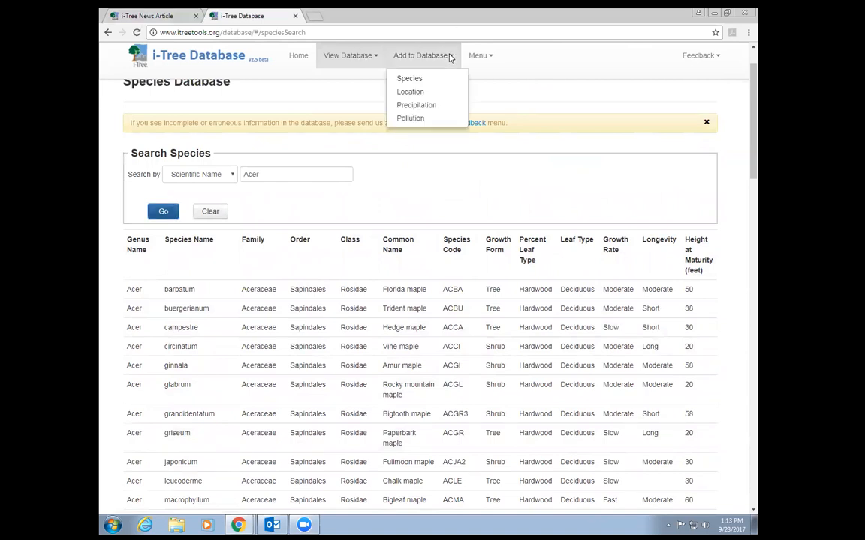
pyautogui.click(410, 81)
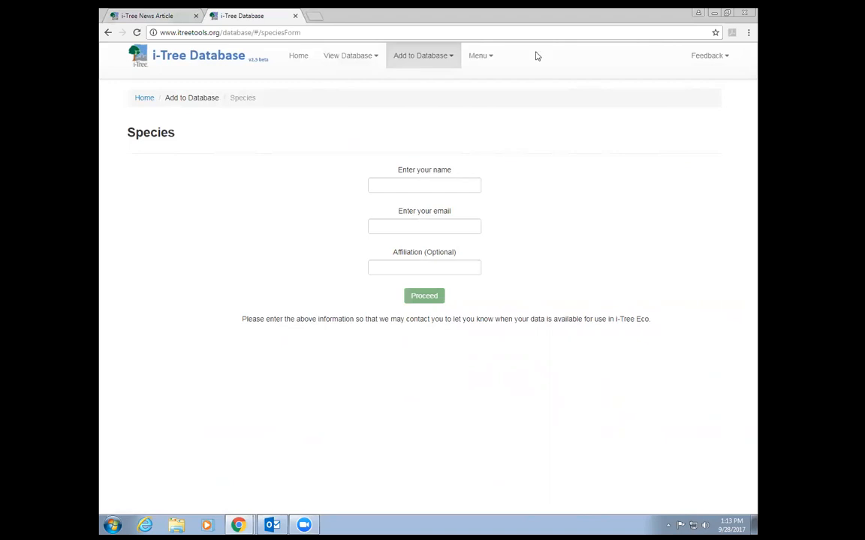
pyautogui.click(381, 185)
pyautogui.write('ALexis')
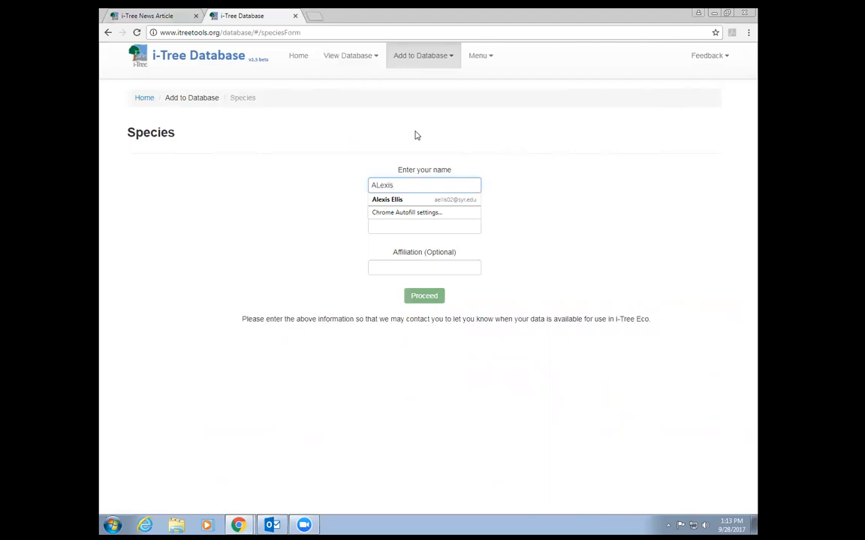
pyautogui.press('Tab')
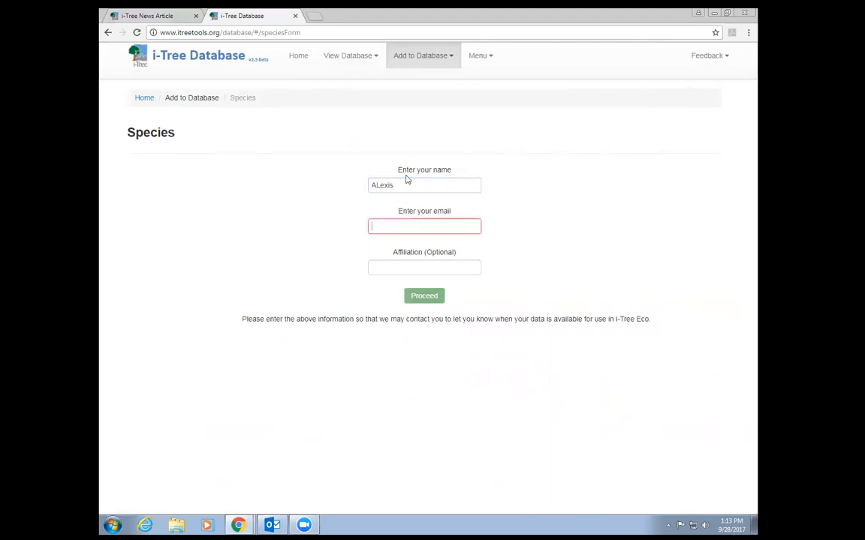
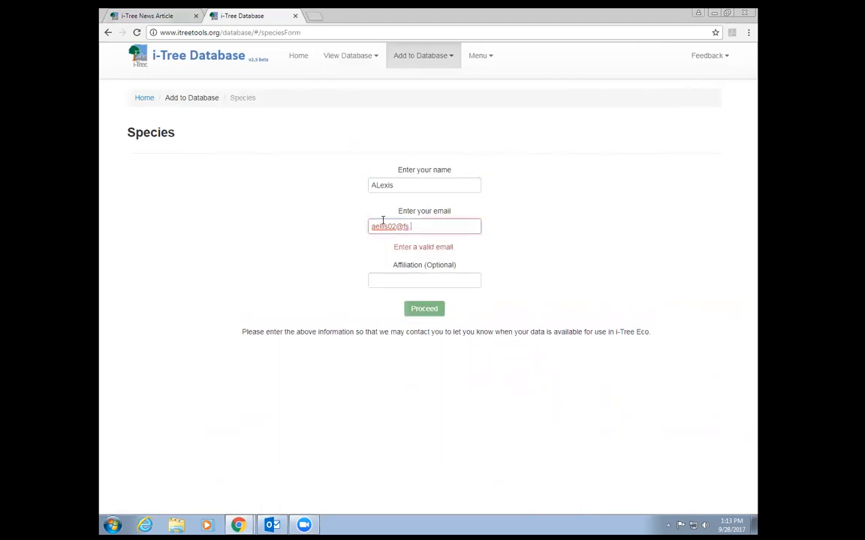
pyautogui.click(416, 268)
pyautogui.write('Davey')
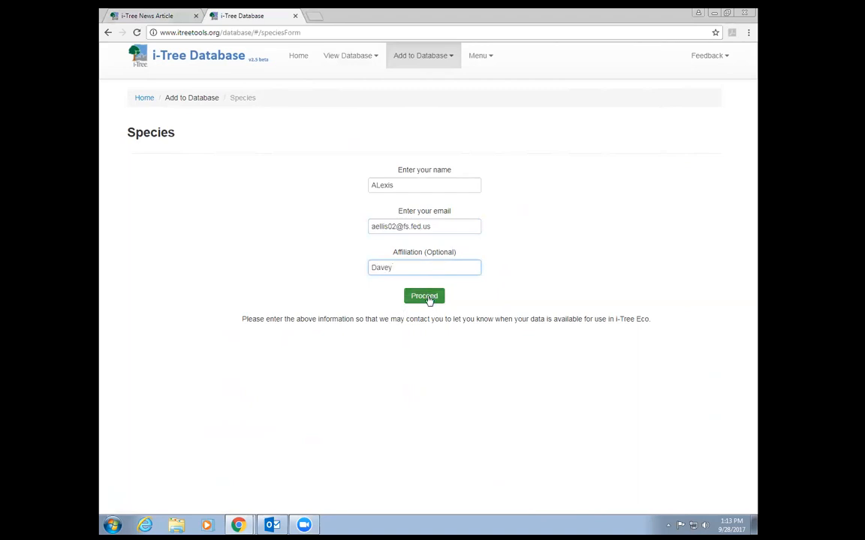
pyautogui.click(424, 296)
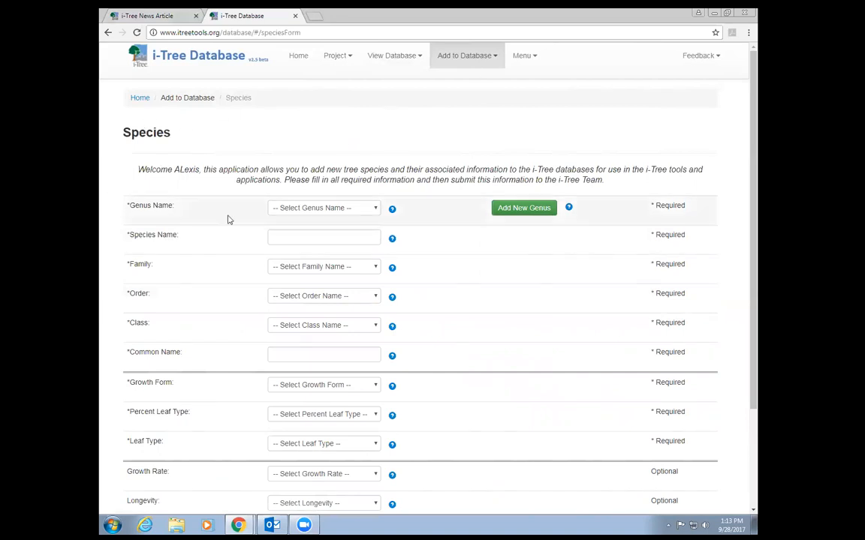
# - Choose Acer as the genus so family Aceraceae fills in automatically
pyautogui.click(314, 208)
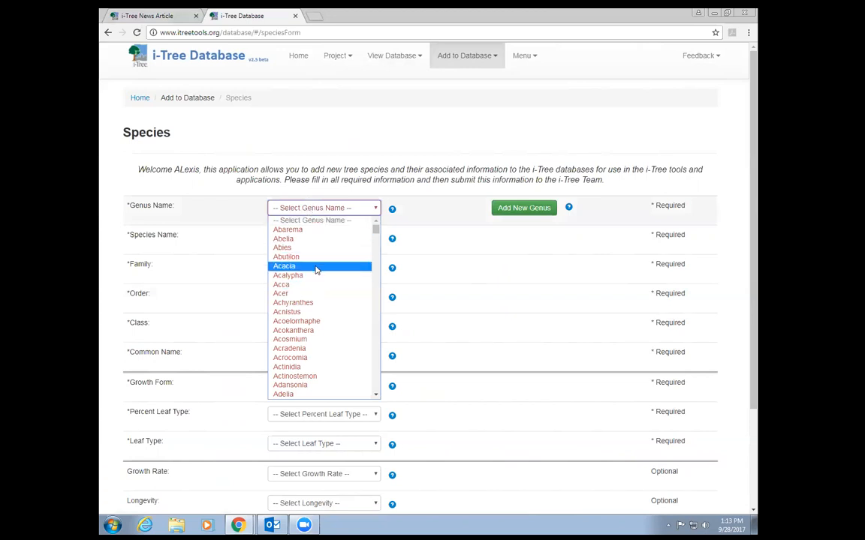
pyautogui.click(315, 294)
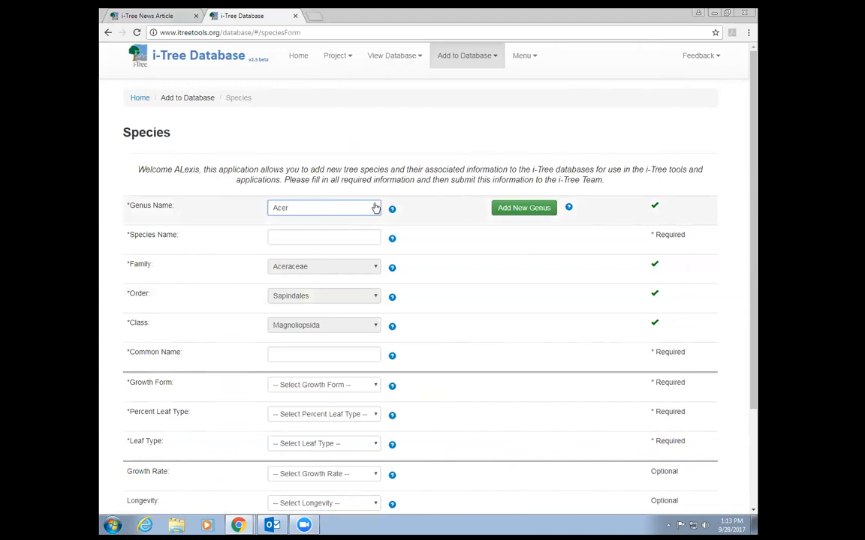
pyautogui.click(353, 208)
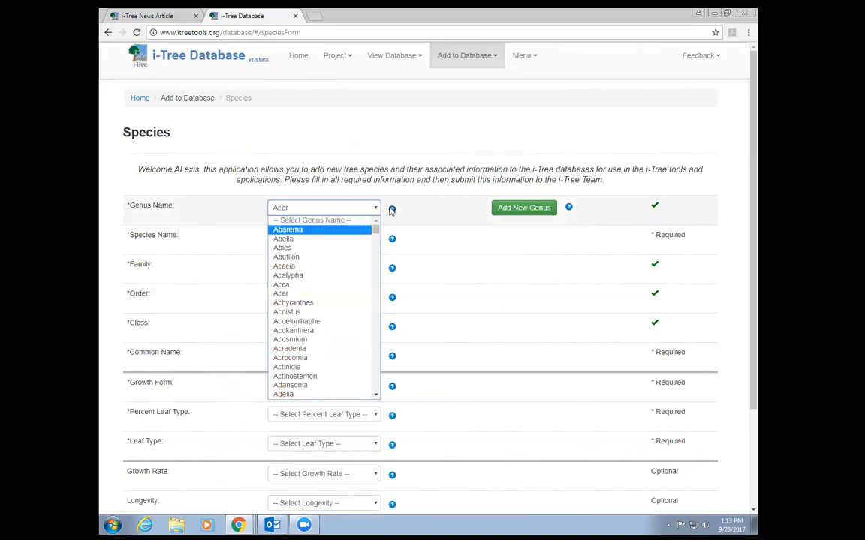
pyautogui.click(359, 188)
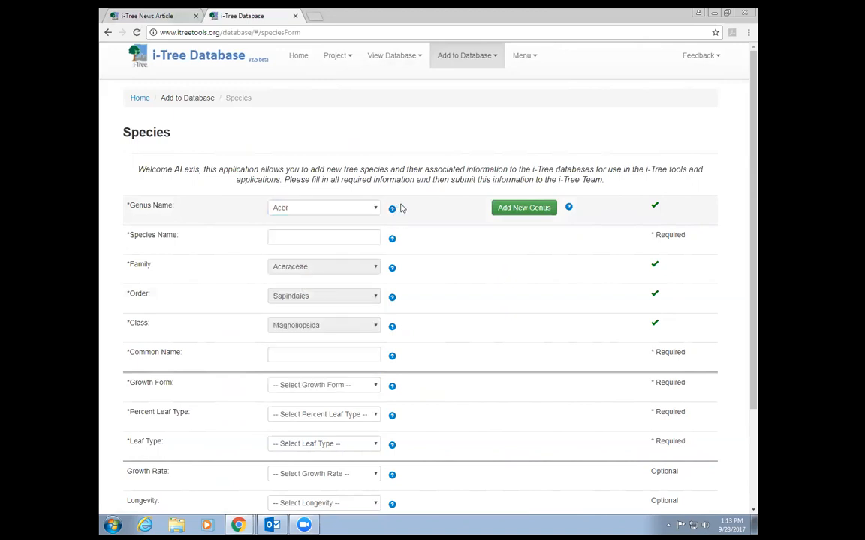
# - Try entering a new genus name, then cancel it to keep Acer
pyautogui.click(526, 210)
pyautogui.click(320, 205)
pyautogui.write('fjekwlfd')
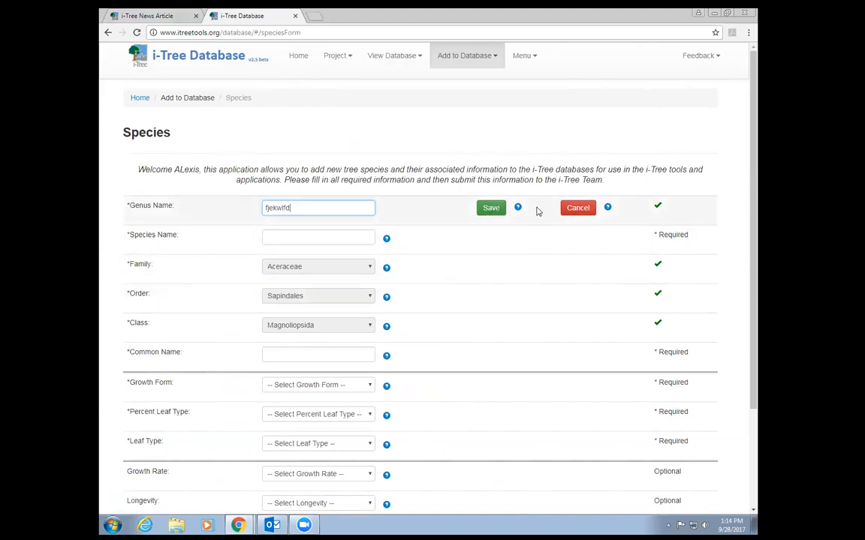
pyautogui.click(564, 209)
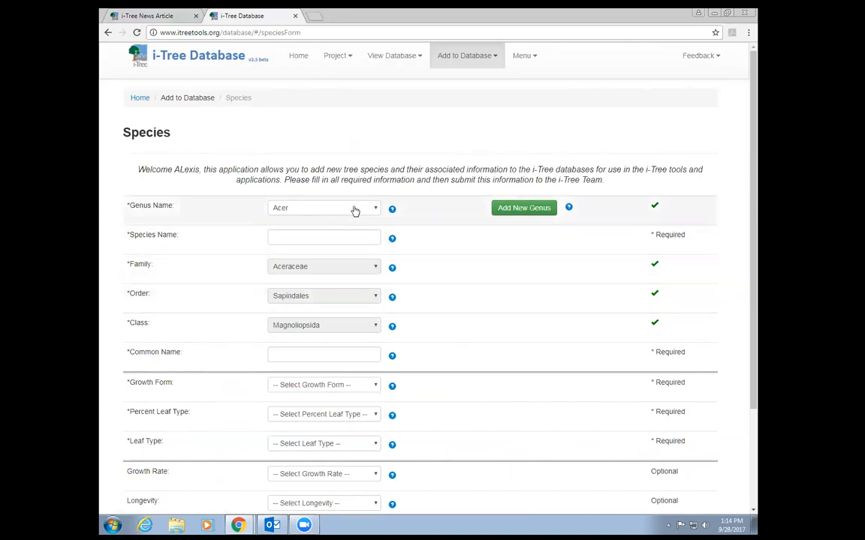
# - Set the species name to 'cauditafolium', replacing the earlier 'palmatum' entry
pyautogui.click(335, 240)
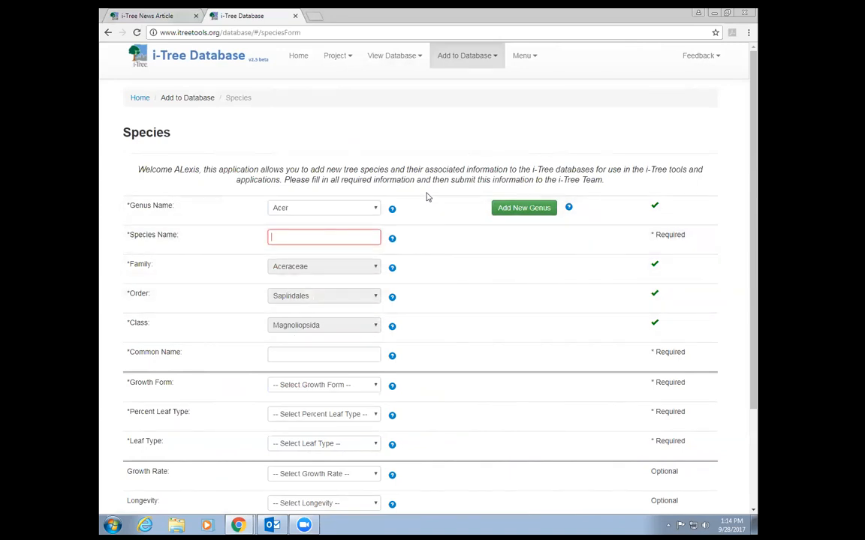
pyautogui.write('cadu')
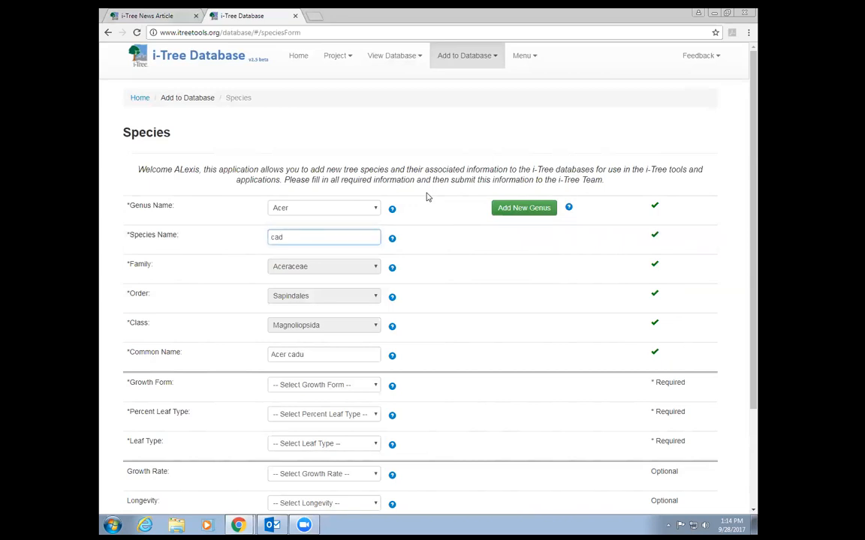
pyautogui.press('BackSpace')
pyautogui.press('BackSpace')
pyautogui.press('BackSpace')
pyautogui.write('palmatum')
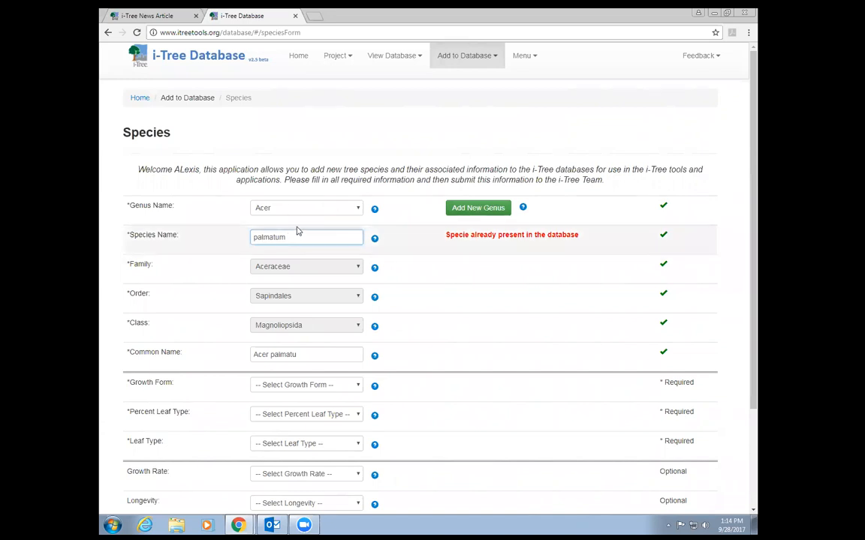
pyautogui.moveTo(359, 238); pyautogui.dragTo(231, 180)
pyautogui.write('cau')
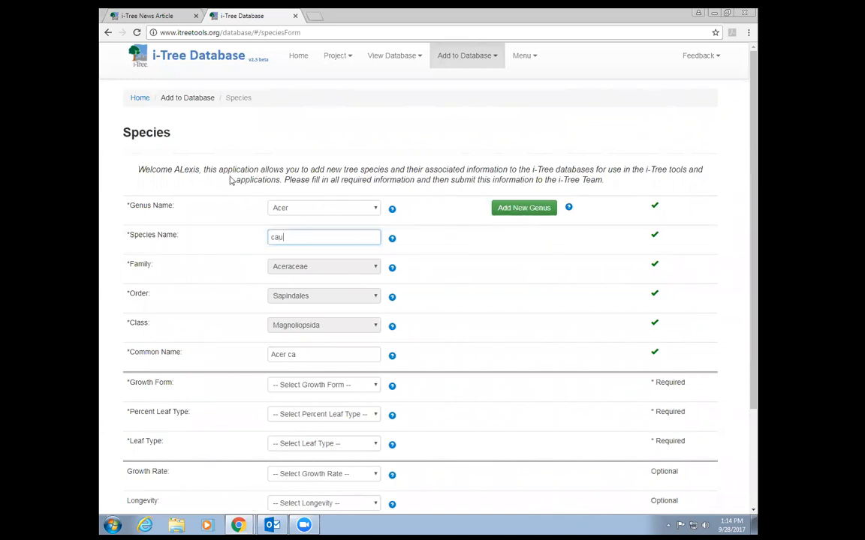
pyautogui.write('ditafolium')
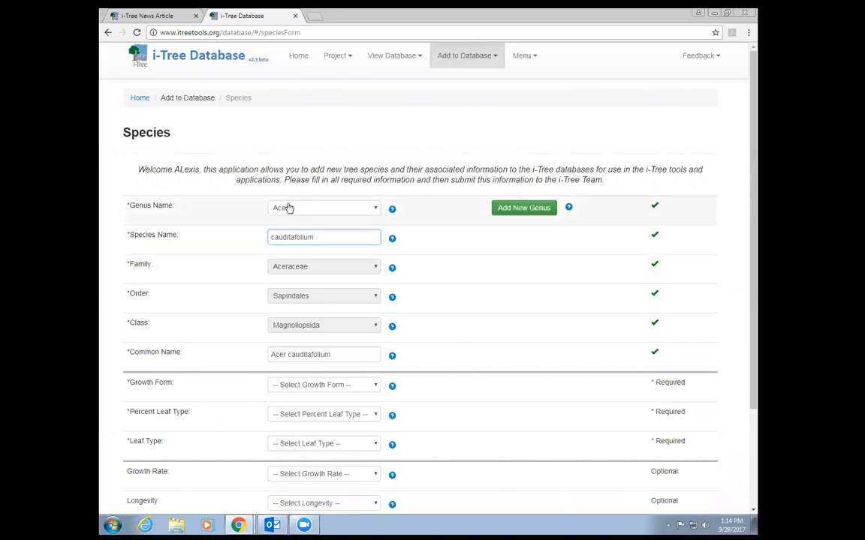
# - Replace the common name with 'Kawakami maple'
pyautogui.scroll(-1, 330, 287)
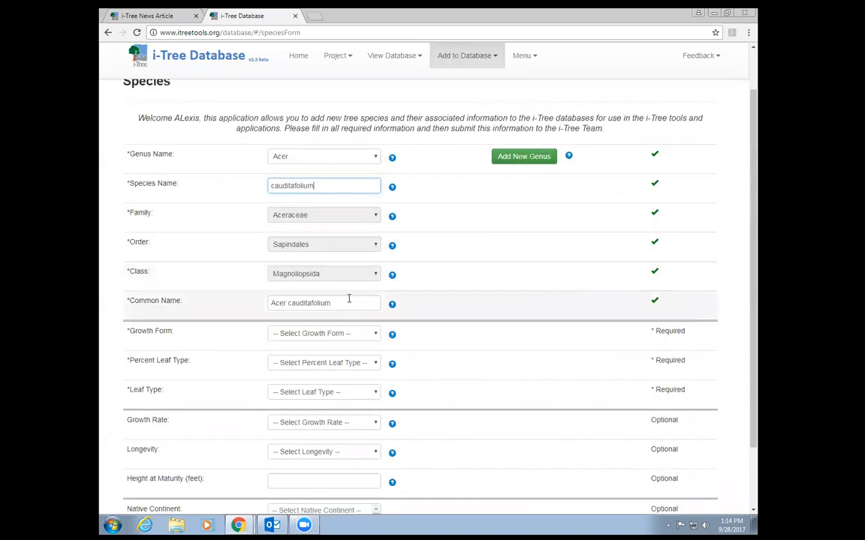
pyautogui.click(350, 302)
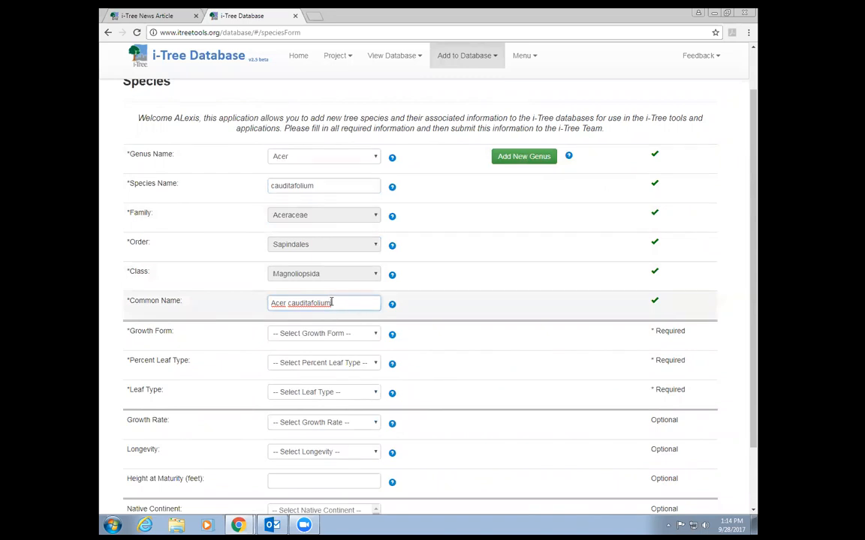
pyautogui.moveTo(331, 302); pyautogui.dragTo(244, 294)
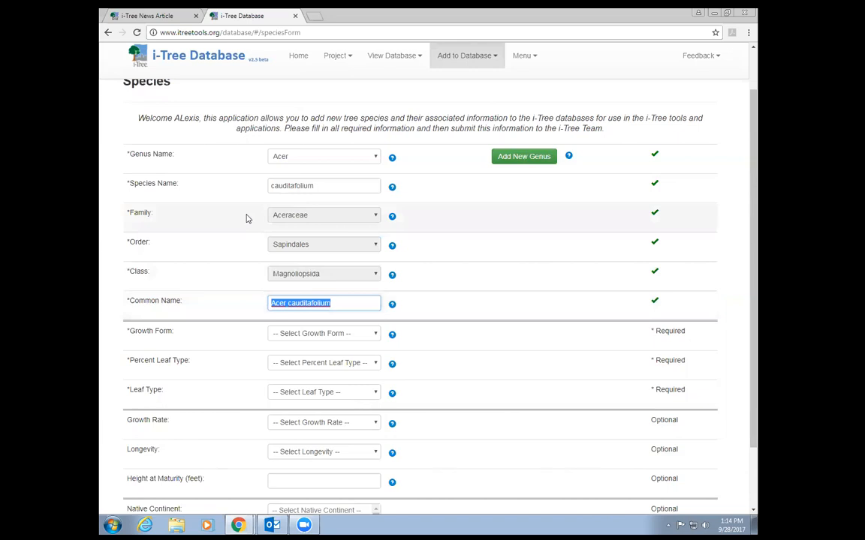
pyautogui.write('Kawakamin')
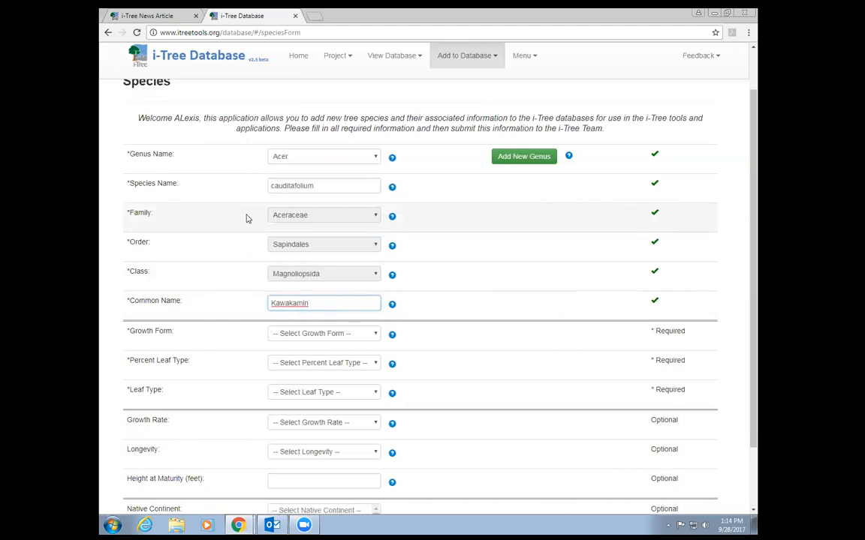
pyautogui.press('BackSpace')
pyautogui.press('BackSpace')
pyautogui.write('maple')
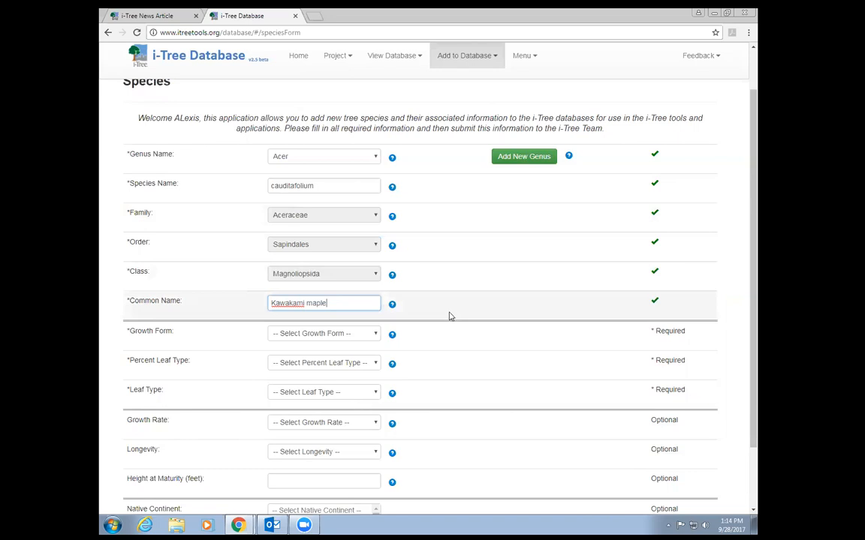
pyautogui.scroll(-1, 447, 311)
# - Set growth form to Tree, percent leaf type to Hardwood and leaf type to Deciduous
pyautogui.scroll(-2, 444, 306)
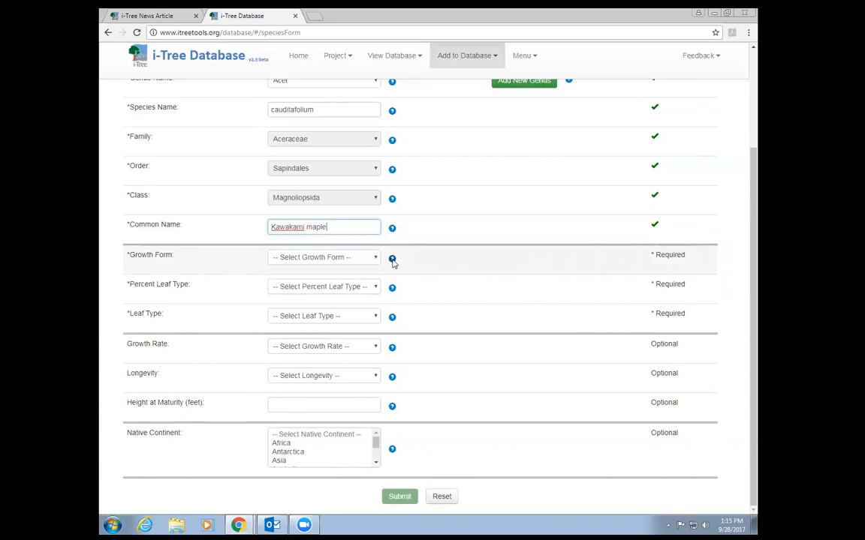
pyautogui.moveTo(393, 259)
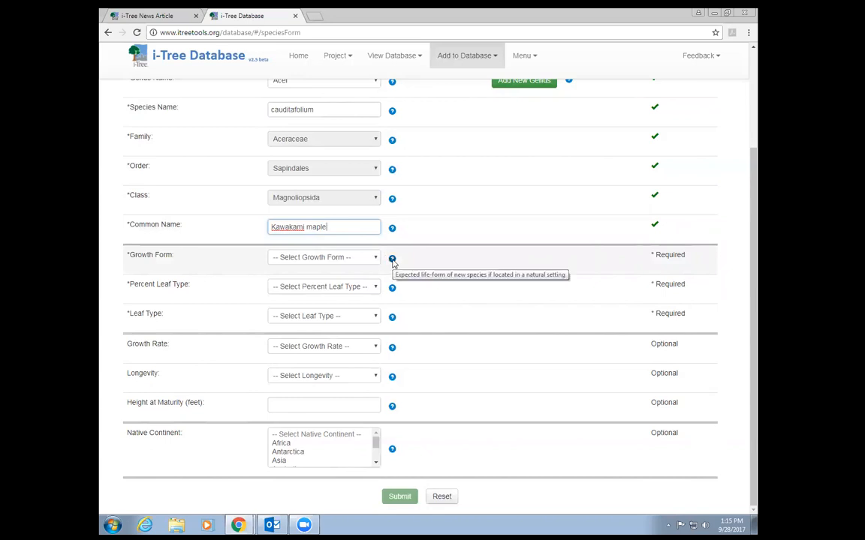
pyautogui.moveTo(393, 290)
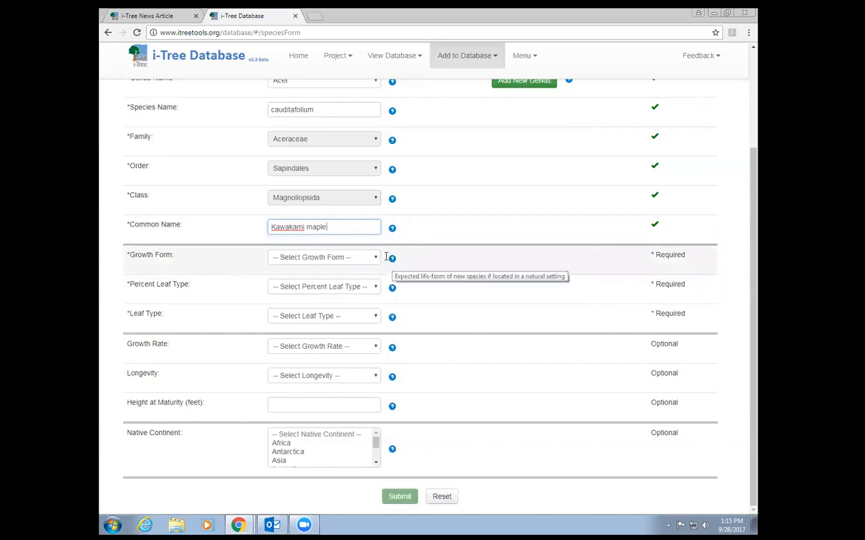
pyautogui.click(339, 257)
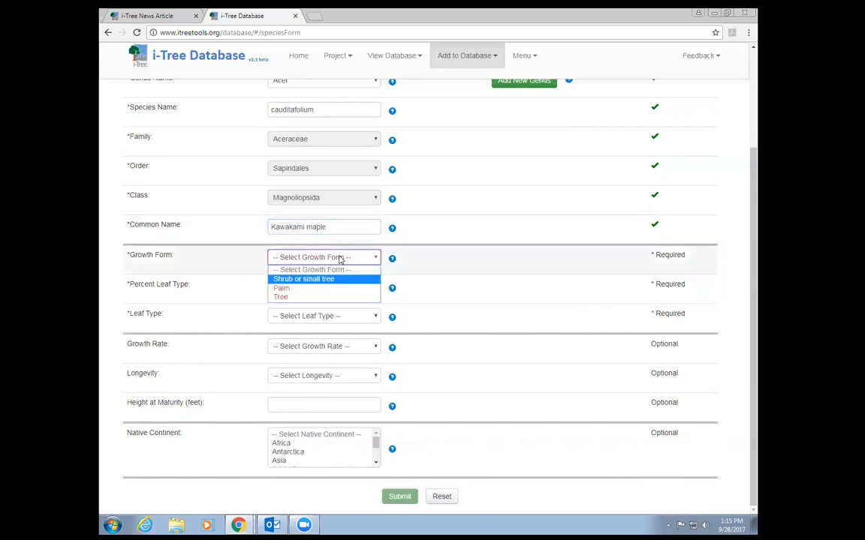
pyautogui.click(325, 298)
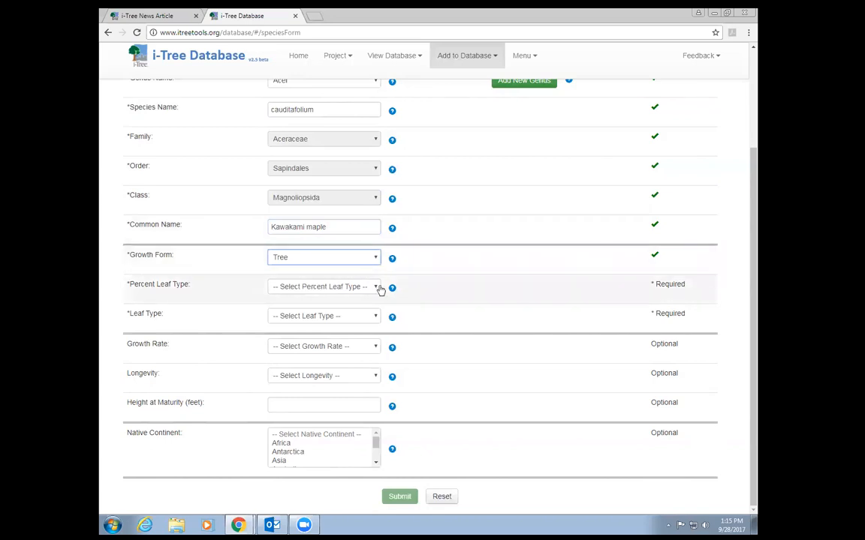
pyautogui.click(376, 286)
pyautogui.click(327, 315)
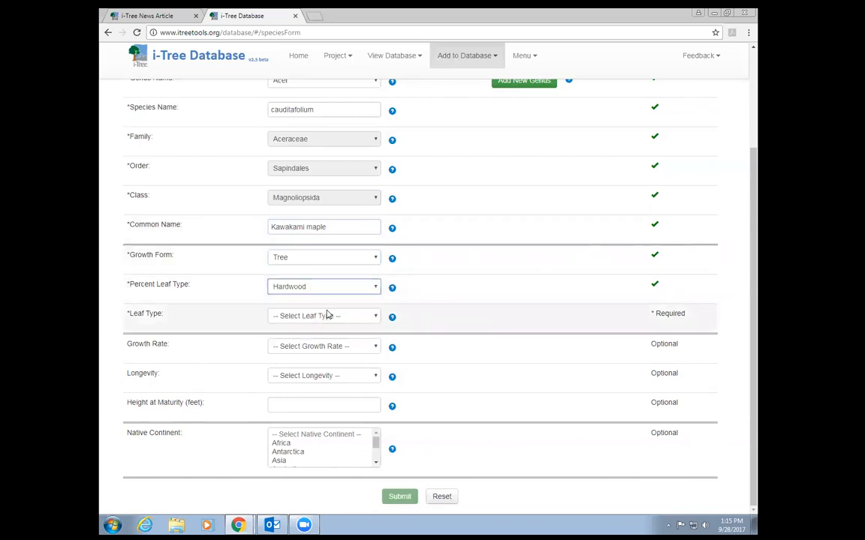
pyautogui.click(372, 317)
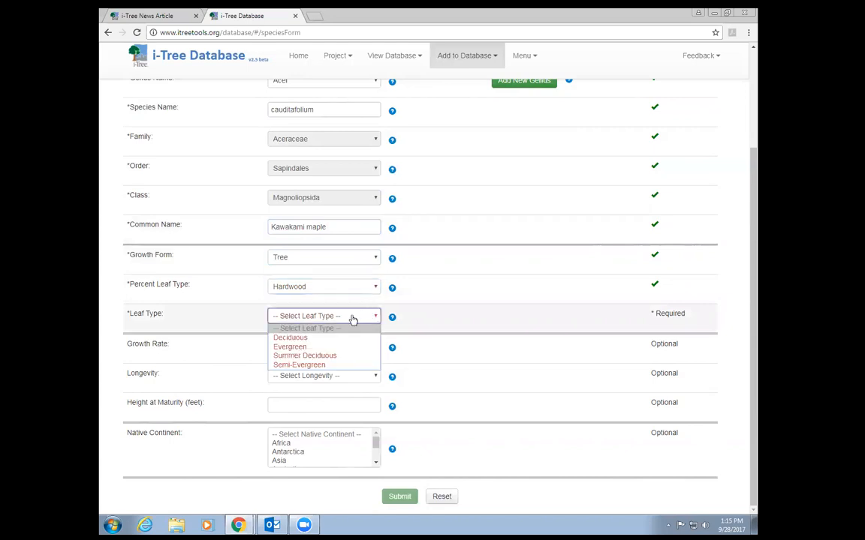
pyautogui.click(325, 337)
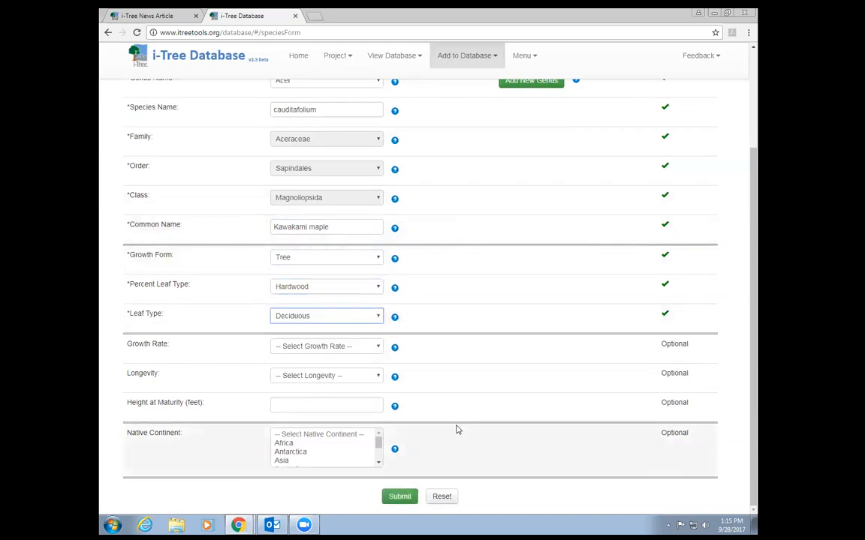
# - Set Moderate 0.24–0.41 in/yr growth, Long > 55 years longevity, 35 ft mature height, native to Asia
pyautogui.click(377, 349)
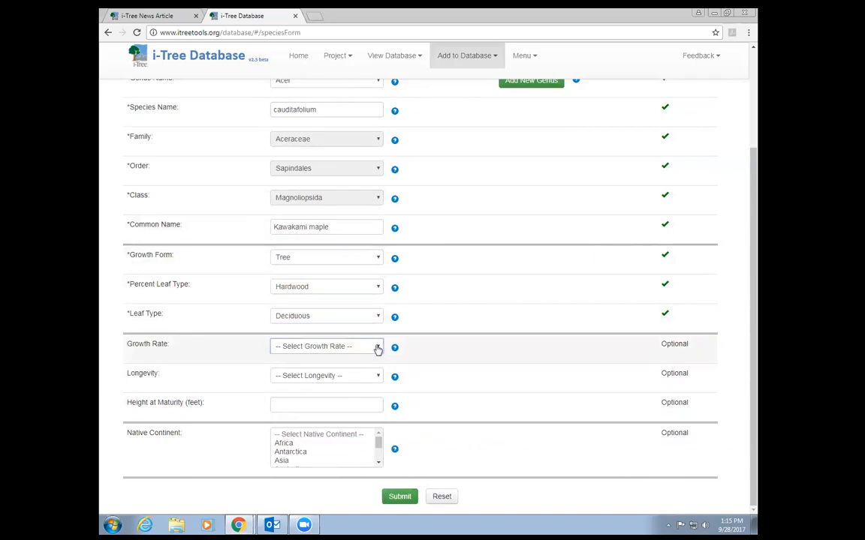
pyautogui.click(377, 350)
pyautogui.click(321, 375)
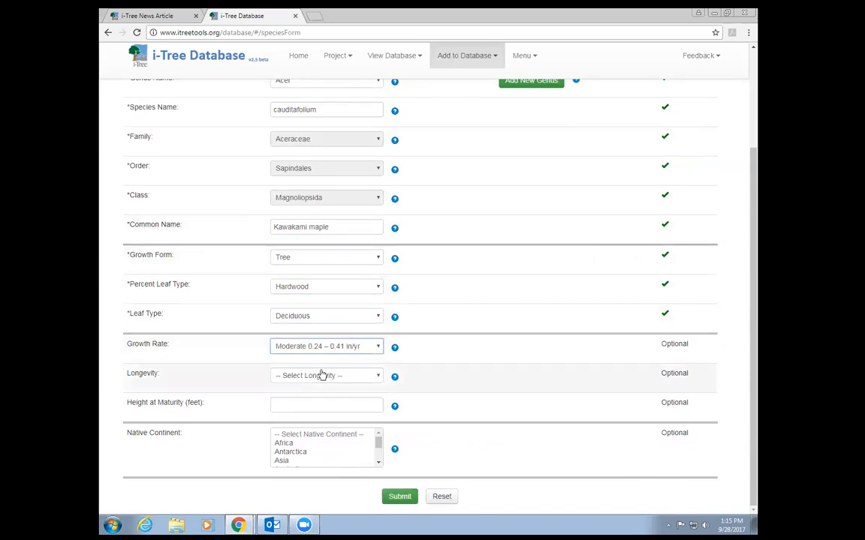
pyautogui.click(379, 375)
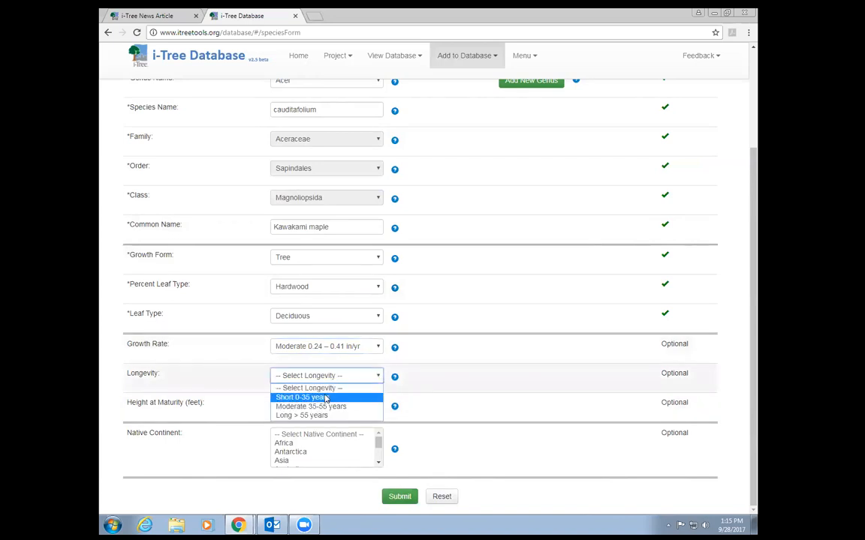
pyautogui.click(311, 415)
pyautogui.click(322, 405)
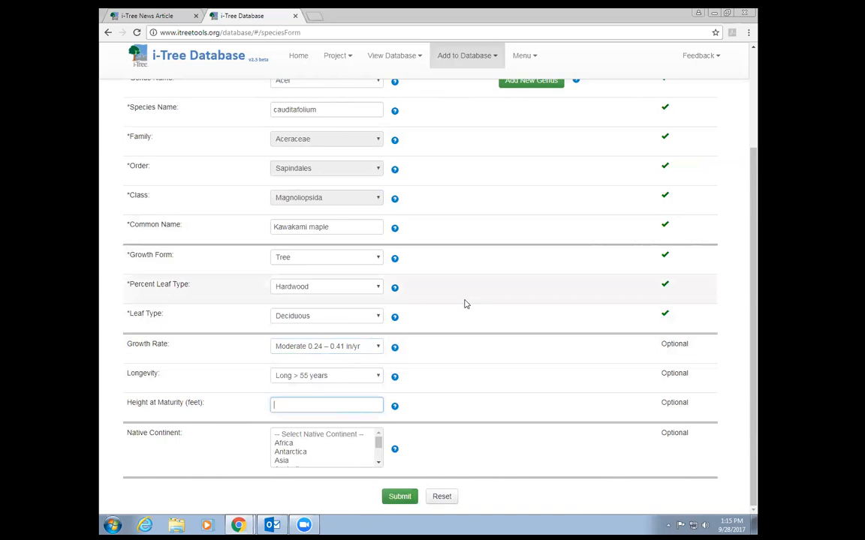
pyautogui.write('35')
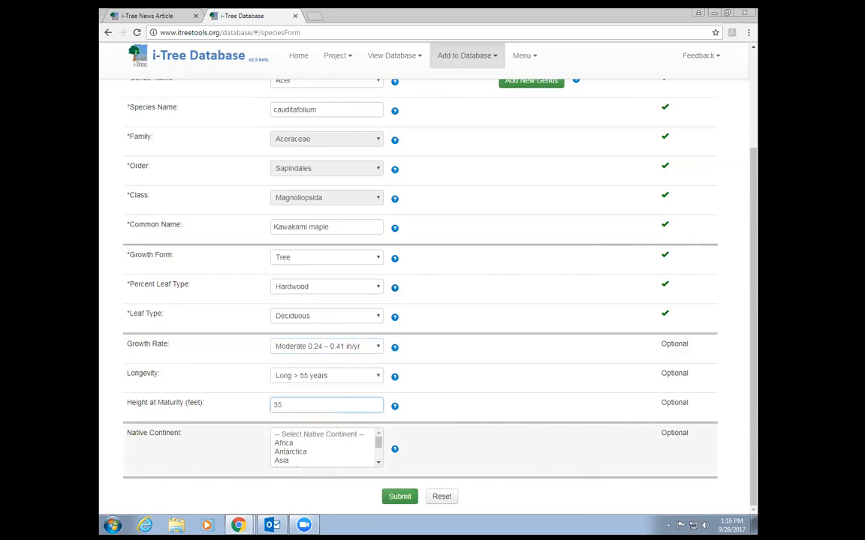
pyautogui.click(315, 461)
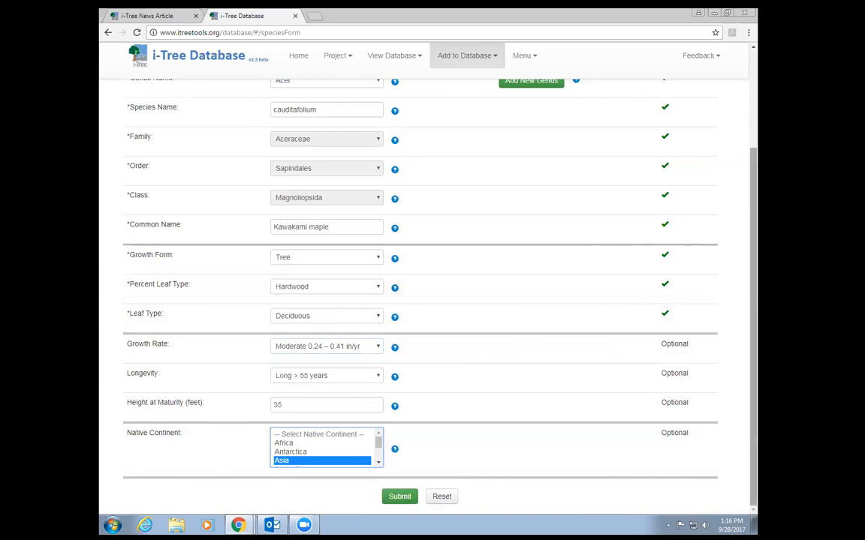
pyautogui.moveTo(753, 300)
pyautogui.mouseDown()
pyautogui.moveTo(753, 205)
pyautogui.moveTo(753, 300)
pyautogui.mouseUp()
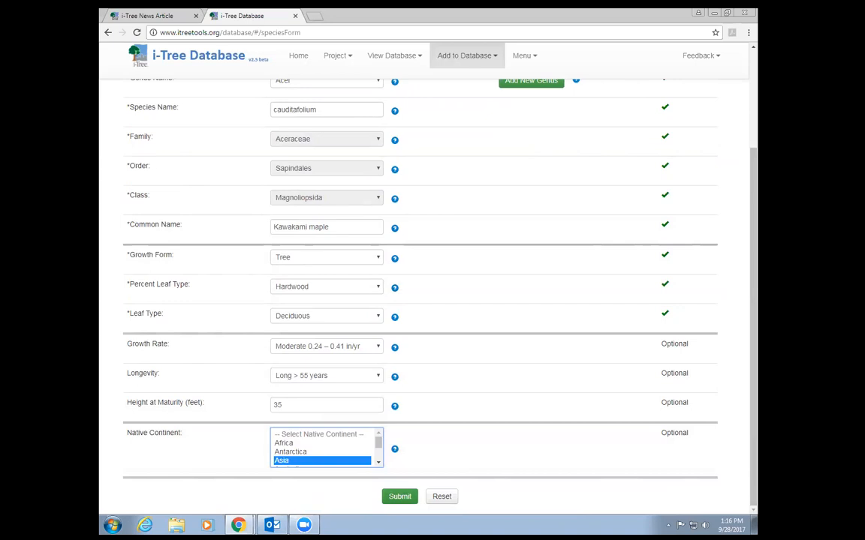
# - Submit and confirm the Kawakami maple entry, then start another blank species form
pyautogui.click(399, 496)
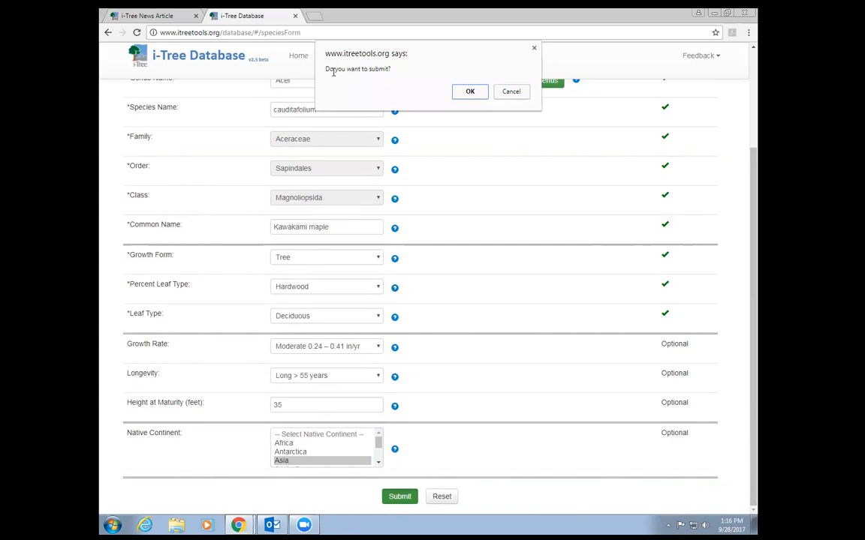
pyautogui.click(470, 91)
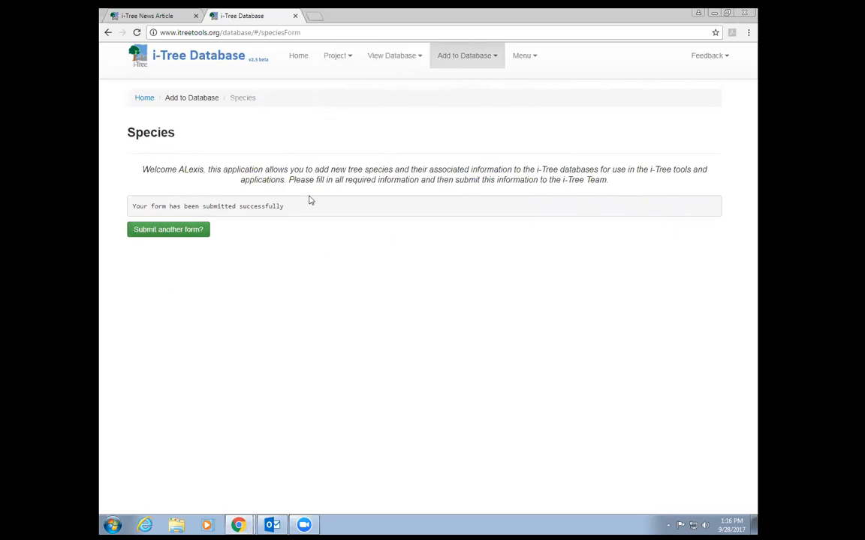
pyautogui.click(161, 232)
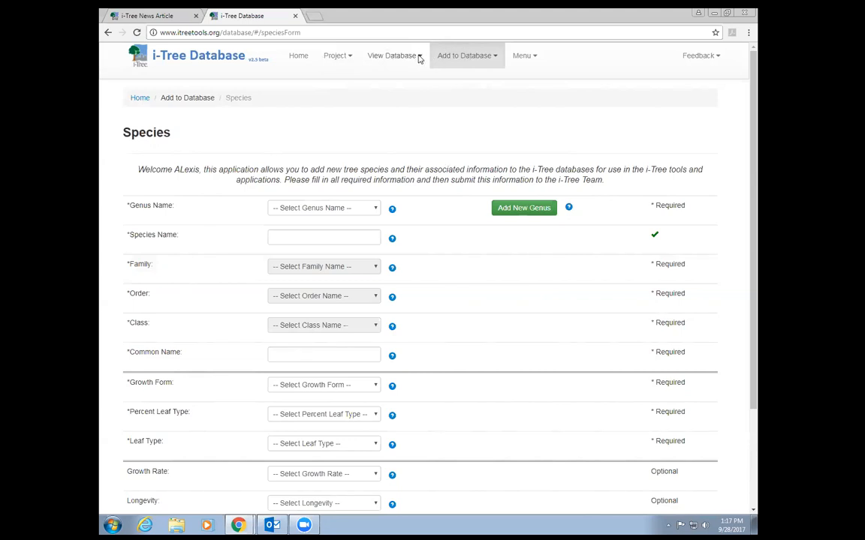
# - Search the Location Database for Spain, Madrid to list Province of Madrid and Other counties
pyautogui.click(418, 57)
pyautogui.click(395, 101)
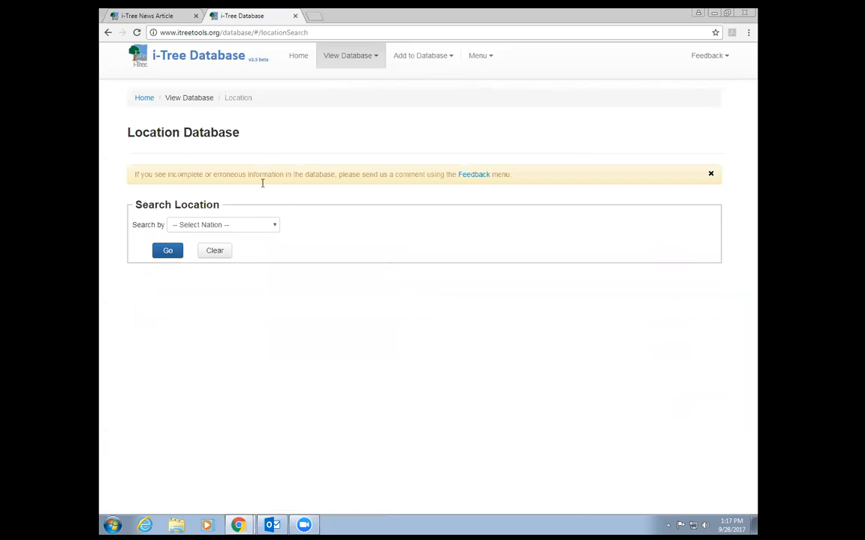
pyautogui.click(275, 226)
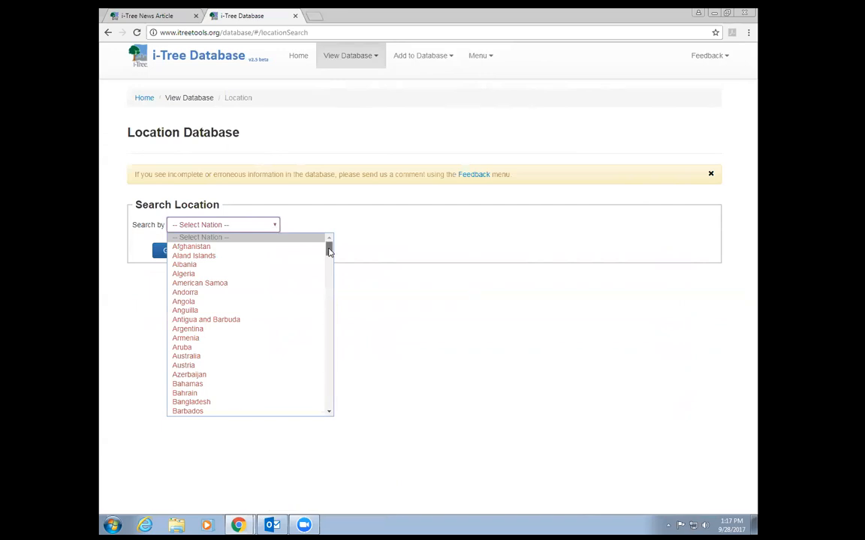
pyautogui.moveTo(329, 252)
pyautogui.mouseDown()
pyautogui.moveTo(329, 267)
pyautogui.moveTo(328, 244)
pyautogui.mouseUp()
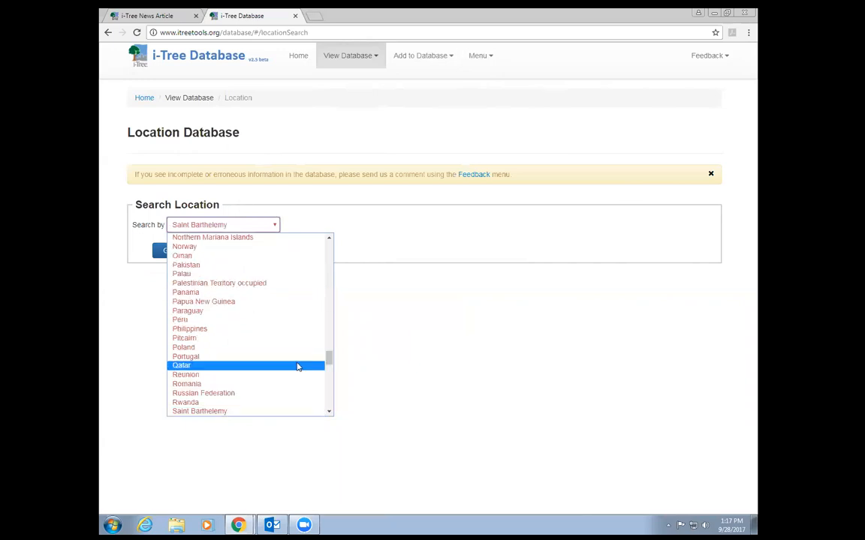
pyautogui.moveTo(328, 357); pyautogui.dragTo(329, 382)
pyautogui.click(214, 336)
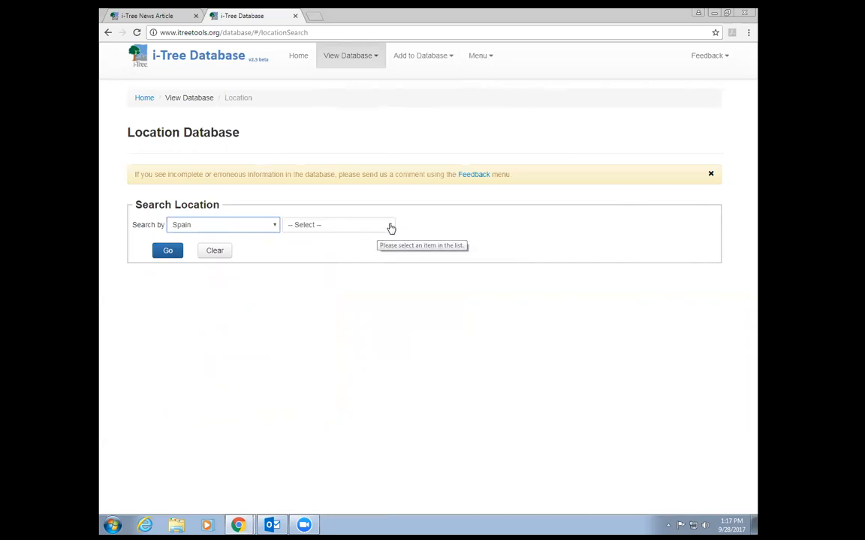
pyautogui.click(388, 226)
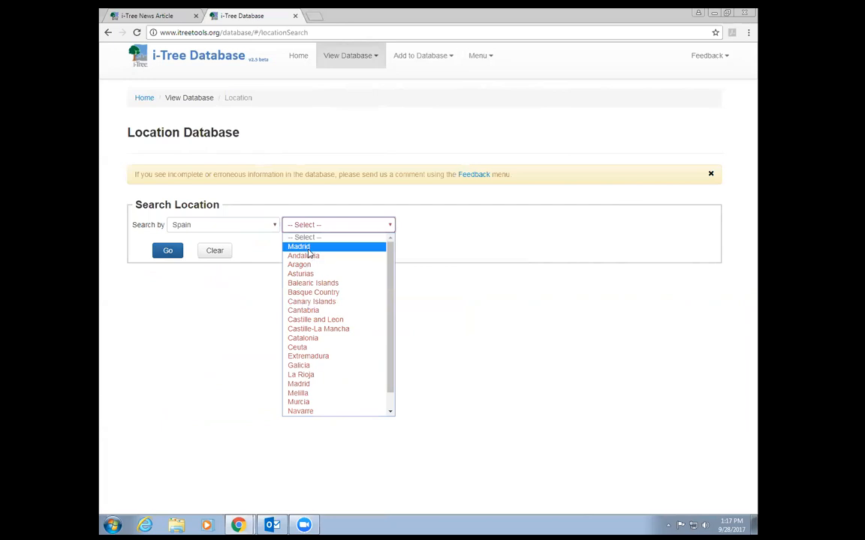
pyautogui.click(315, 247)
pyautogui.click(169, 252)
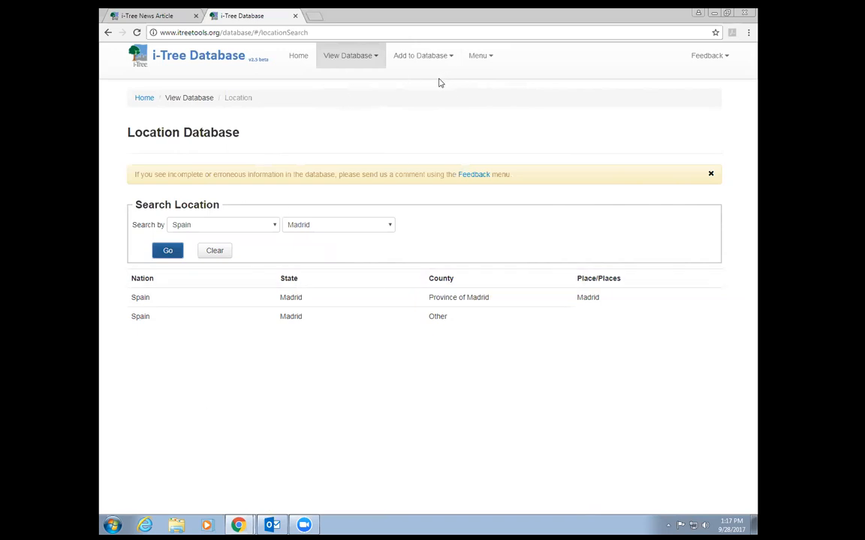
# - Start a new location entry with Europe as the continent
pyautogui.click(450, 57)
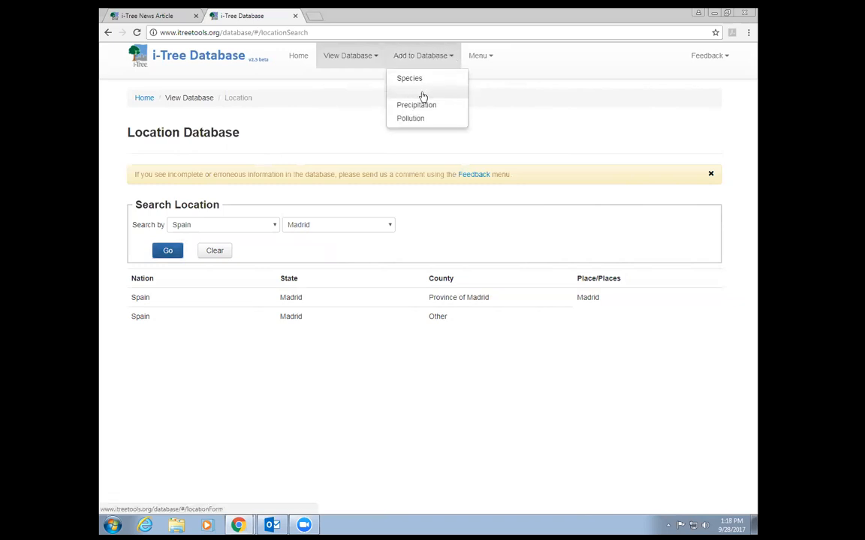
pyautogui.click(422, 92)
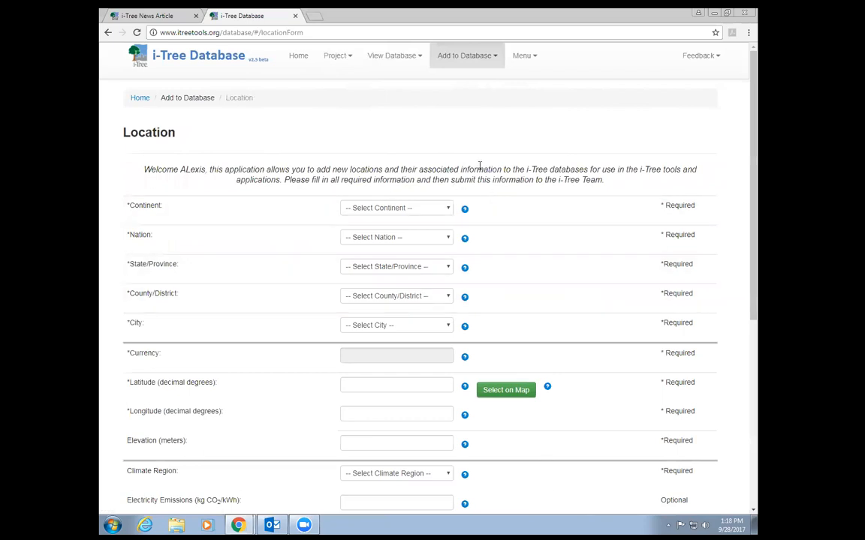
pyautogui.scroll(-2, 480, 187)
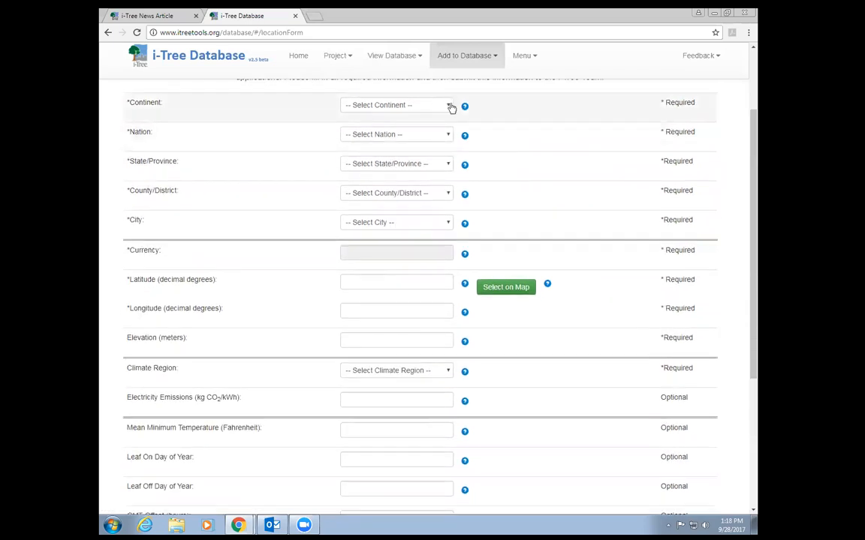
pyautogui.click(451, 107)
pyautogui.click(422, 153)
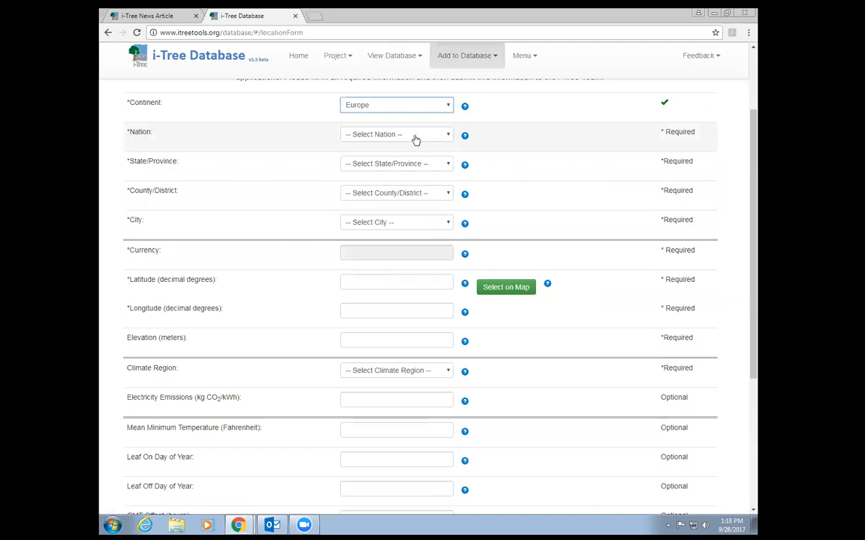
# - Set the nation to Spain and the state/province to Madrid
pyautogui.click(449, 135)
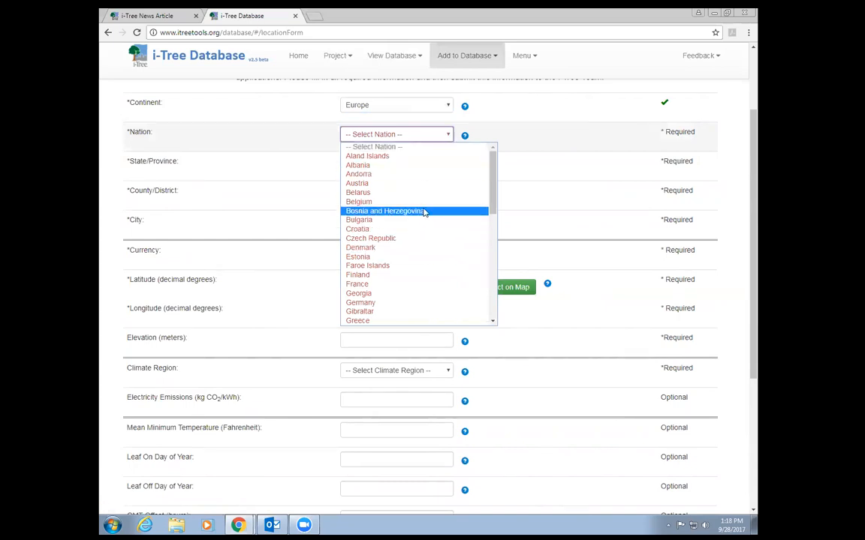
pyautogui.moveTo(490, 195); pyautogui.dragTo(497, 283)
pyautogui.moveTo(492, 203); pyautogui.dragTo(499, 290)
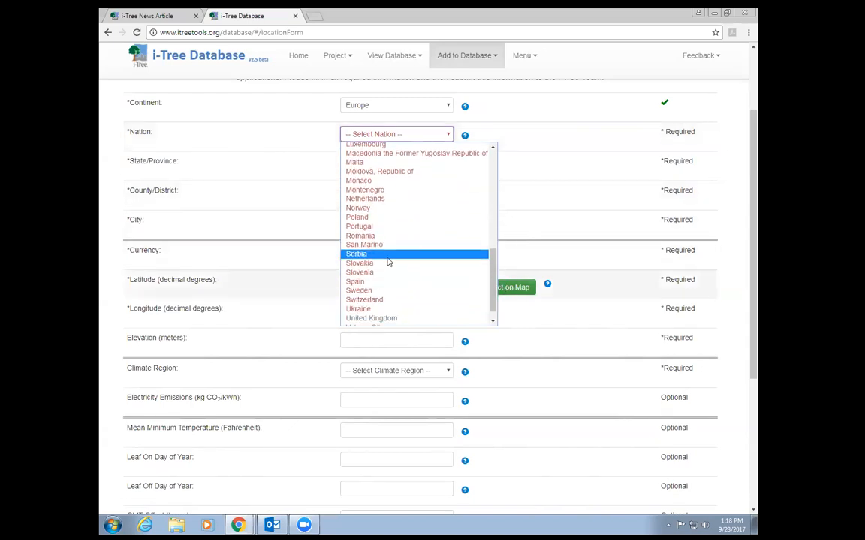
pyautogui.click(379, 282)
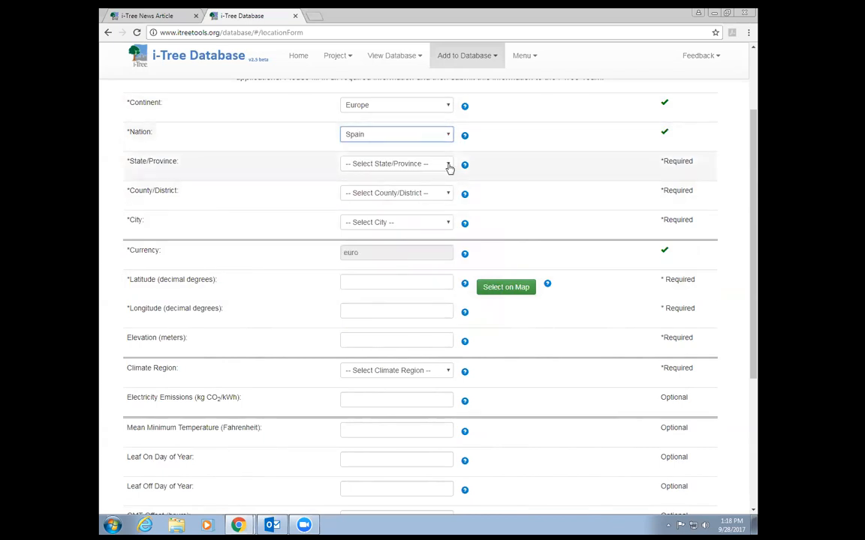
pyautogui.click(448, 165)
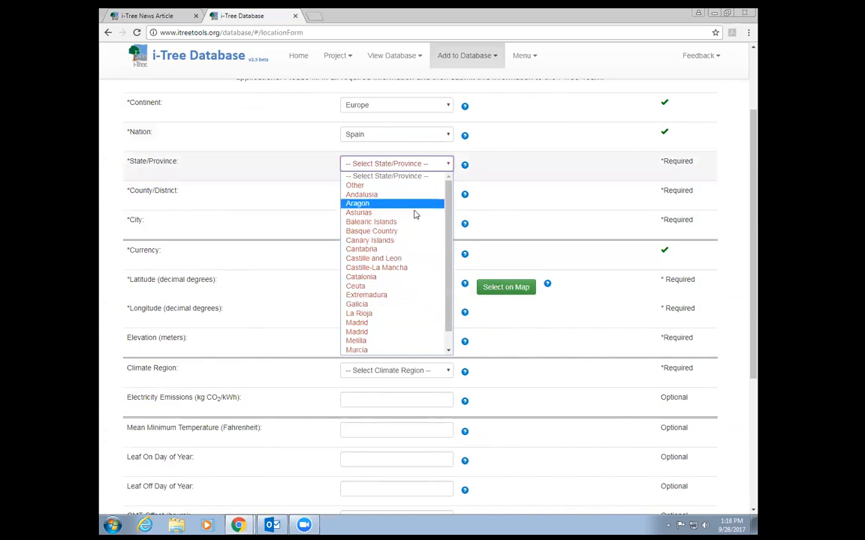
pyautogui.scroll(-2, 391, 247)
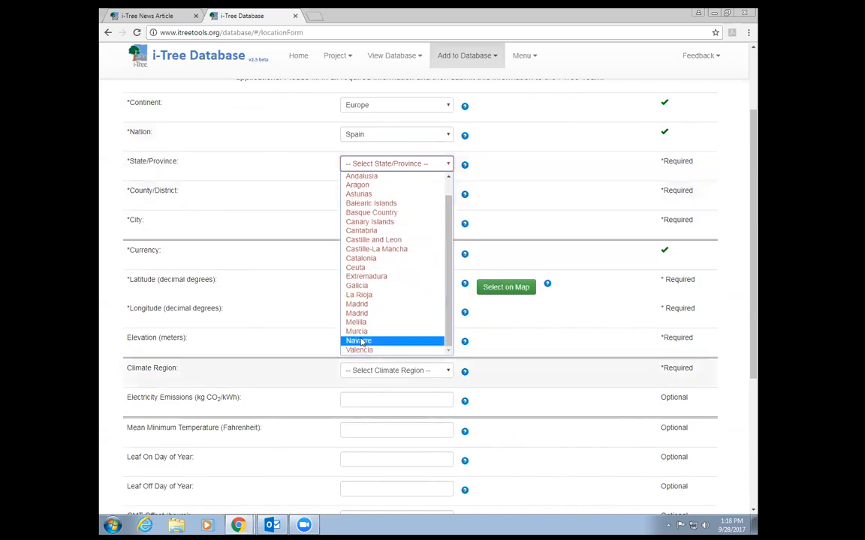
pyautogui.click(368, 307)
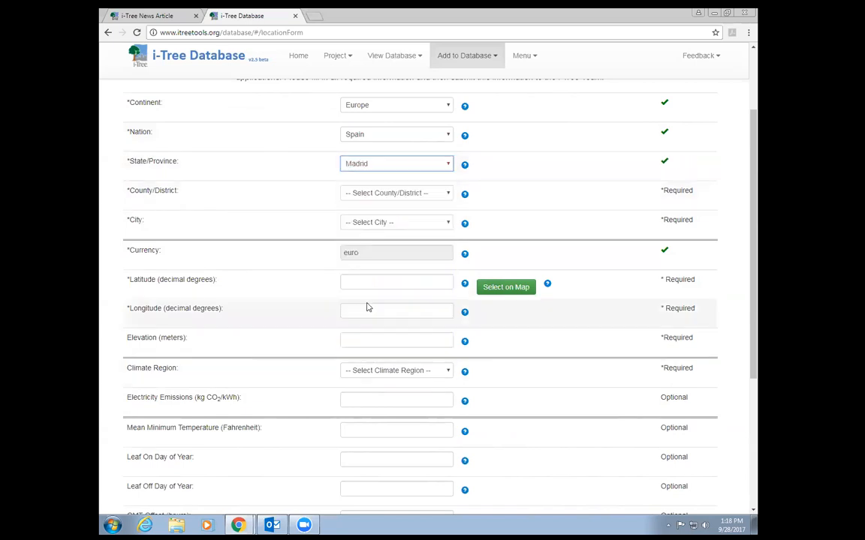
pyautogui.click(446, 193)
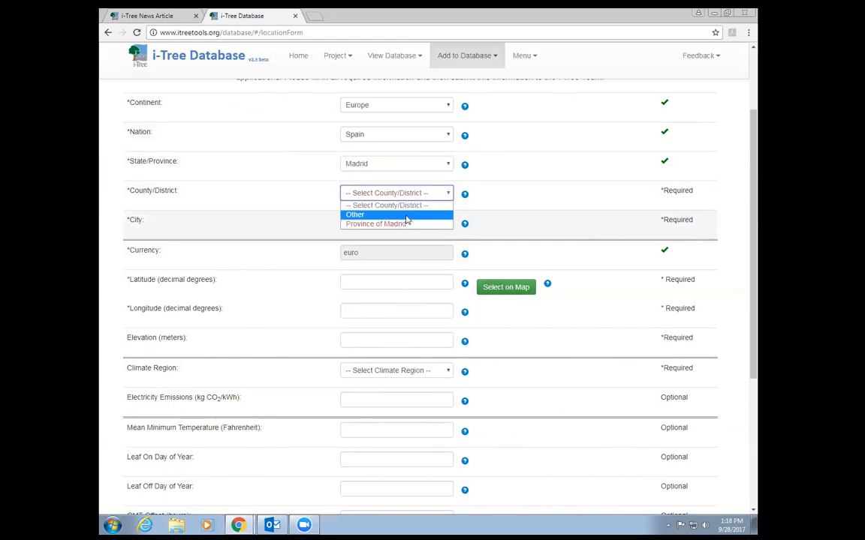
# - Set County/District and City to Other and enter 'Basque' as the city name
pyautogui.click(405, 215)
pyautogui.click(525, 204)
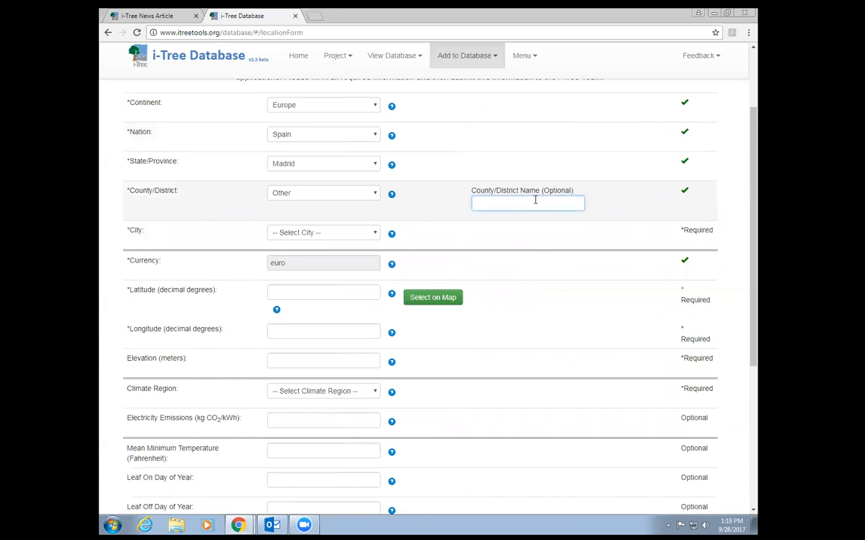
pyautogui.click(311, 234)
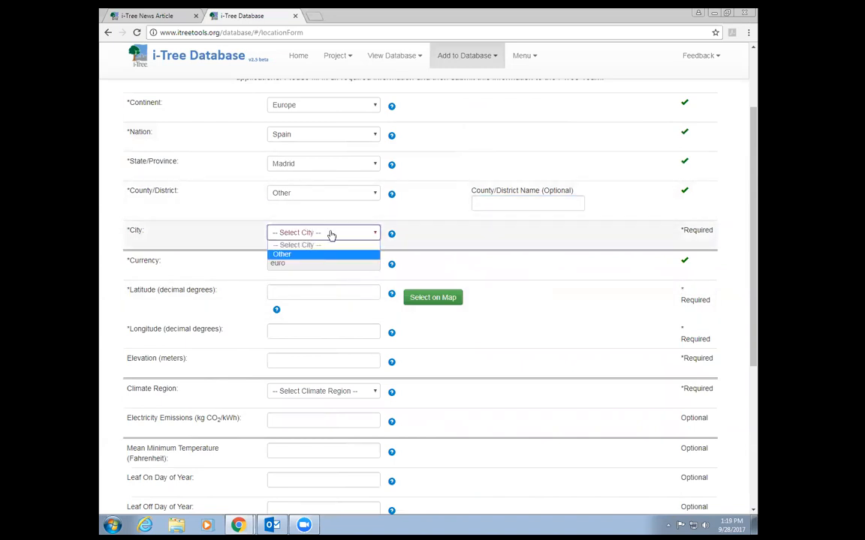
pyautogui.click(324, 255)
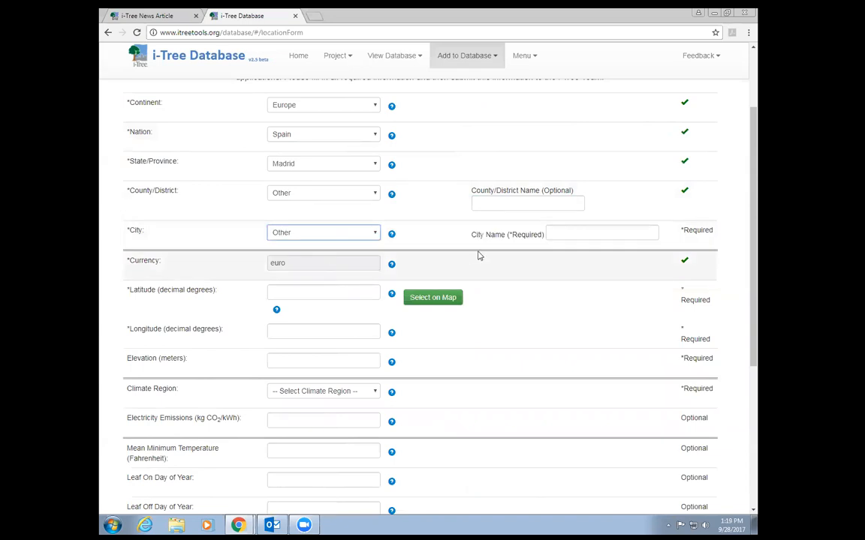
pyautogui.click(571, 233)
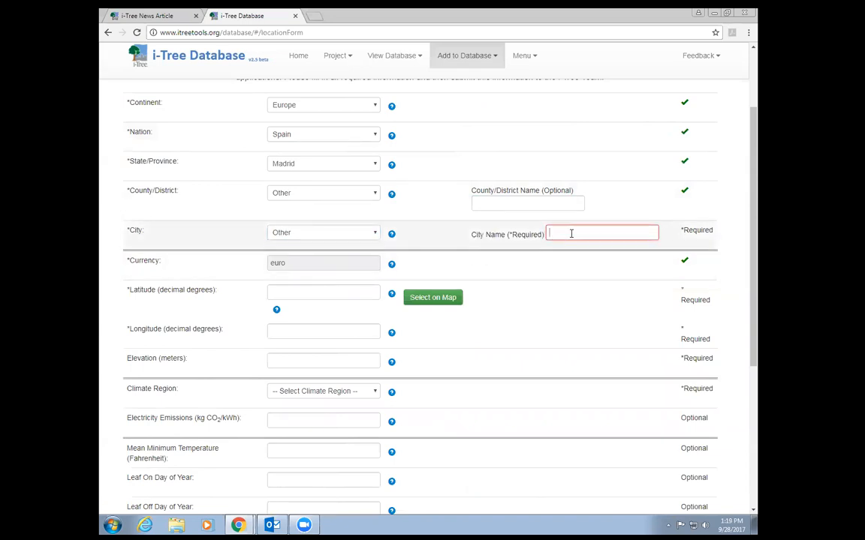
pyautogui.write('Ba')
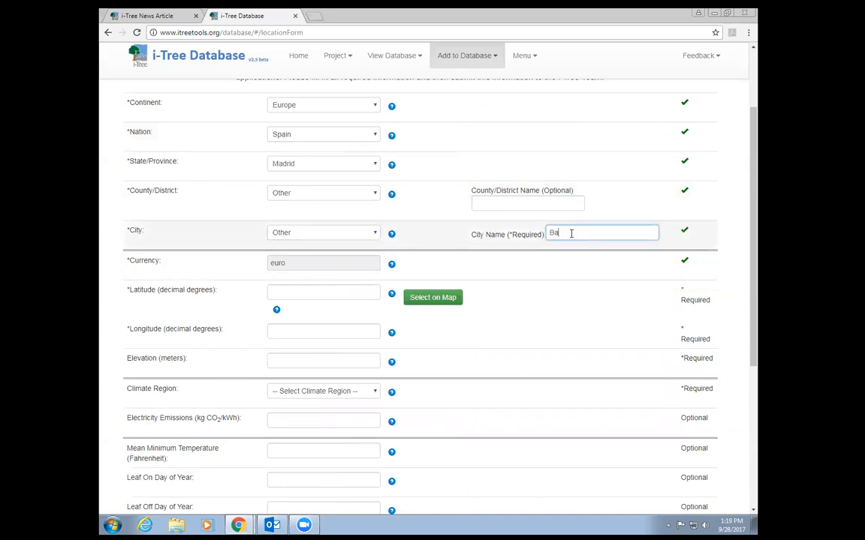
pyautogui.write('sque')
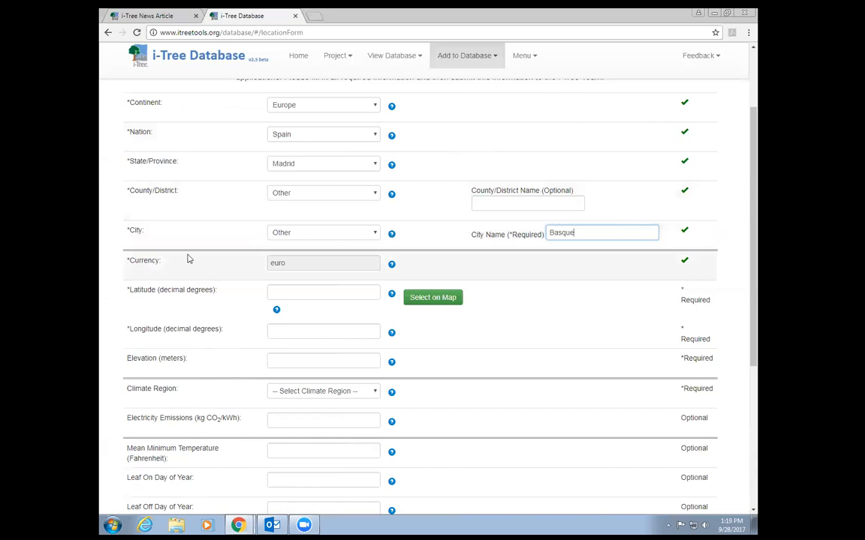
pyautogui.scroll(-1, 219, 269)
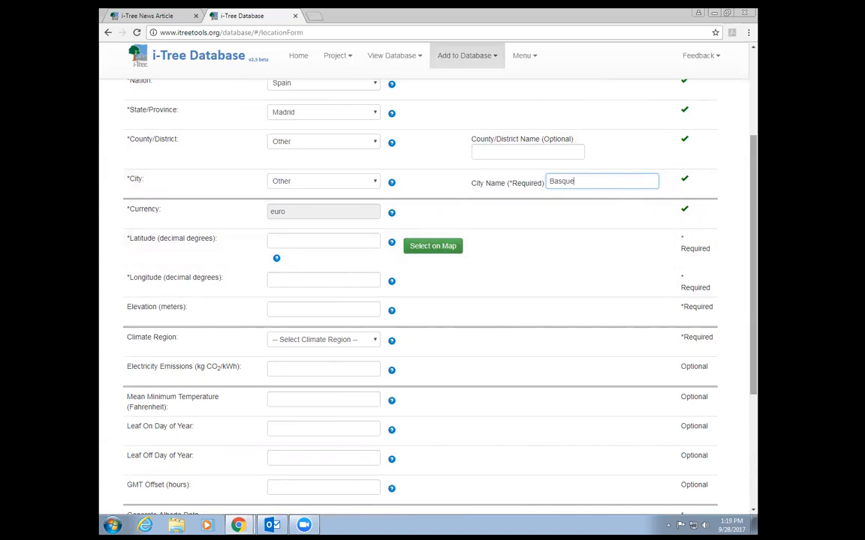
# - Pick the location on the map near the Murcia coast, about 37.27 latitude and -1.79 longitude
pyautogui.click(430, 247)
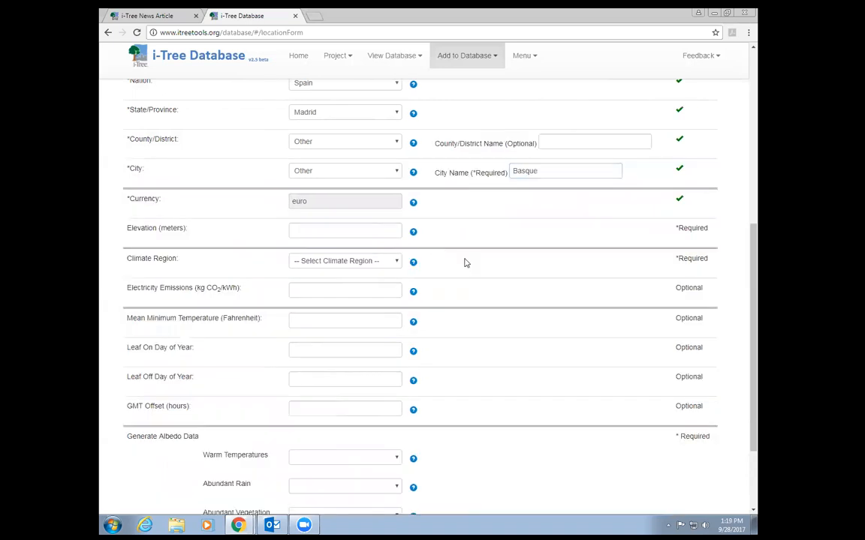
pyautogui.scroll(5, 550, 263)
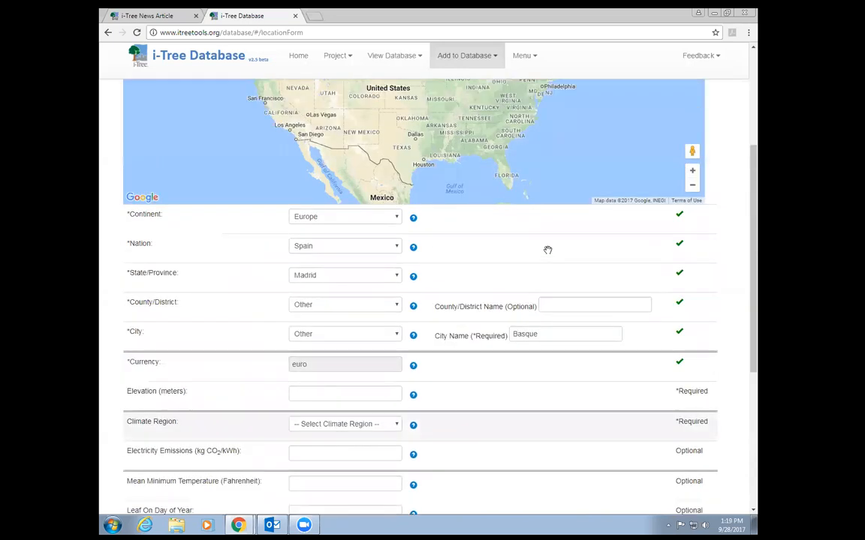
pyautogui.click(693, 280)
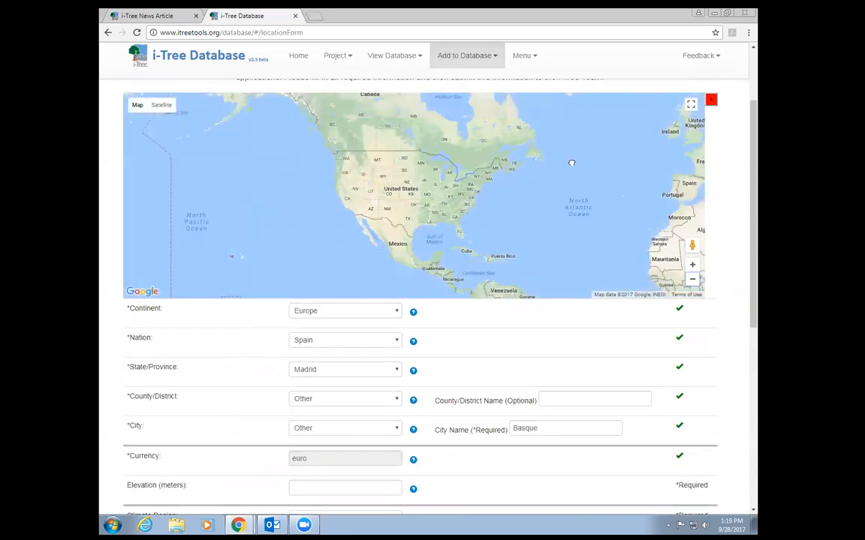
pyautogui.click(692, 265)
pyautogui.click(692, 265)
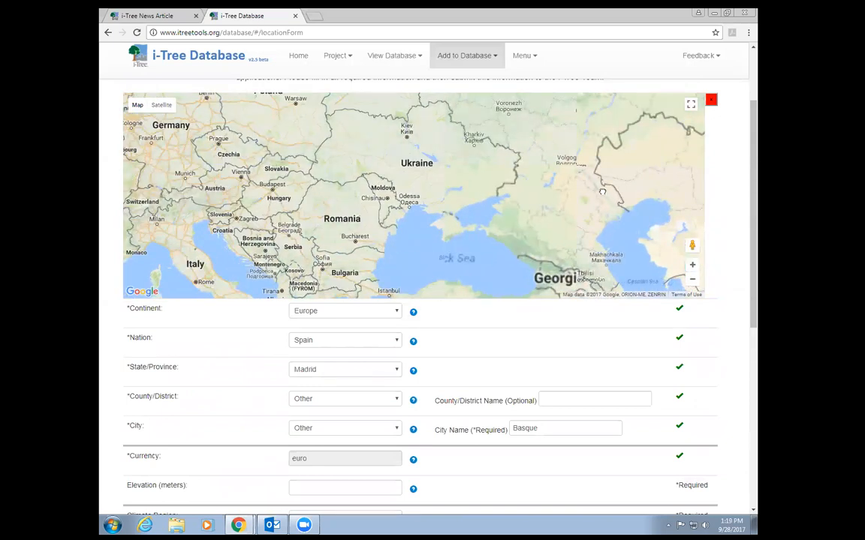
pyautogui.click(692, 265)
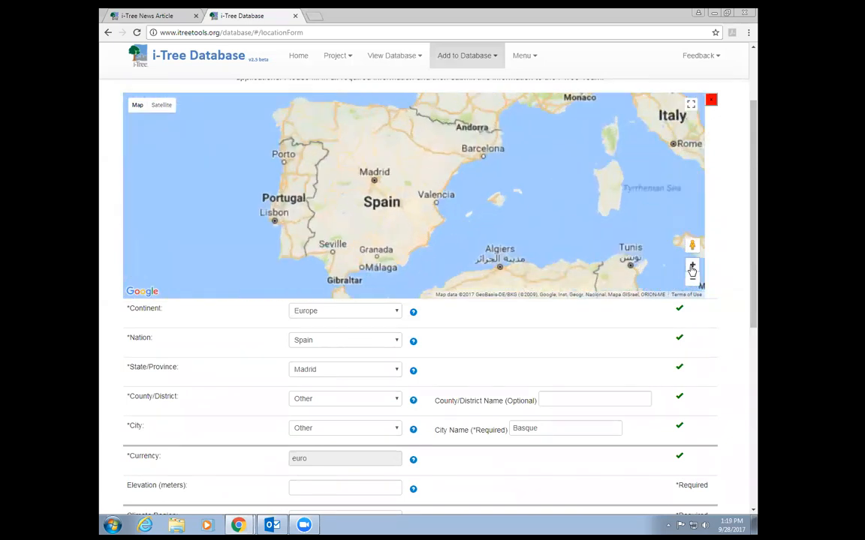
pyautogui.moveTo(415, 275); pyautogui.dragTo(427, 248)
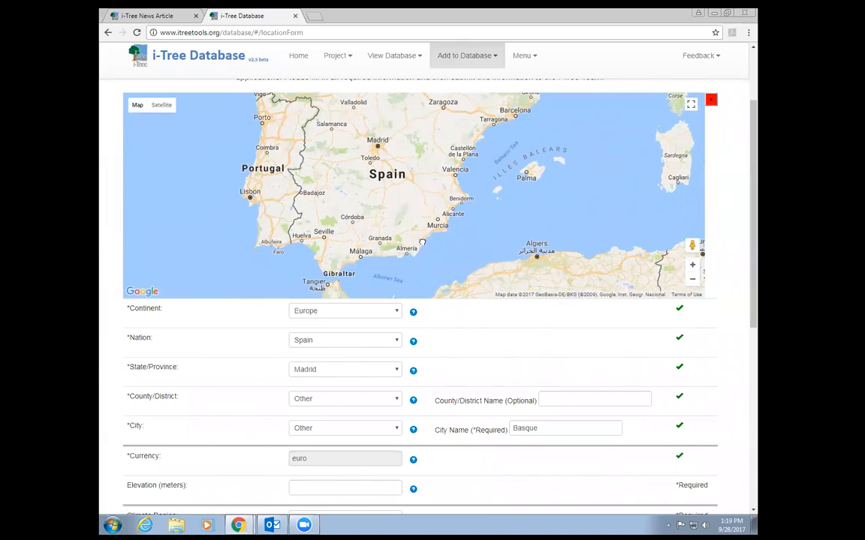
pyautogui.click(422, 241)
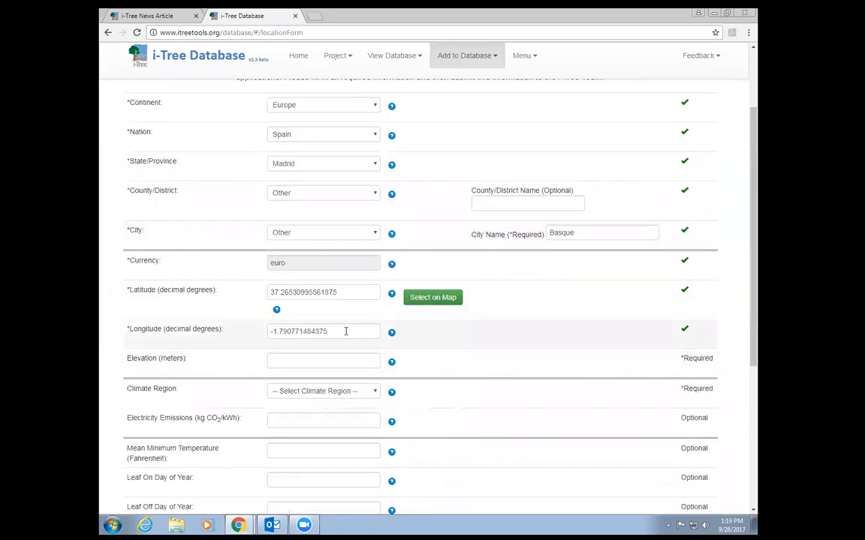
# - Set the location's elevation to 3 meters
pyautogui.moveTo(355, 293); pyautogui.dragTo(264, 292)
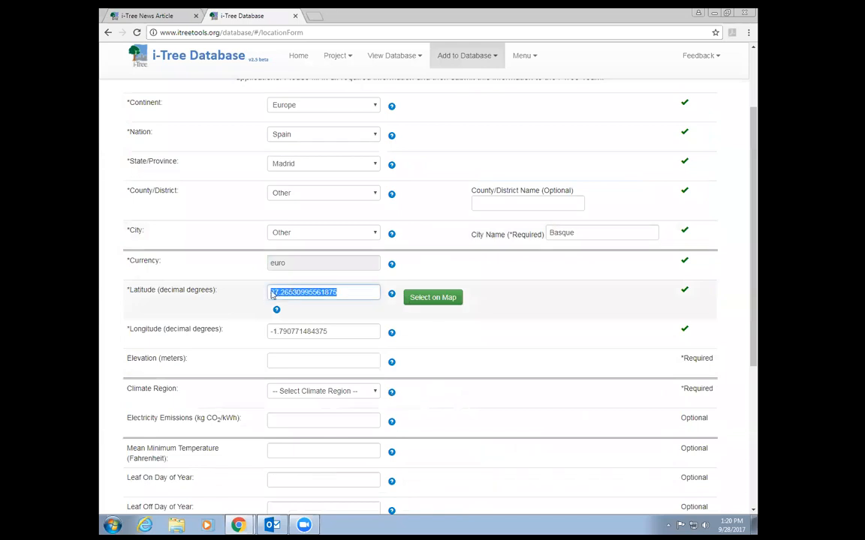
pyautogui.click(356, 292)
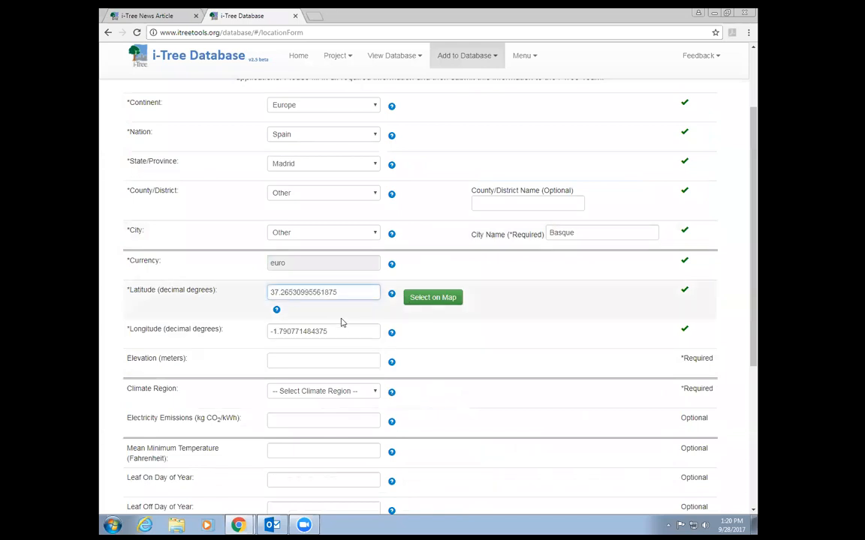
pyautogui.scroll(-2, 352, 293)
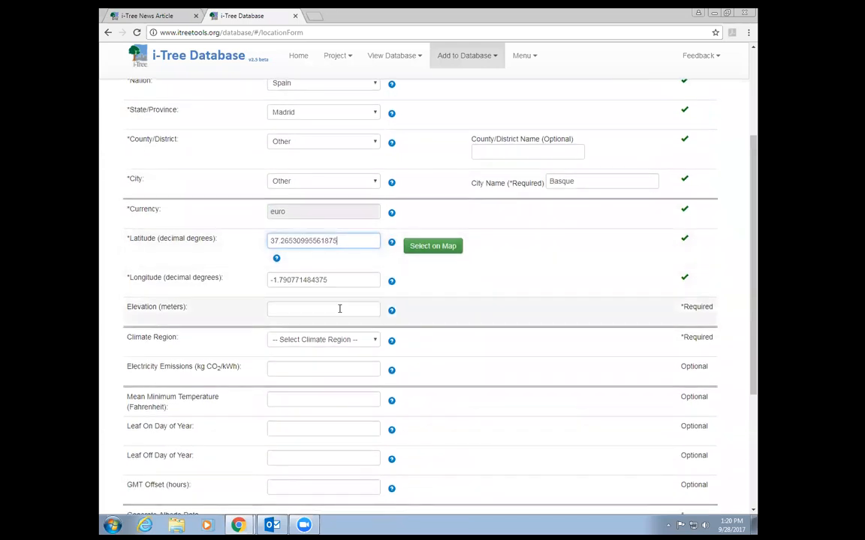
pyautogui.click(294, 258)
pyautogui.write('3')
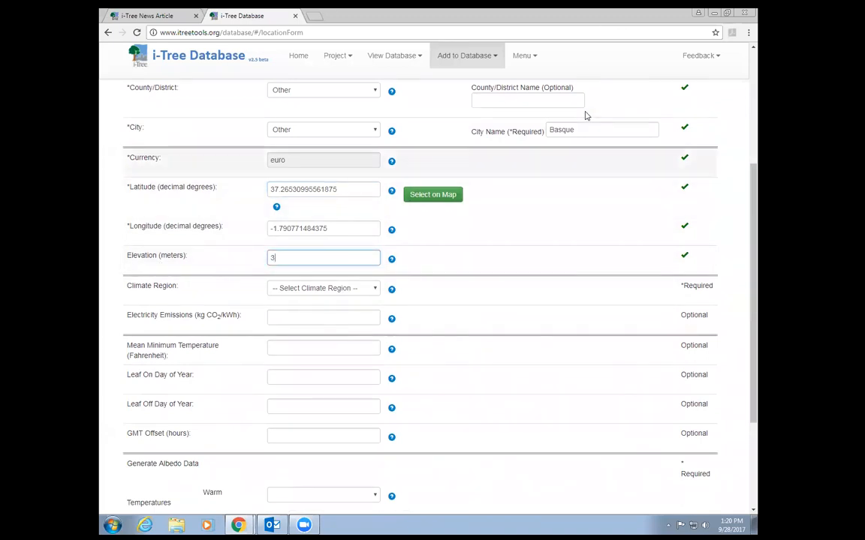
# - Check the Climate Region help explanation
pyautogui.scroll(-1, 467, 295)
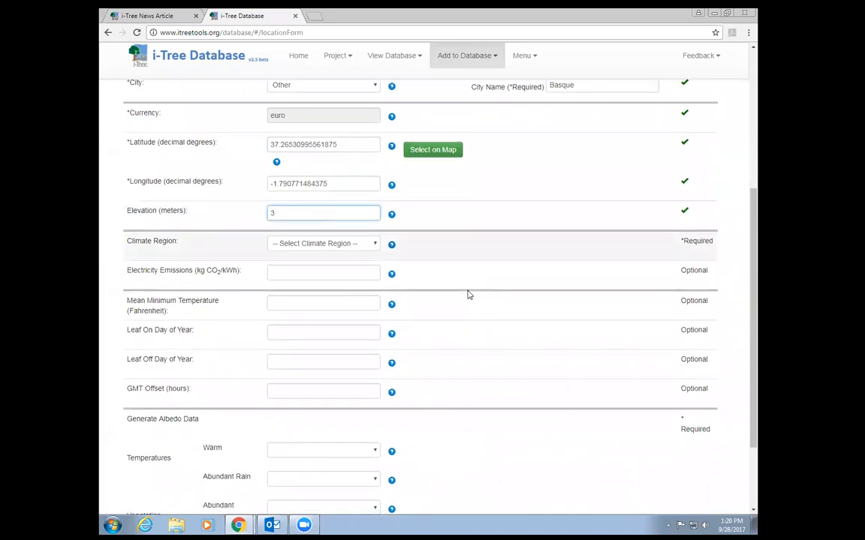
pyautogui.scroll(-1, 467, 295)
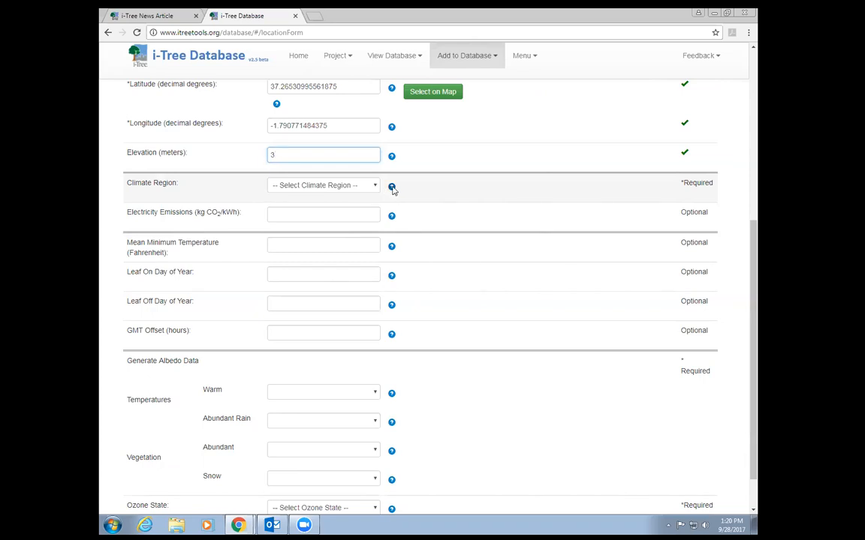
pyautogui.moveTo(393, 187)
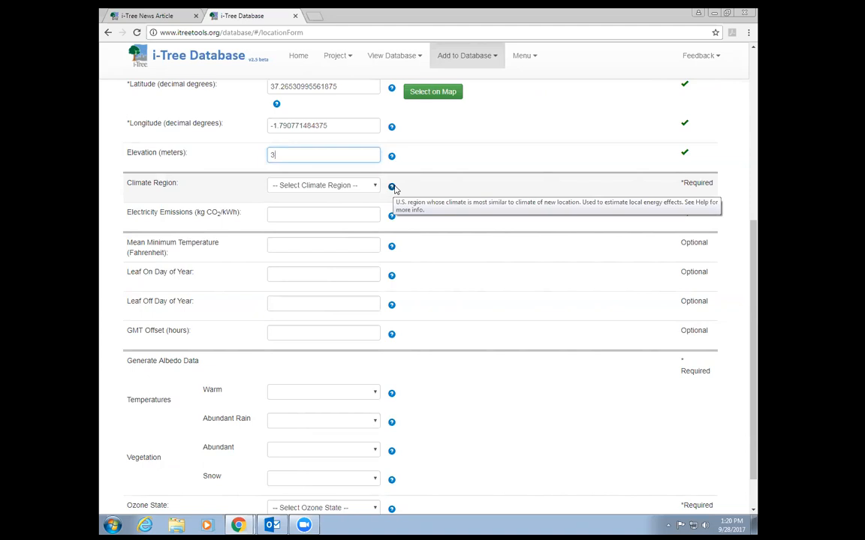
pyautogui.click(374, 187)
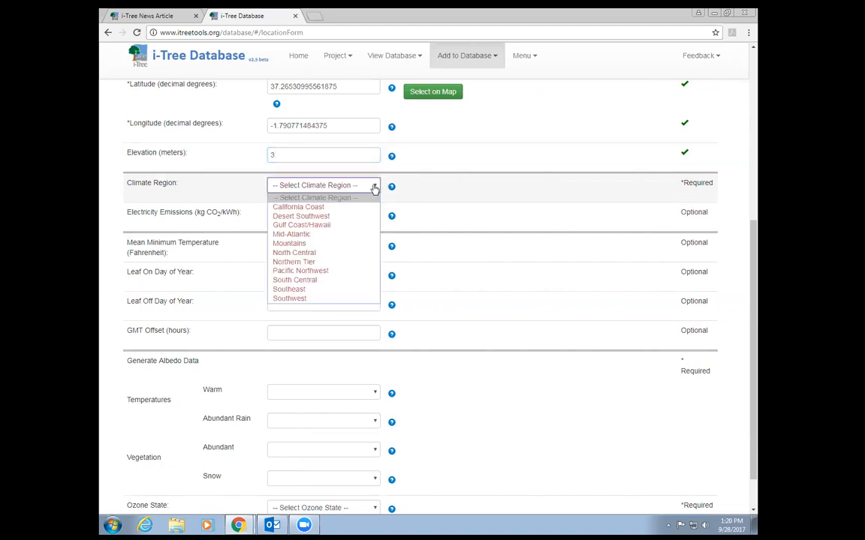
pyautogui.click(320, 208)
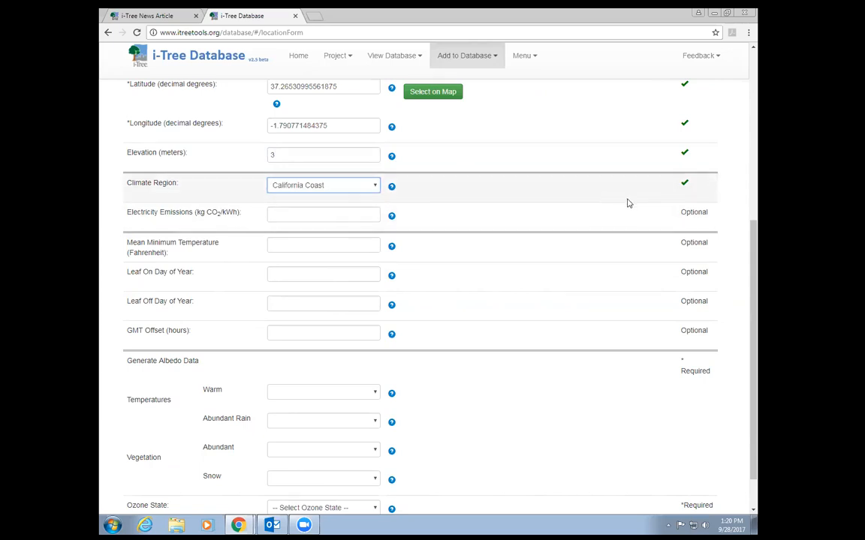
pyautogui.scroll(-1, 389, 245)
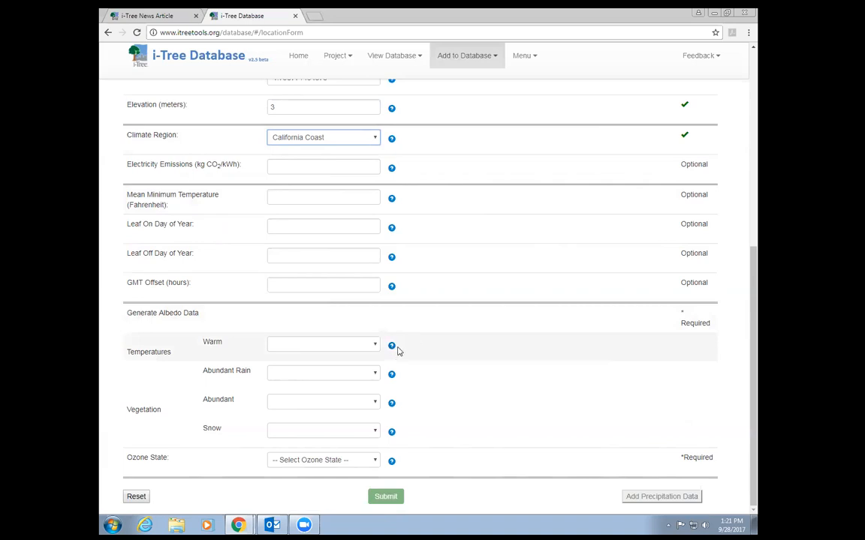
pyautogui.moveTo(390, 349)
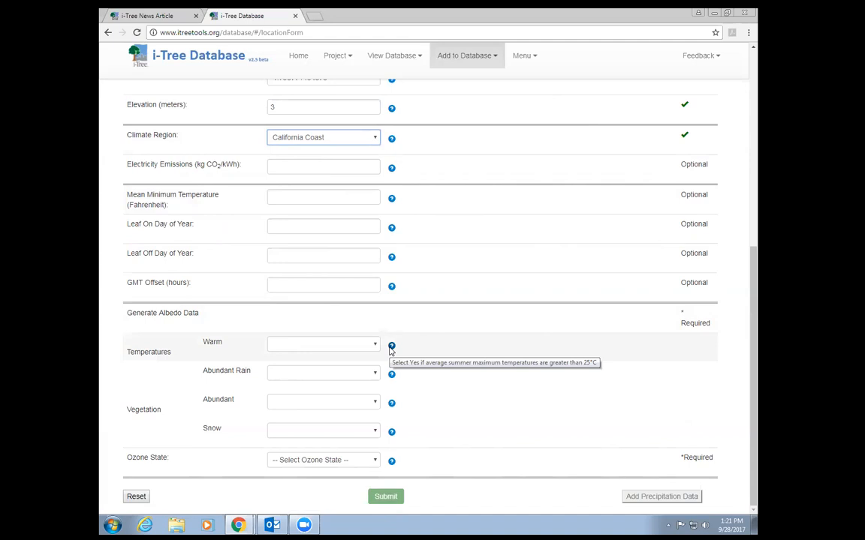
# - Answer Yes for Warm, Abundant Rain and Abundant Vegetation, and No for Snow
pyautogui.click(375, 345)
pyautogui.click(324, 362)
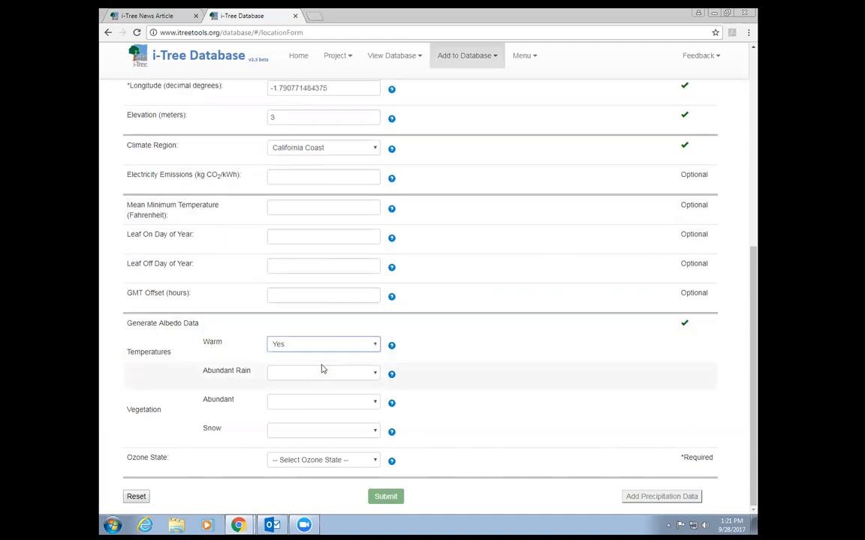
pyautogui.moveTo(392, 375)
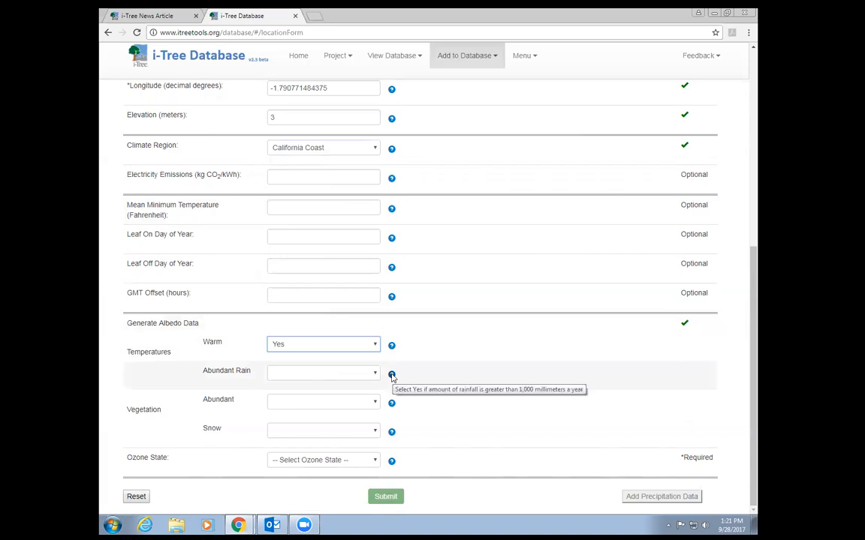
pyautogui.click(375, 374)
pyautogui.click(358, 391)
pyautogui.click(379, 406)
pyautogui.click(372, 421)
pyautogui.click(376, 432)
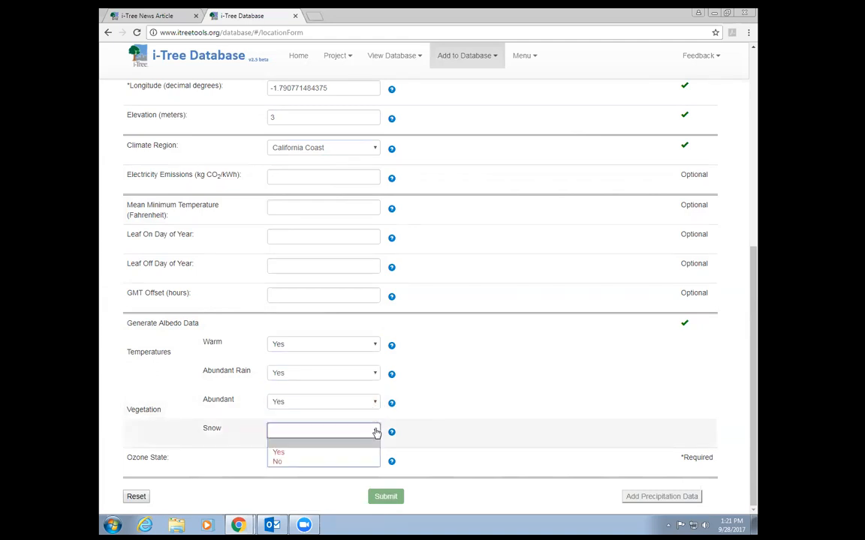
pyautogui.click(341, 461)
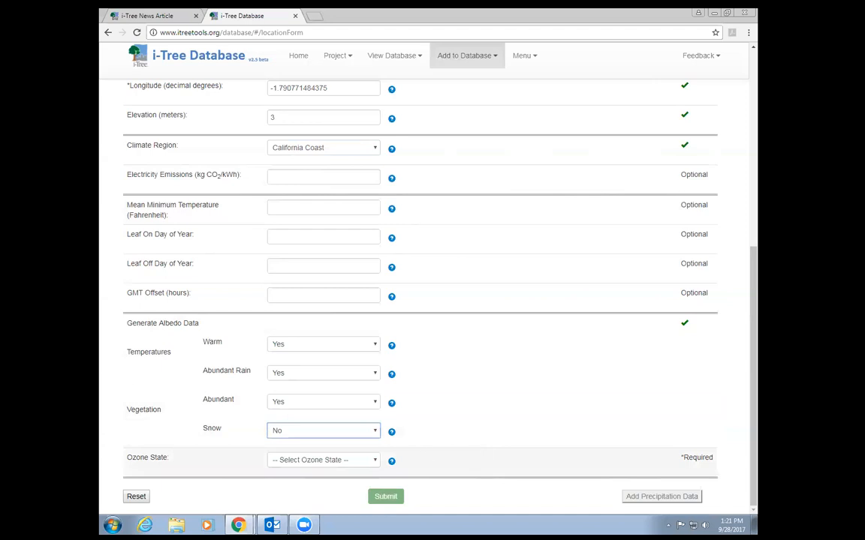
pyautogui.click(322, 460)
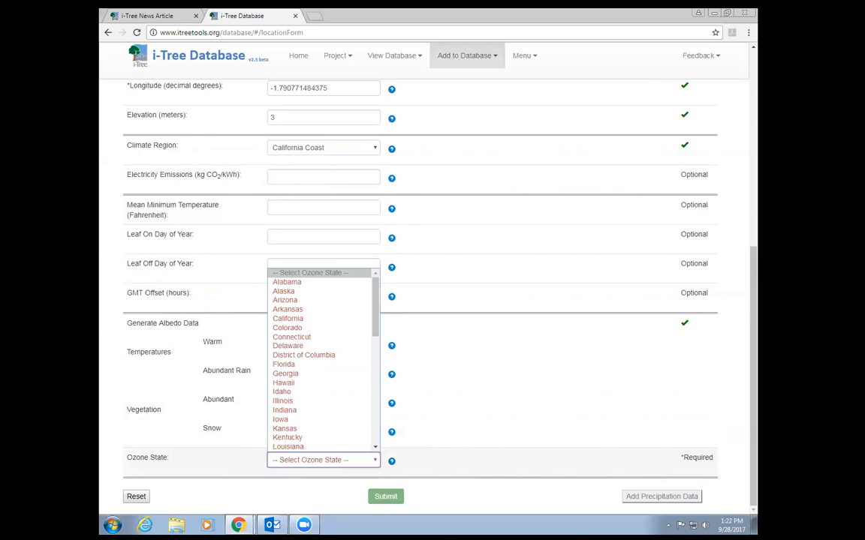
# - Choose California as the Ozone State and continue to adding precipitation data
pyautogui.click(286, 318)
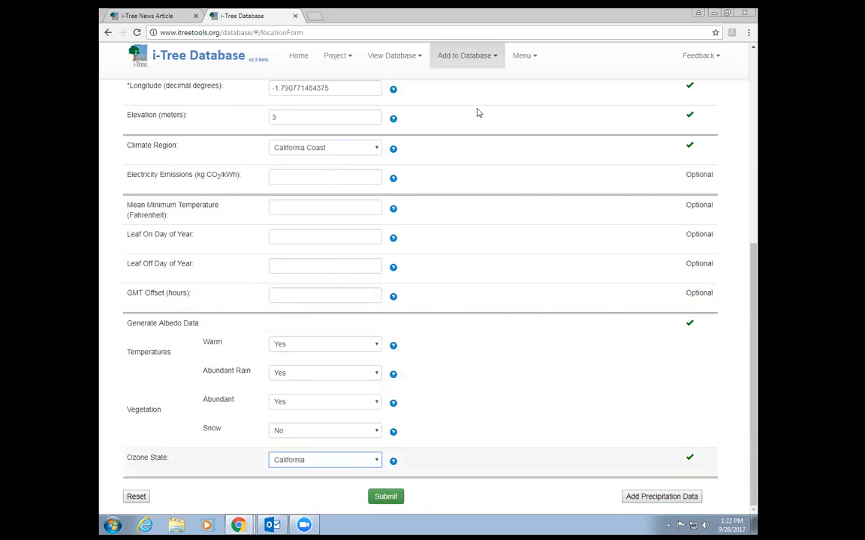
pyautogui.click(661, 496)
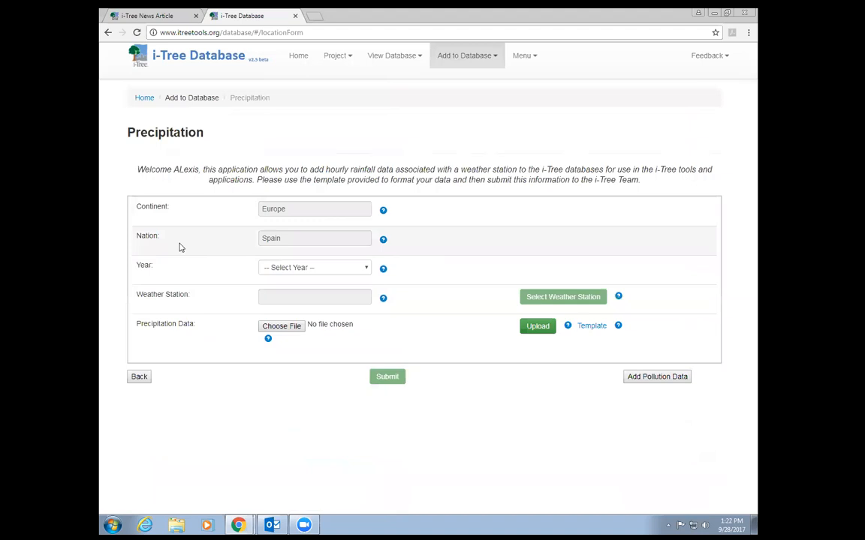
# - Set the precipitation data year to 2013
pyautogui.click(366, 268)
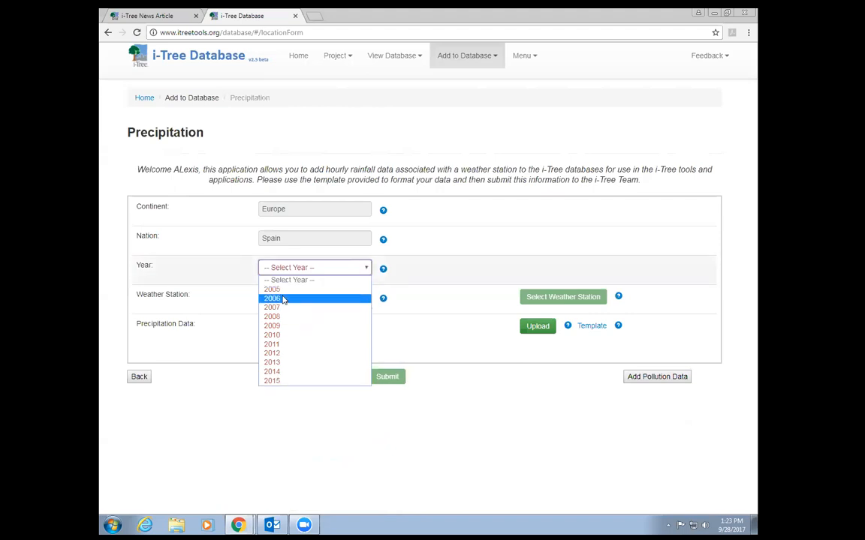
pyautogui.click(285, 363)
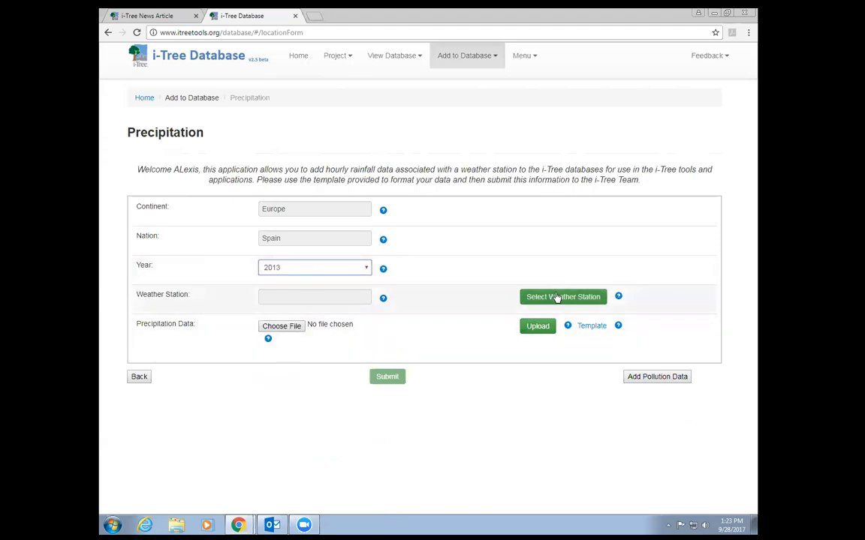
pyautogui.click(583, 296)
pyautogui.moveTo(753, 301); pyautogui.dragTo(753, 330)
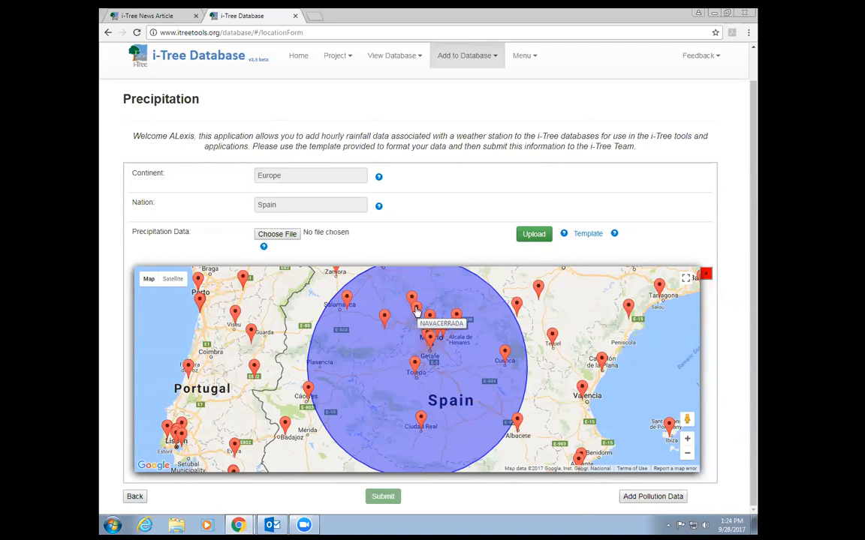
pyautogui.moveTo(530, 369); pyautogui.dragTo(535, 271)
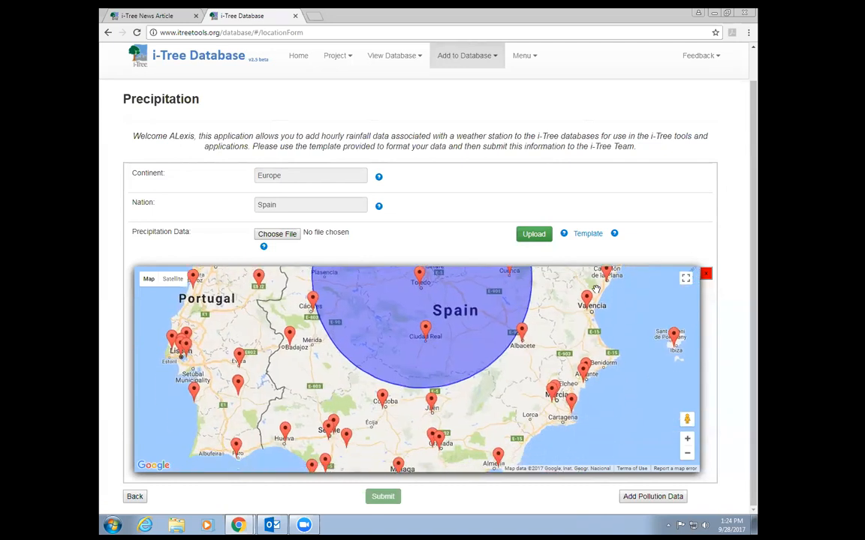
pyautogui.click(498, 446)
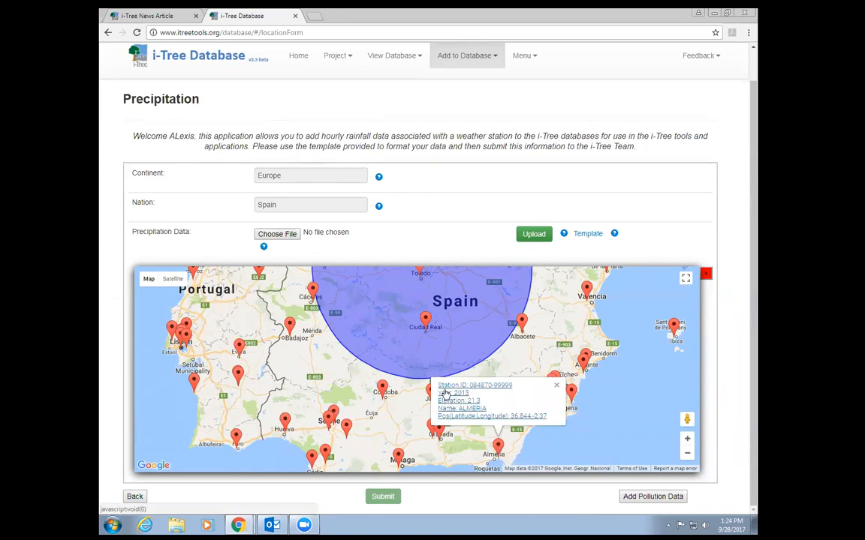
pyautogui.click(438, 415)
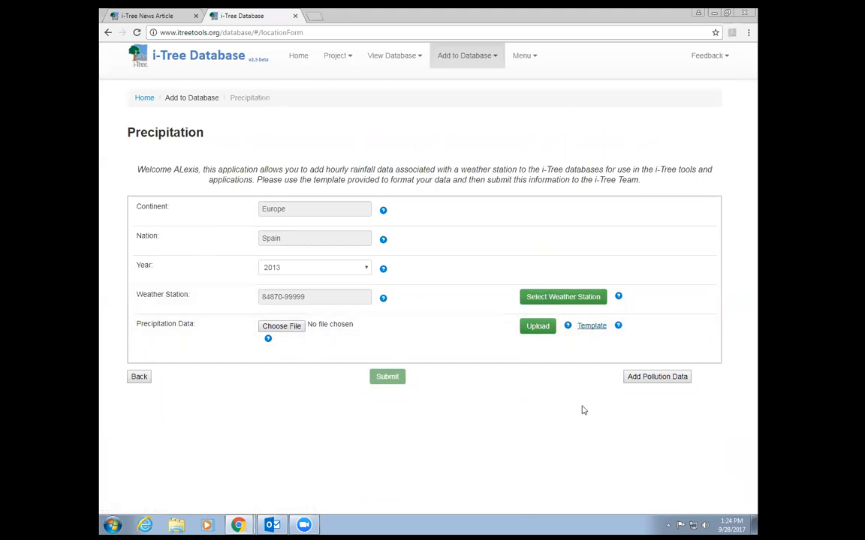
# - Download the Rain Template (12).zip precipitation template and open it in WinZip
pyautogui.click(590, 327)
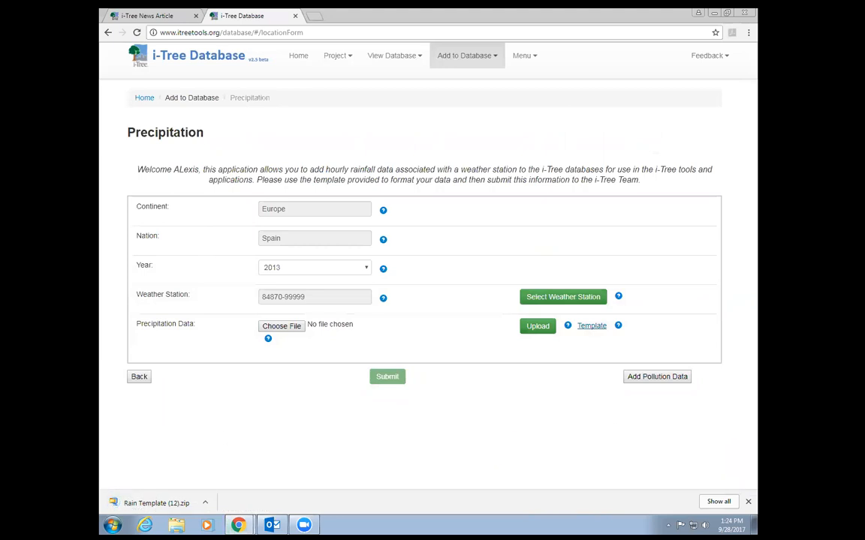
pyautogui.click(154, 503)
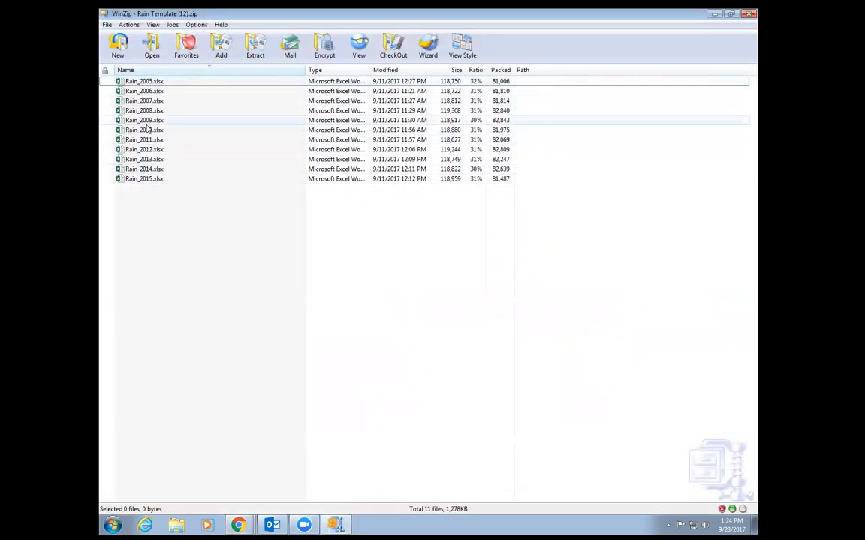
# - Open Rain_2013.xlsx from the zip archive in Excel
pyautogui.doubleClick(150, 160)
pyautogui.click(456, 265)
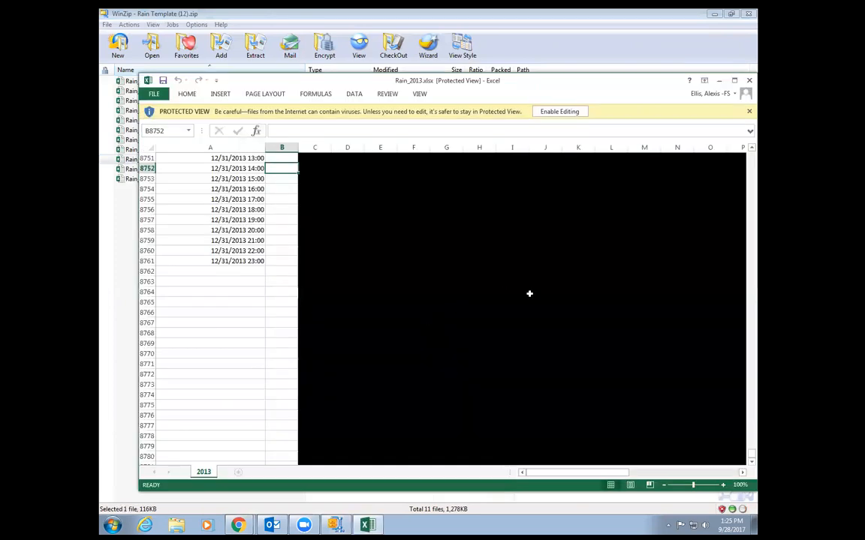
# - Enable editing and fill every RainMh cell from B2 down with 0.1
pyautogui.moveTo(752, 454); pyautogui.dragTo(752, 152)
pyautogui.click(572, 112)
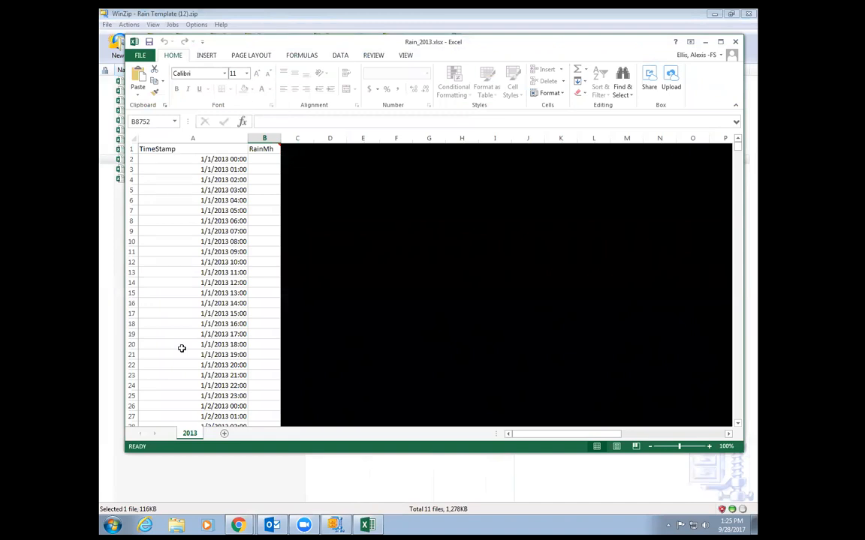
pyautogui.moveTo(278, 147)
pyautogui.click(268, 159)
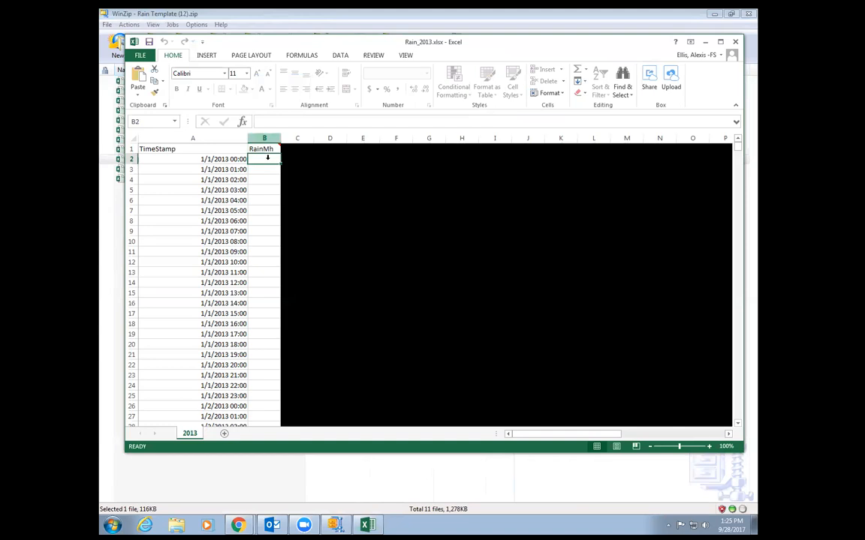
pyautogui.write('0.1')
pyautogui.press('Return')
pyautogui.click(272, 159)
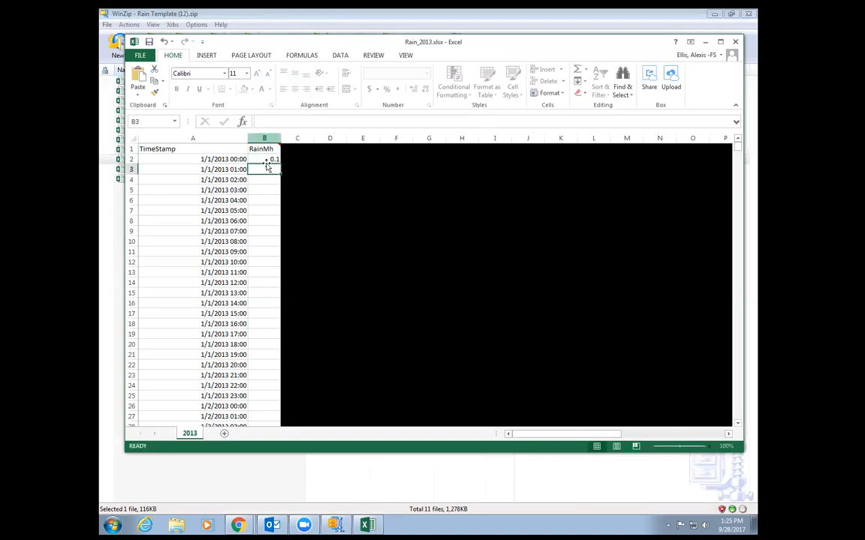
pyautogui.doubleClick(278, 161)
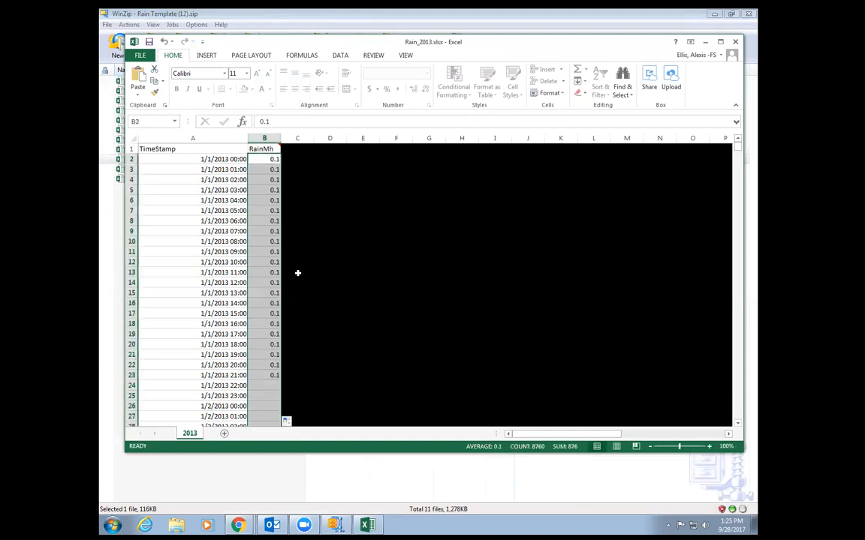
# - Save and close the workbook, keeping the changes without updating the zip file
pyautogui.click(139, 55)
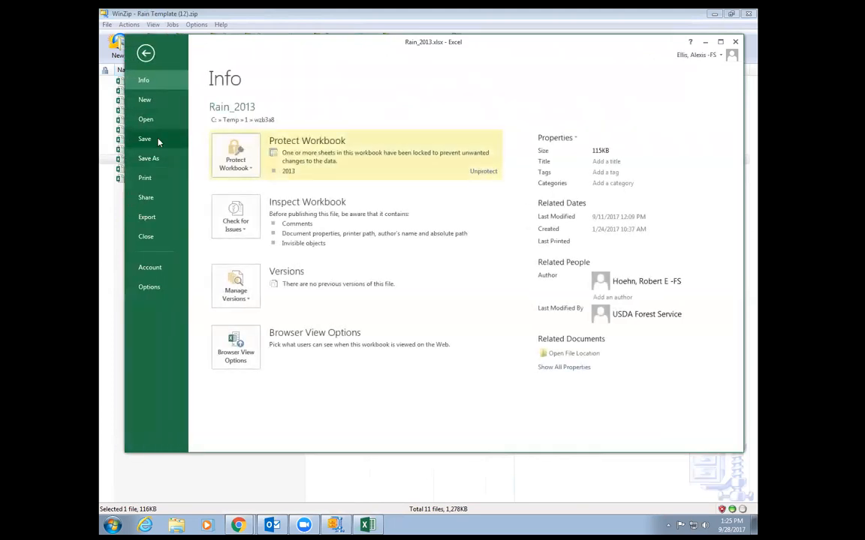
pyautogui.click(158, 141)
pyautogui.click(735, 42)
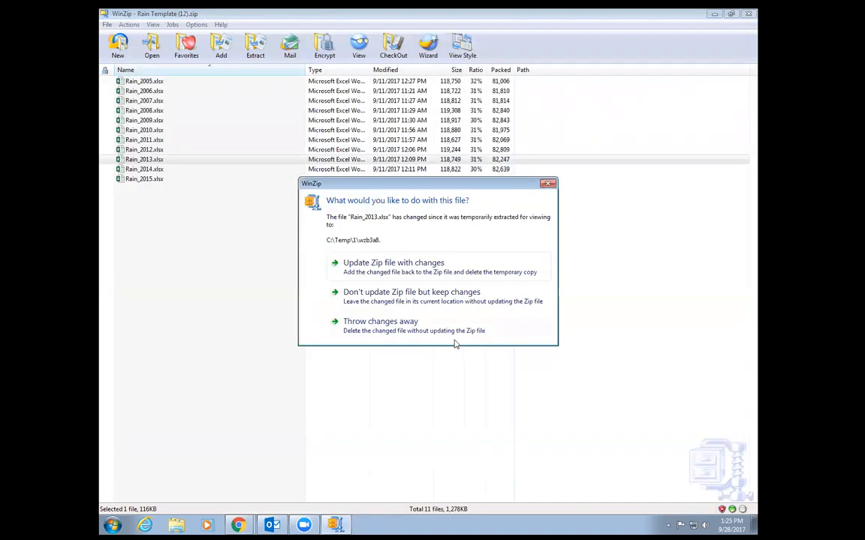
pyautogui.click(548, 184)
pyautogui.click(748, 14)
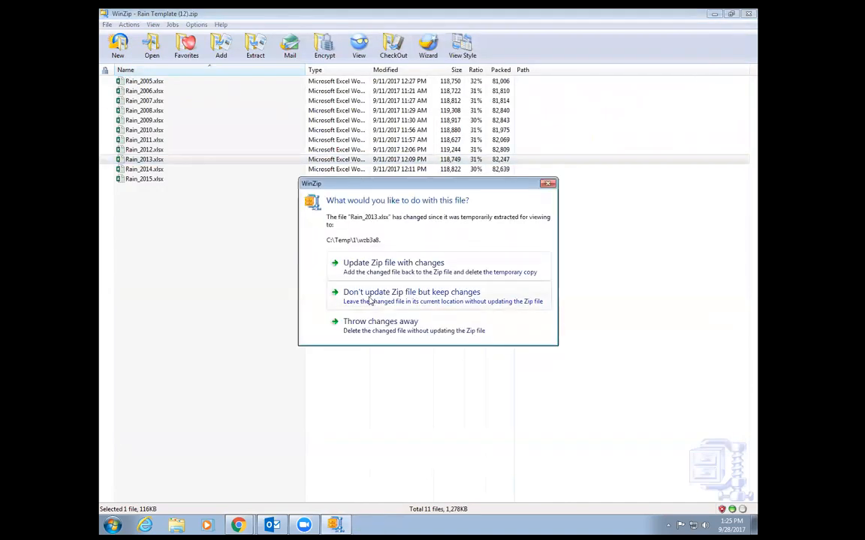
pyautogui.click(409, 299)
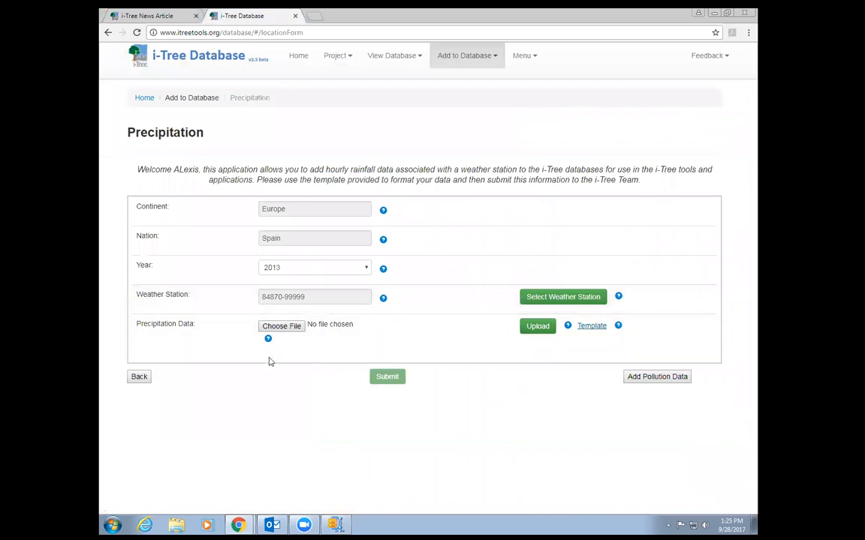
# - Upload Rain_2013good.xlsx as the precipitation file and acknowledge 'Upload Successful'
pyautogui.click(283, 327)
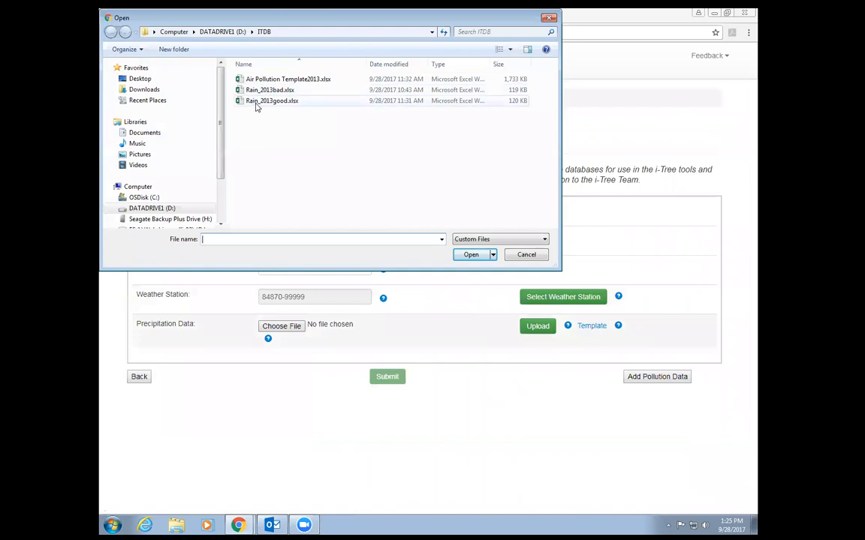
pyautogui.doubleClick(263, 102)
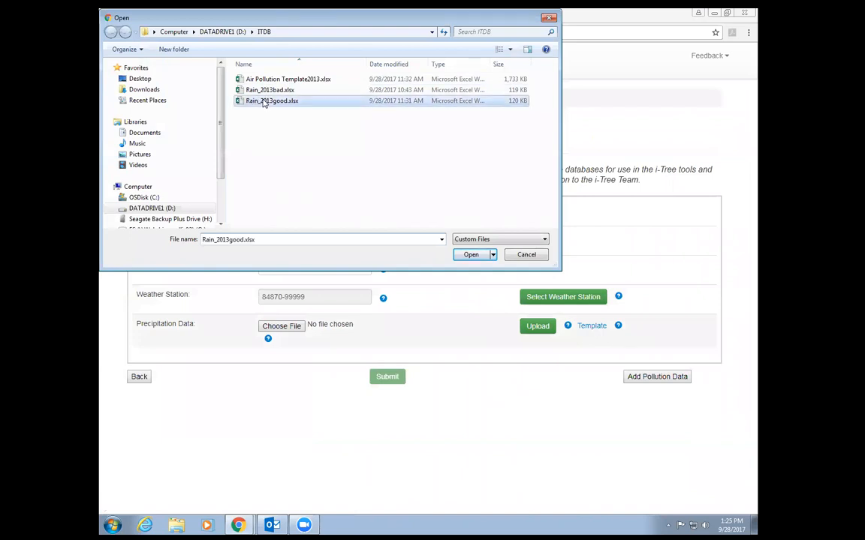
pyautogui.click(544, 331)
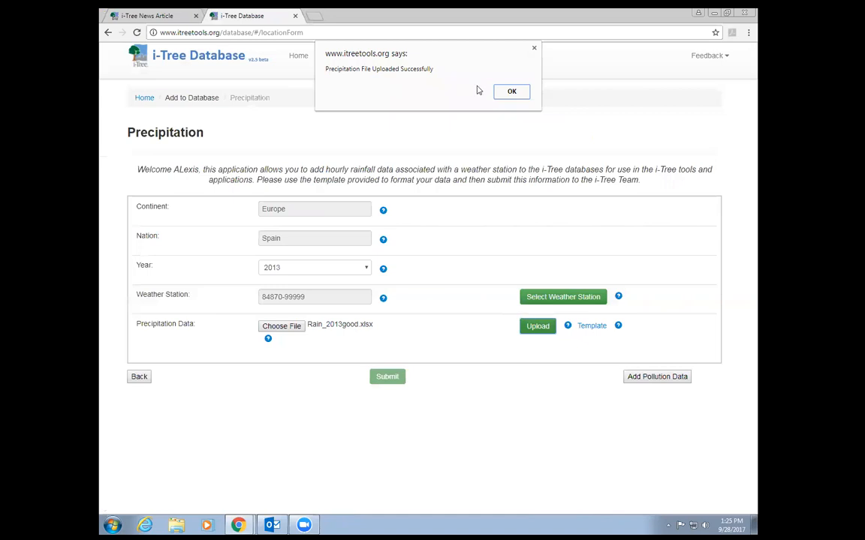
pyautogui.click(512, 93)
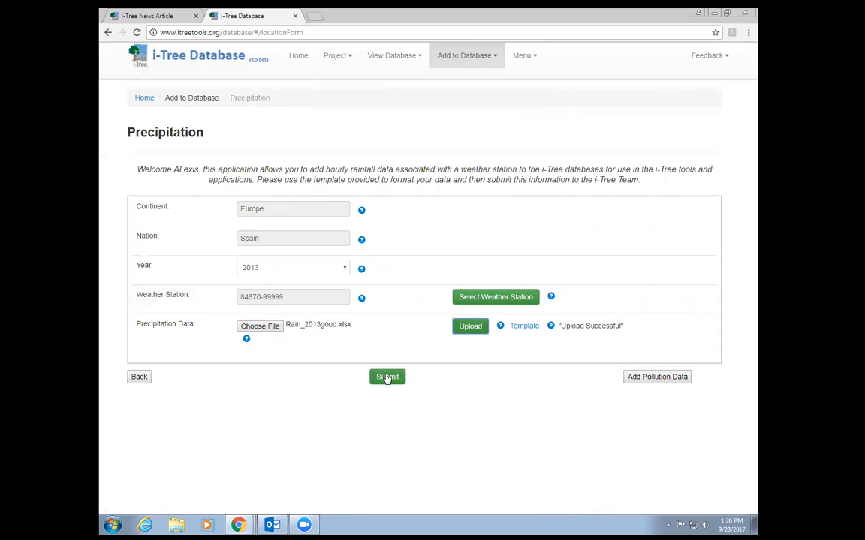
# - Go on to the Add Pollution Data form
pyautogui.click(667, 384)
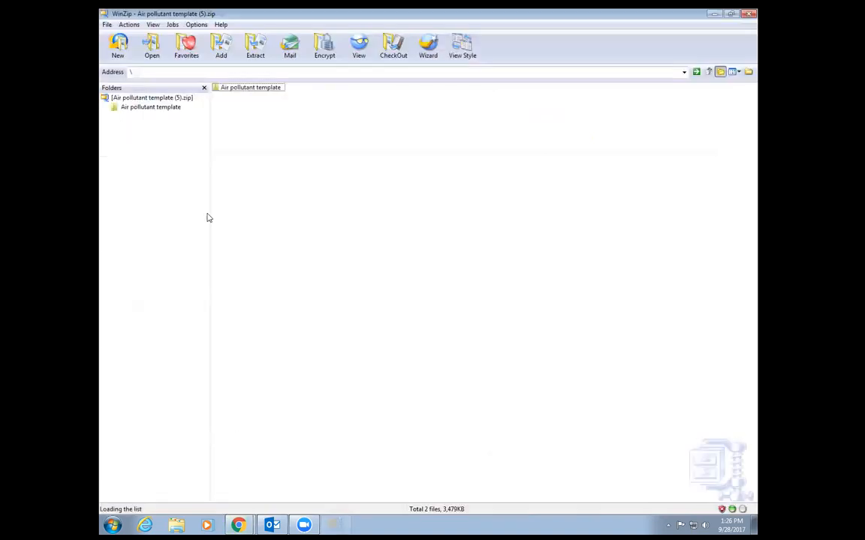
# - Open the Air pollutant template folder, then Air Pollution Template.xlsx, in WinZip
pyautogui.doubleClick(264, 89)
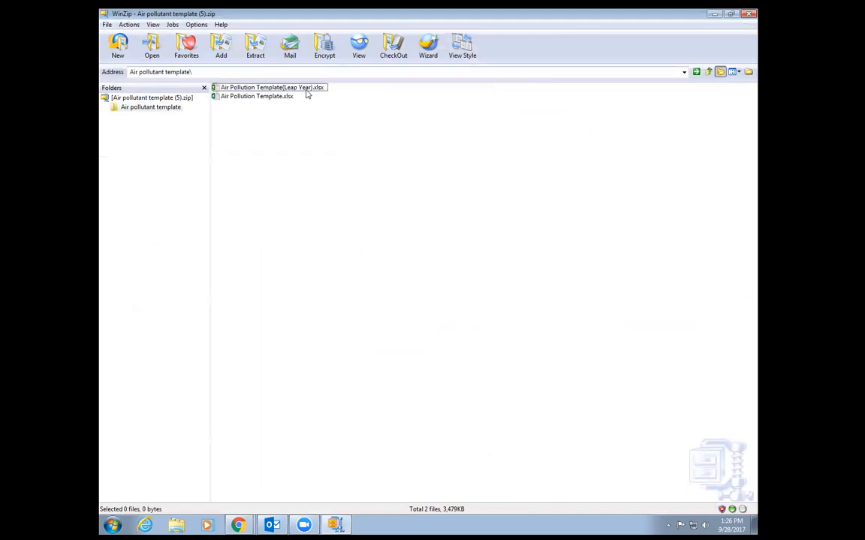
pyautogui.doubleClick(247, 98)
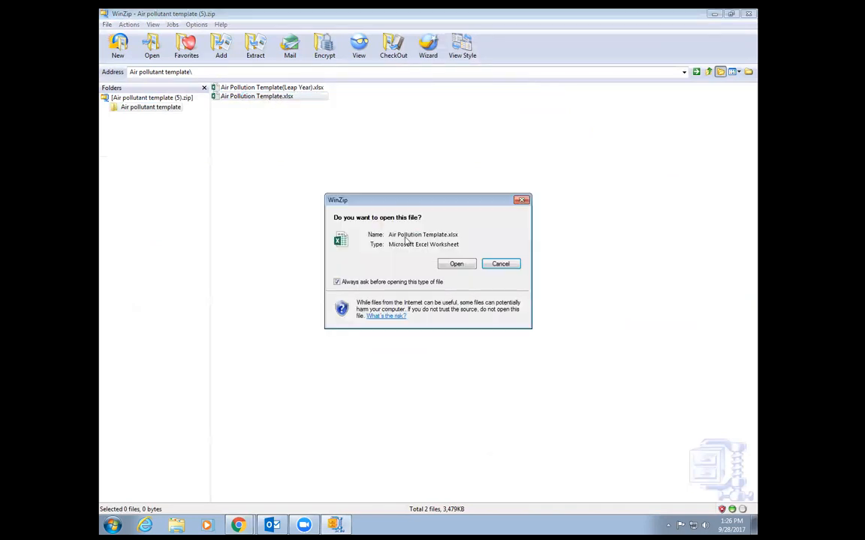
# - Open Air Pollution Template.xlsx in Excel, check the -999 QUANTITY values, then close it
pyautogui.click(457, 264)
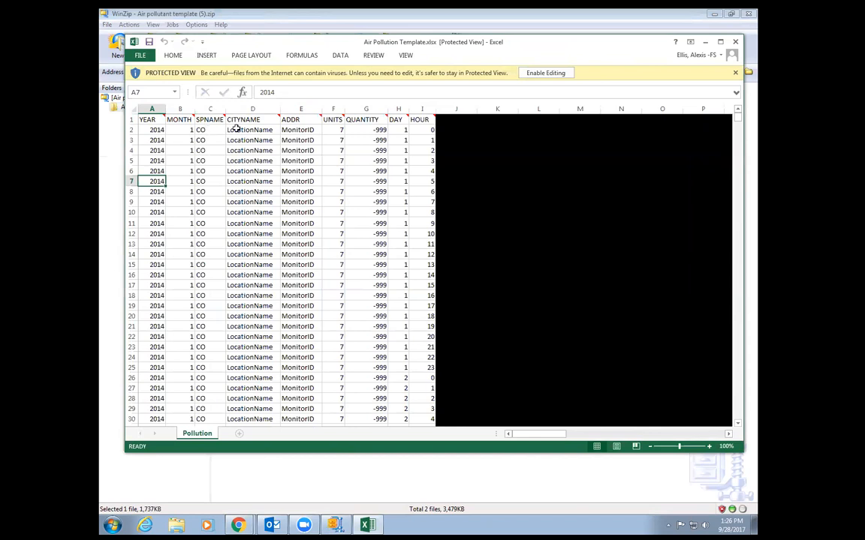
pyautogui.moveTo(735, 119); pyautogui.dragTo(727, 97)
pyautogui.click(364, 129)
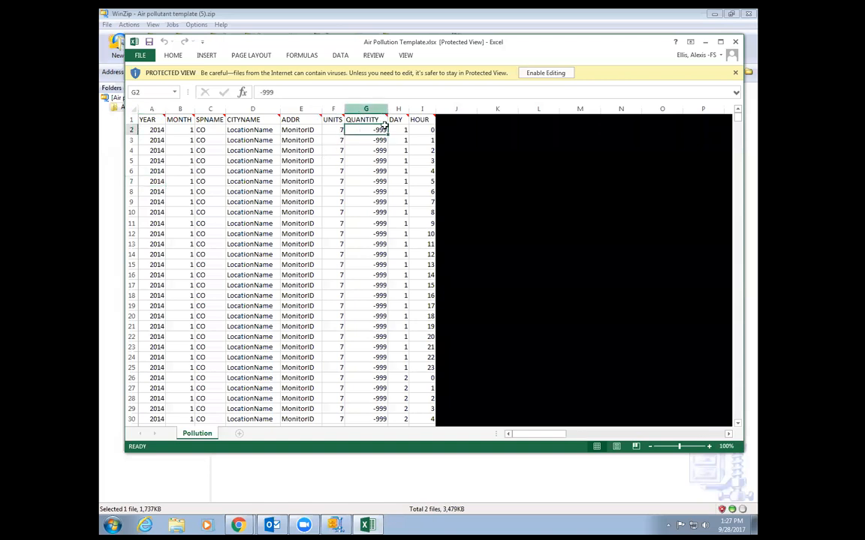
pyautogui.click(532, 72)
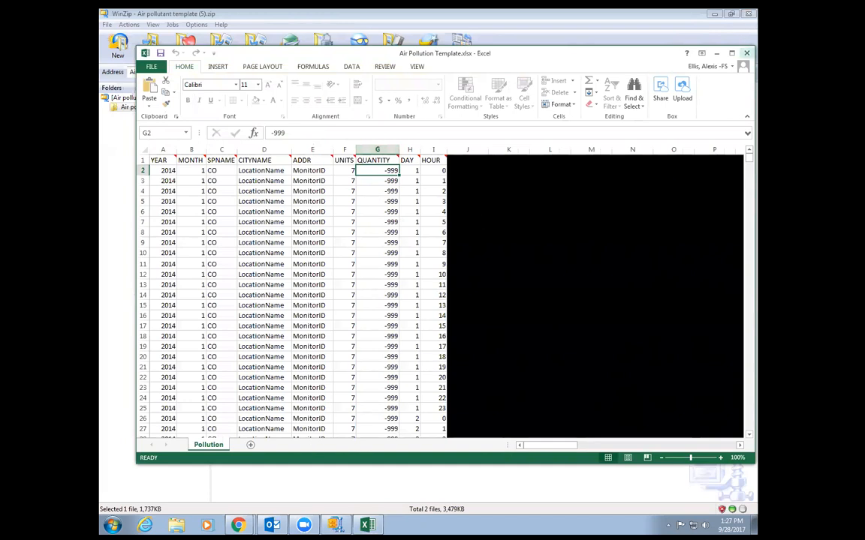
pyautogui.click(746, 53)
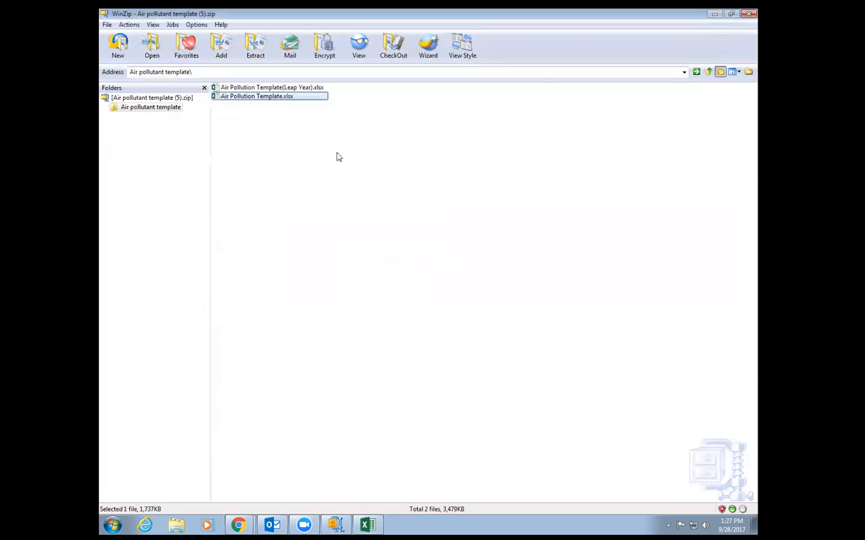
# - Upload the 2013 air pollution workbook, then submit and confirm the Spain Pollution form
pyautogui.click(747, 13)
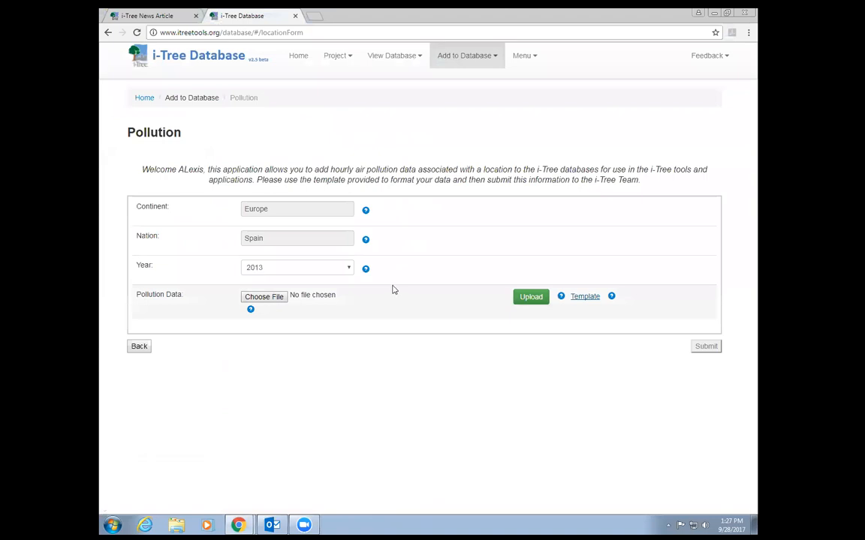
pyautogui.click(270, 301)
pyautogui.doubleClick(309, 79)
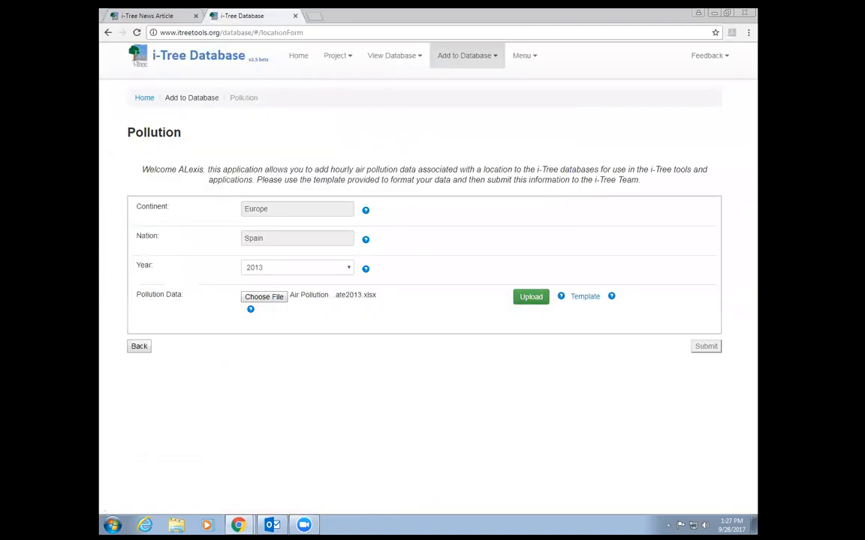
pyautogui.click(536, 303)
pyautogui.click(532, 301)
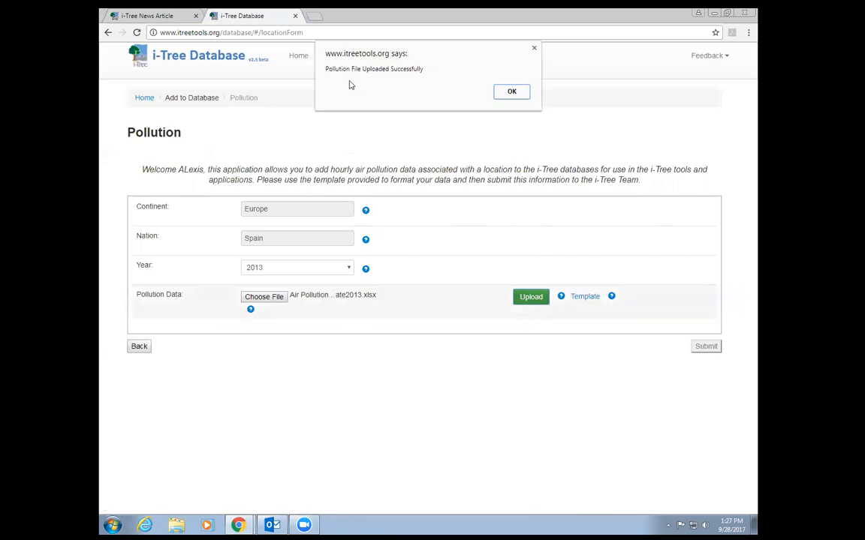
pyautogui.click(513, 91)
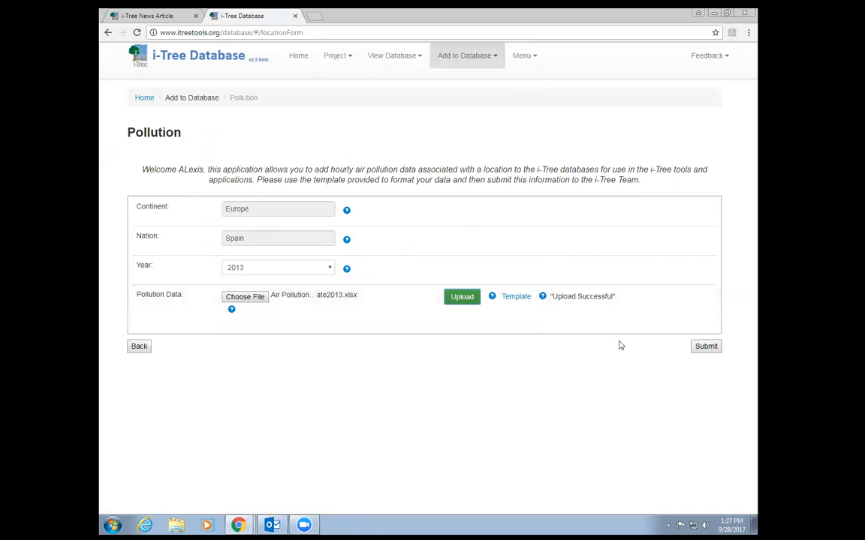
pyautogui.click(707, 349)
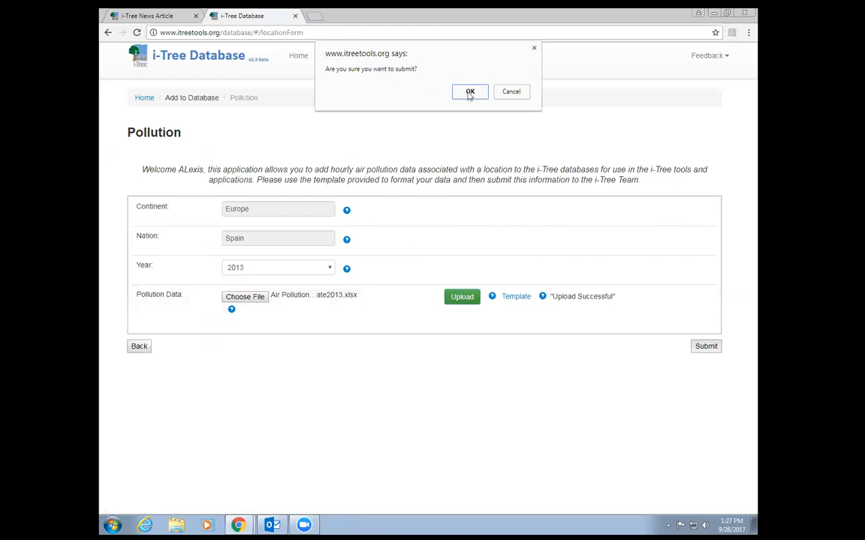
pyautogui.click(470, 92)
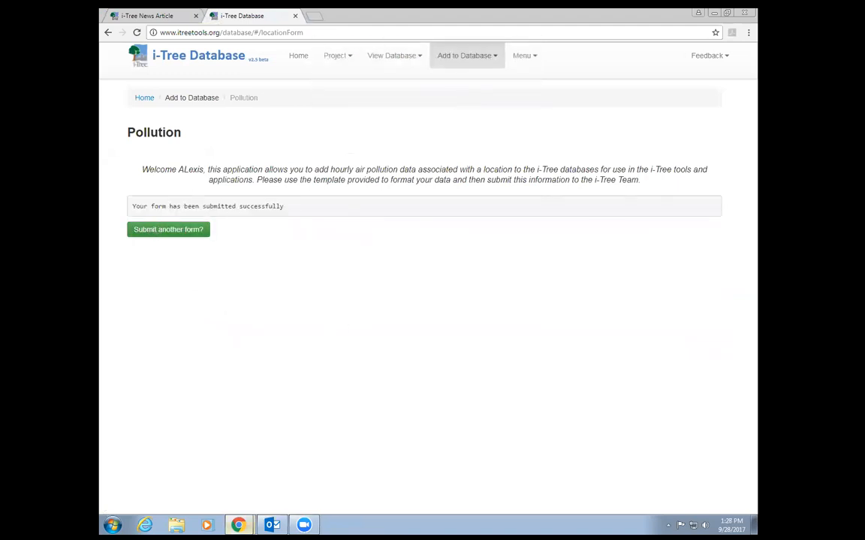
# - Read the Pollution Data Validation Result email in Outlook, then minimize Outlook
pyautogui.click(239, 525)
pyautogui.click(264, 435)
pyautogui.click(272, 526)
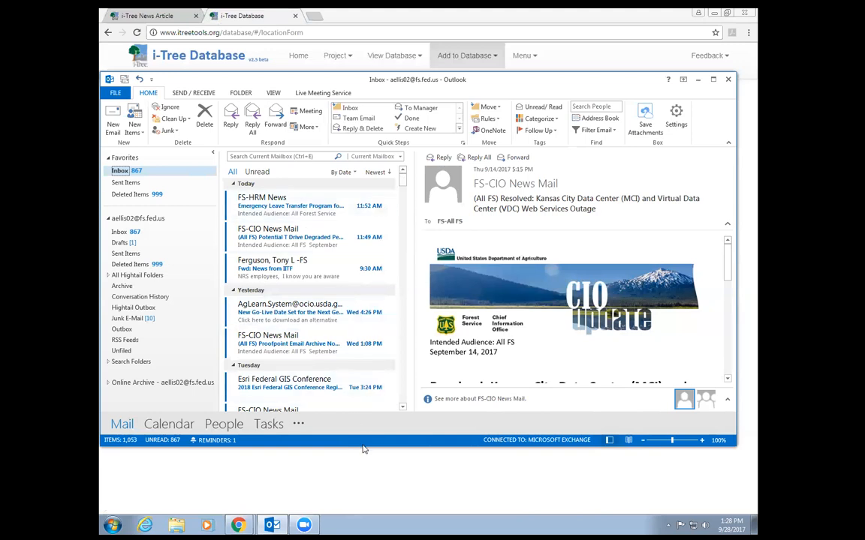
pyautogui.moveTo(237, 524)
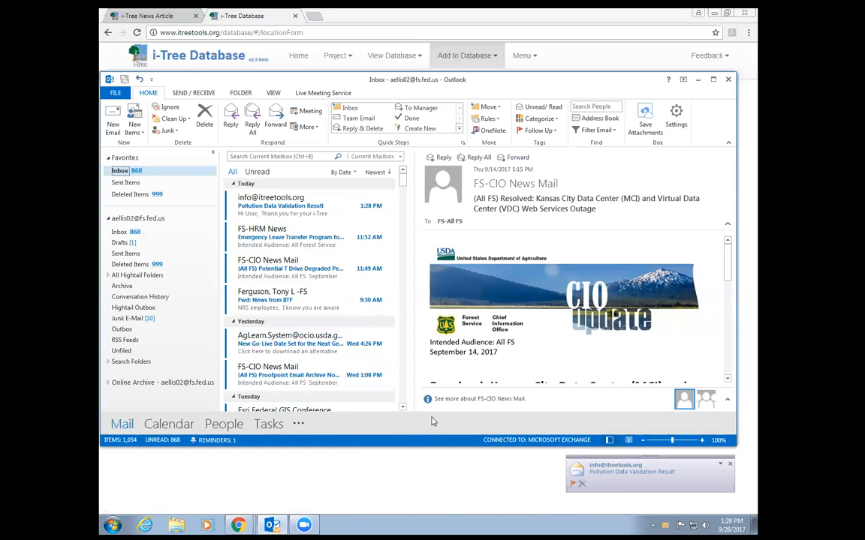
pyautogui.click(285, 207)
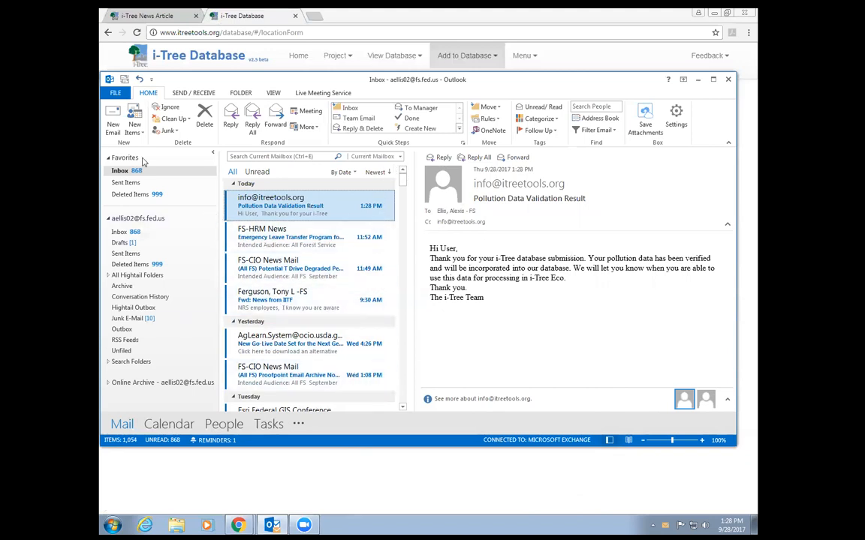
pyautogui.click(120, 171)
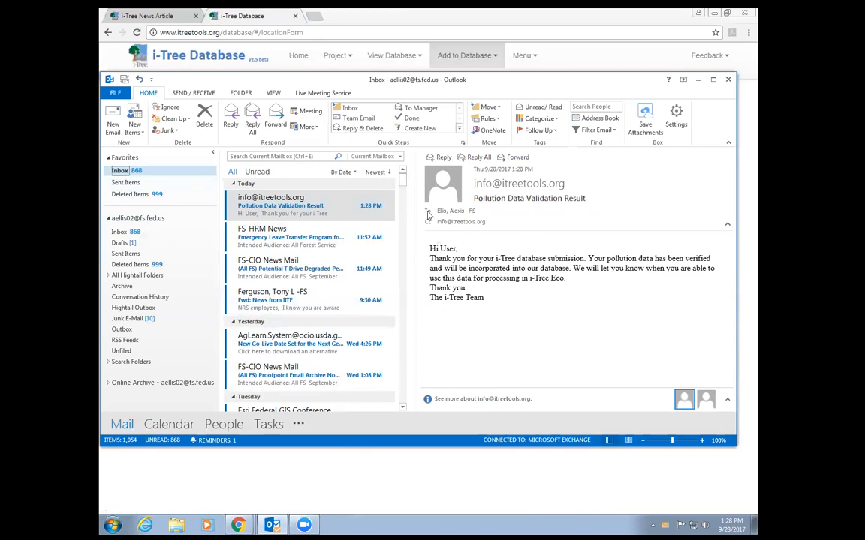
pyautogui.click(696, 80)
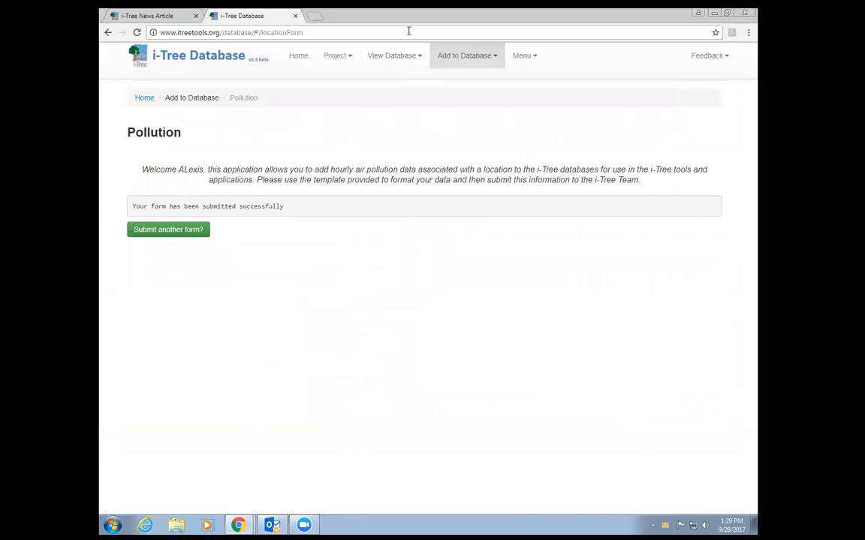
# - Start a new Precipitation submission with Europe as the continent
pyautogui.click(493, 54)
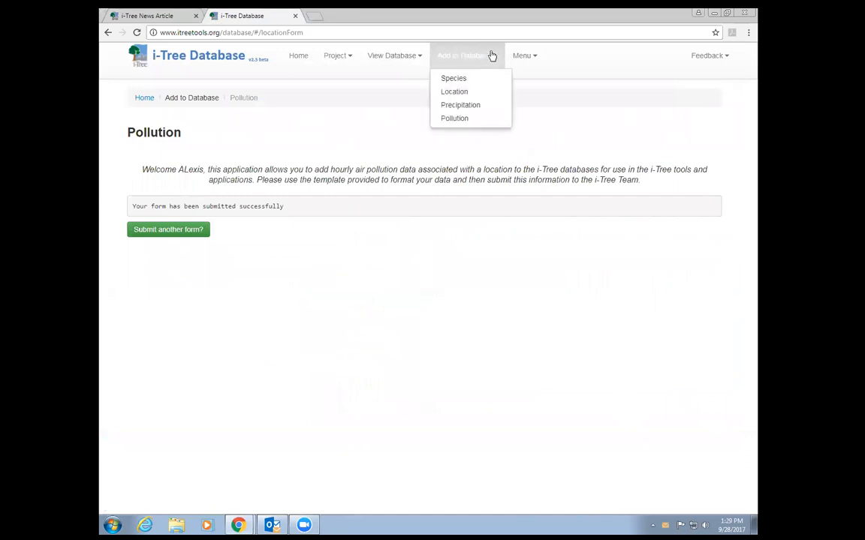
pyautogui.click(465, 105)
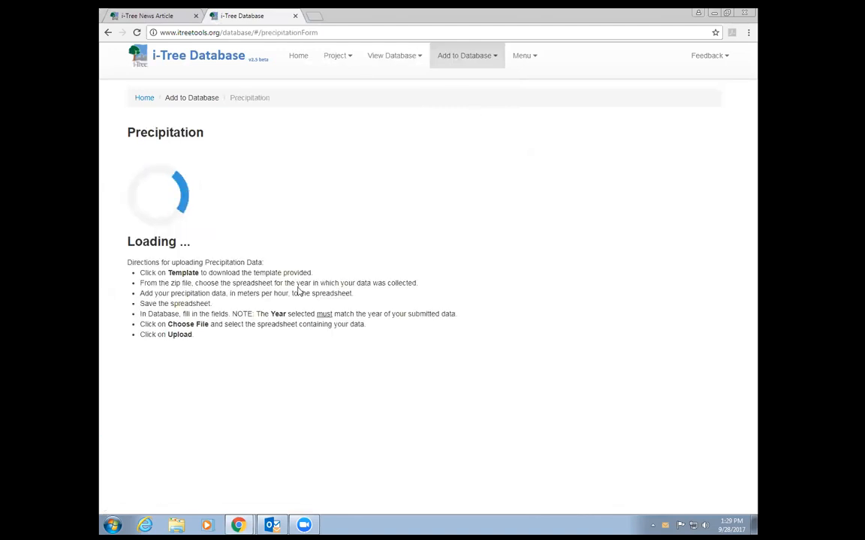
pyautogui.click(345, 209)
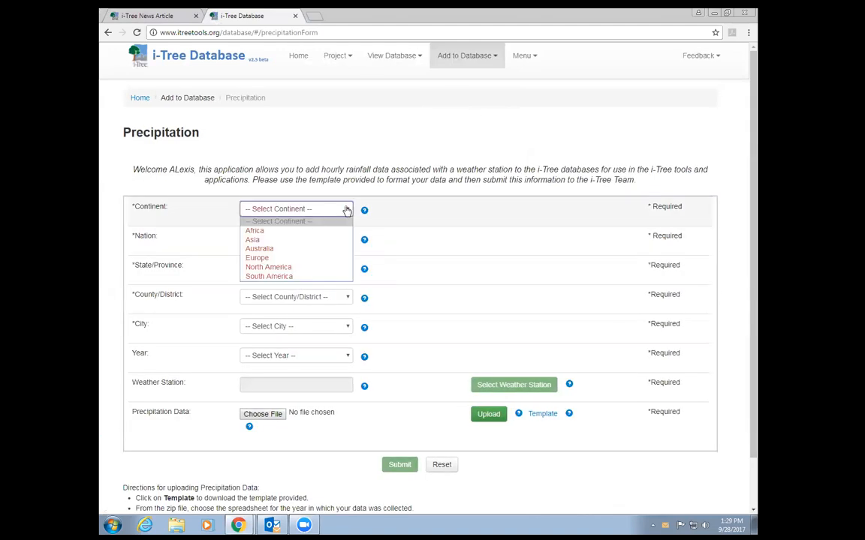
pyautogui.click(291, 250)
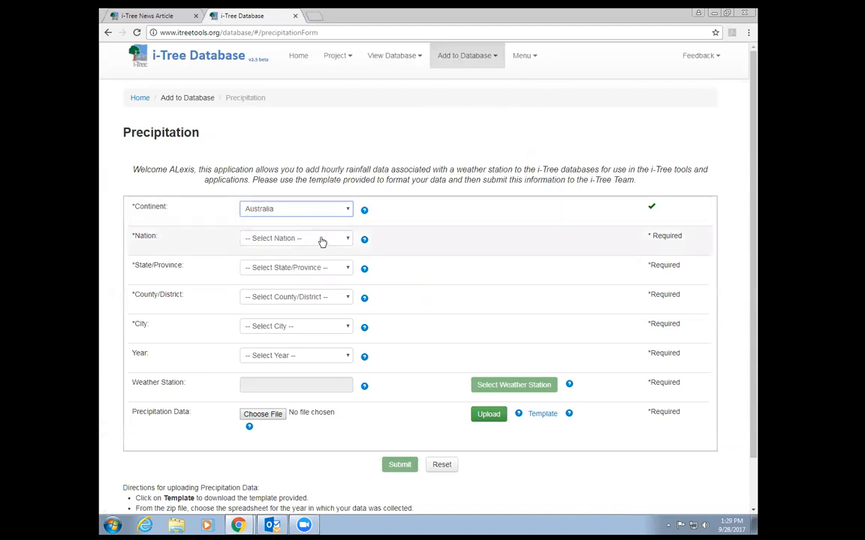
pyautogui.click(322, 241)
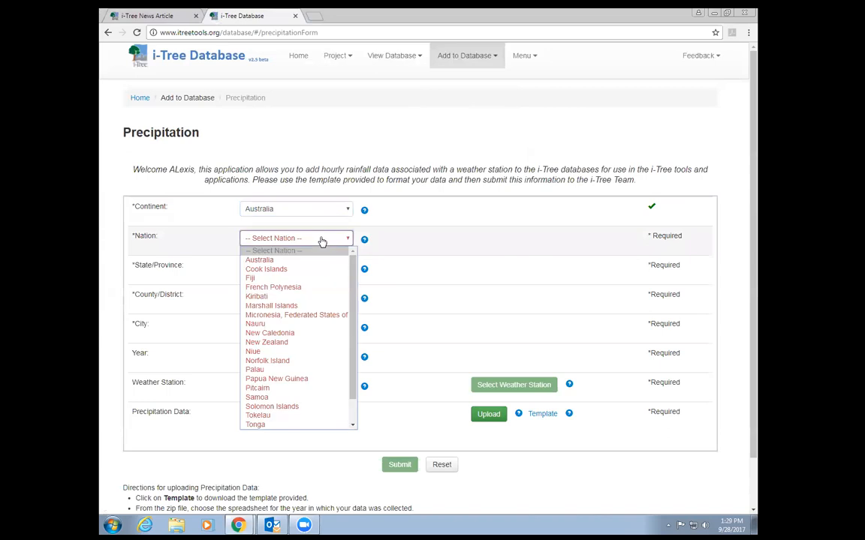
pyautogui.click(329, 209)
pyautogui.click(293, 259)
# - Set the location to United Kingdom, England, East Midlands, Chesterfield
pyautogui.click(304, 237)
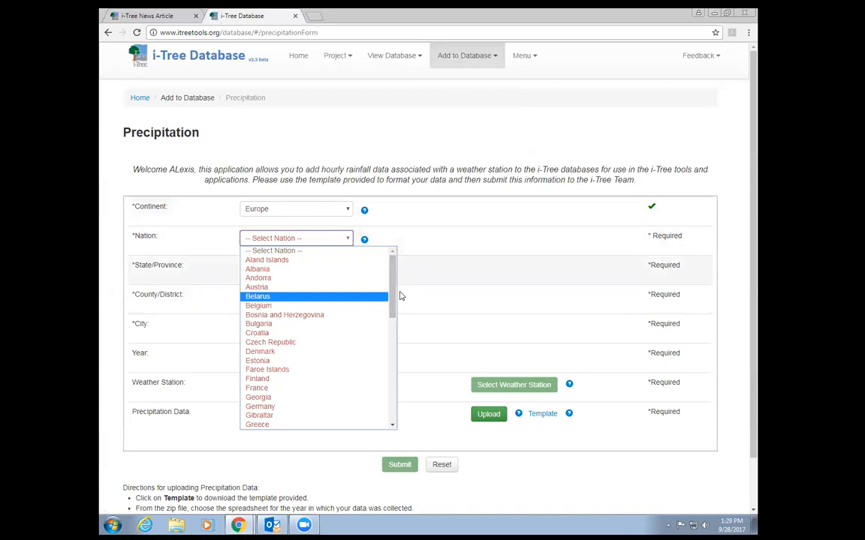
pyautogui.moveTo(392, 278); pyautogui.dragTo(388, 381)
pyautogui.click(315, 407)
pyautogui.click(327, 271)
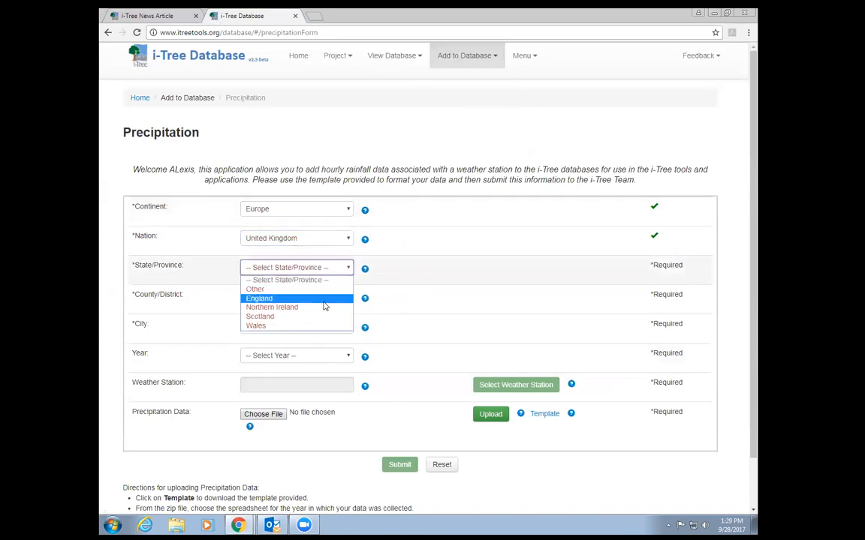
pyautogui.click(324, 301)
pyautogui.click(342, 297)
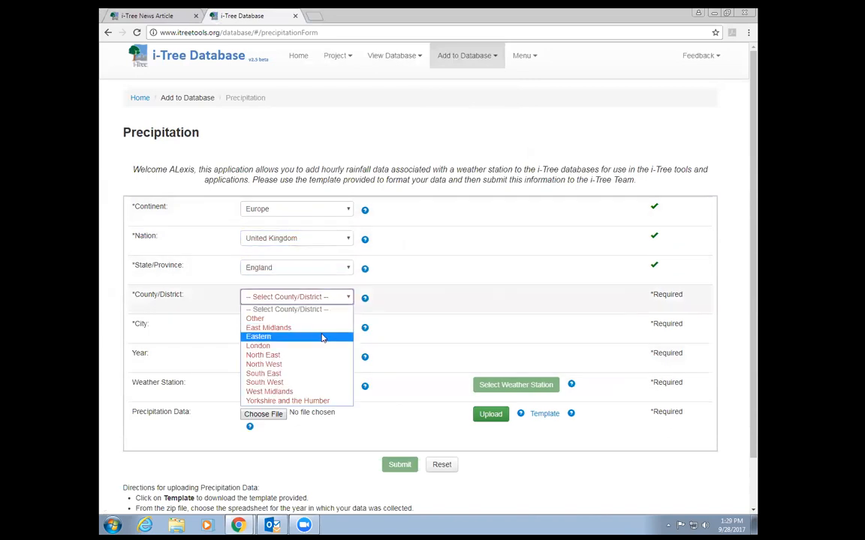
pyautogui.click(321, 331)
pyautogui.click(337, 328)
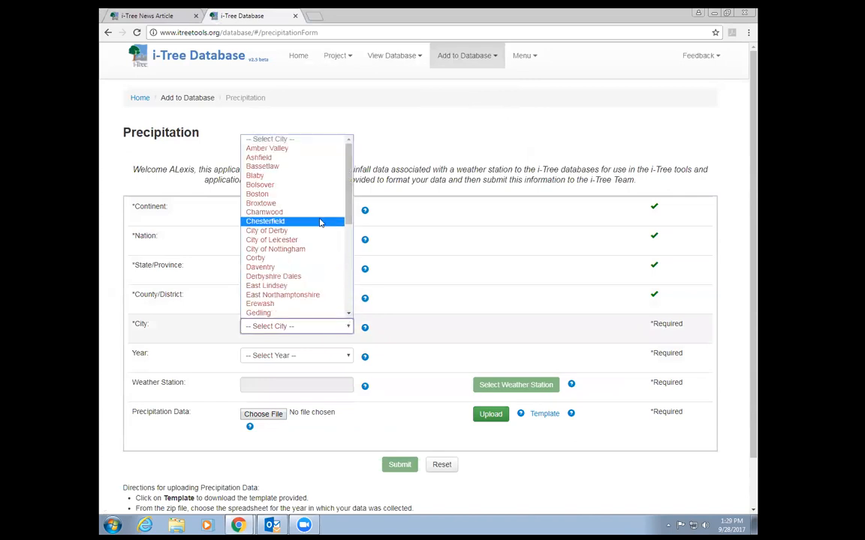
pyautogui.click(315, 224)
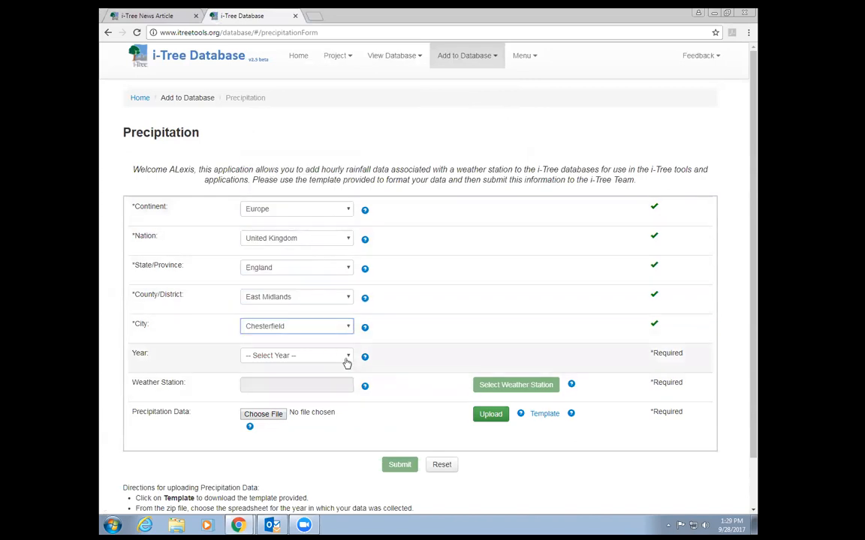
# - Set the year to 2012
pyautogui.scroll(-1, 334, 353)
pyautogui.click(339, 307)
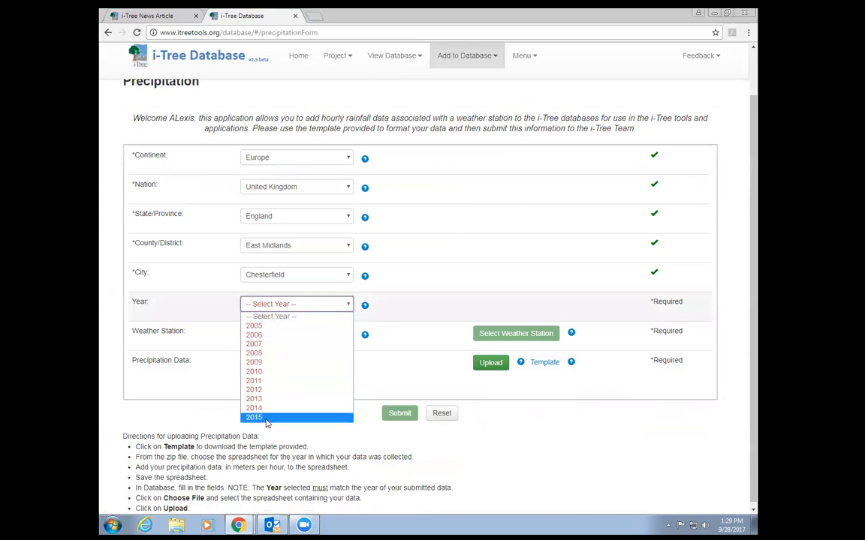
pyautogui.click(269, 391)
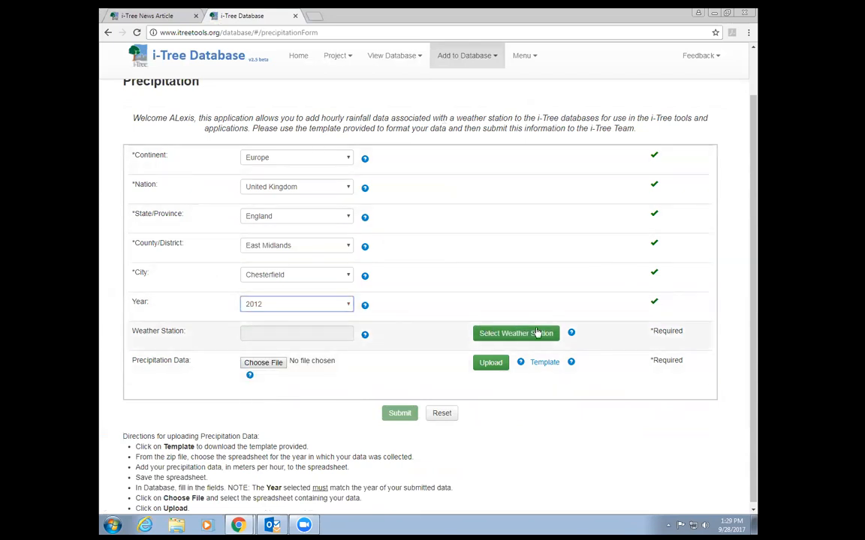
pyautogui.click(512, 331)
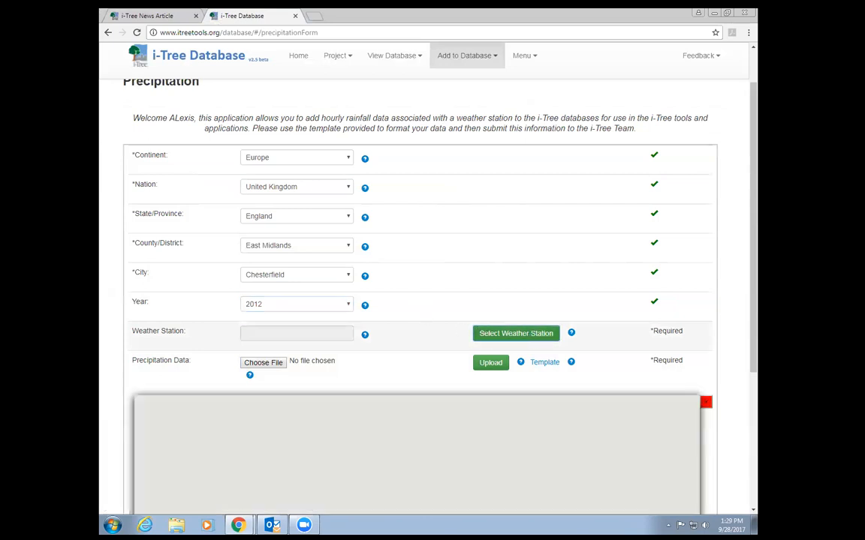
# - Change the form's year to 2013
pyautogui.scroll(-1, 704, 405)
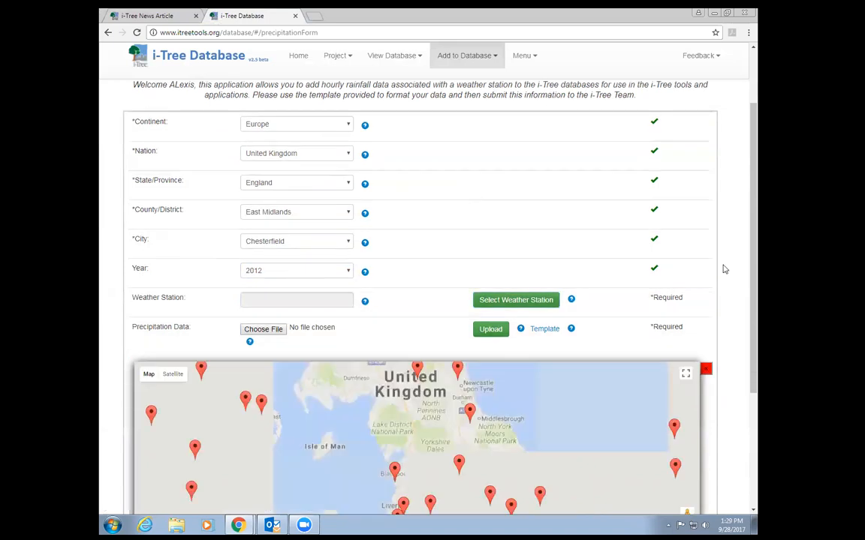
pyautogui.click(707, 368)
pyautogui.click(348, 301)
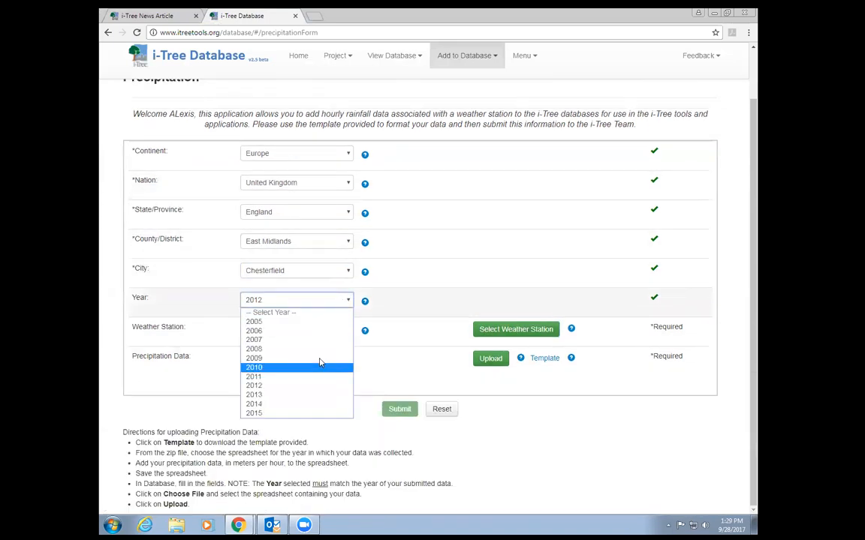
pyautogui.click(317, 398)
pyautogui.click(524, 326)
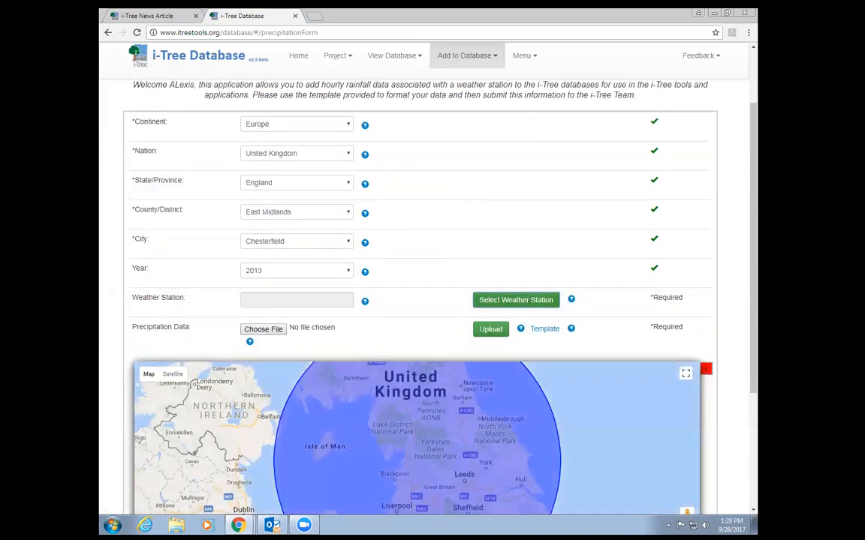
pyautogui.scroll(-2, 524, 331)
pyautogui.scroll(-1, 706, 187)
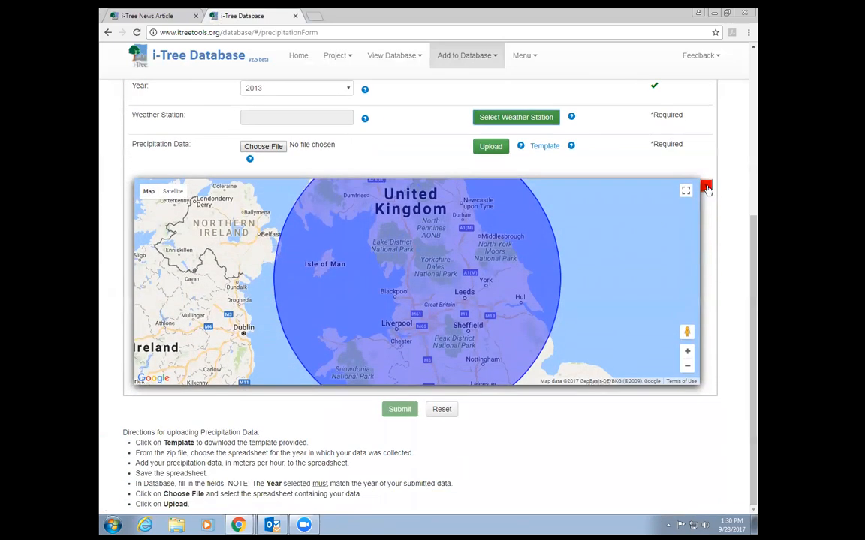
pyautogui.click(704, 187)
pyautogui.click(542, 336)
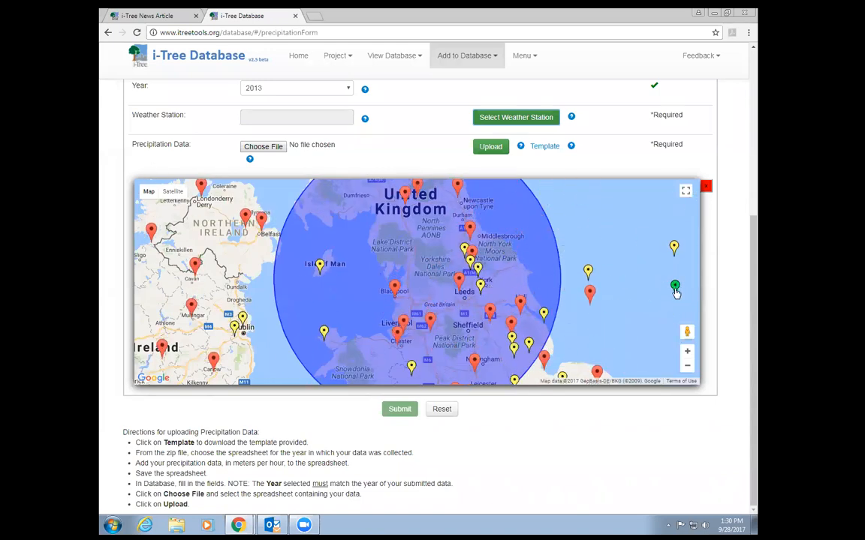
pyautogui.moveTo(675, 293)
pyautogui.click(478, 270)
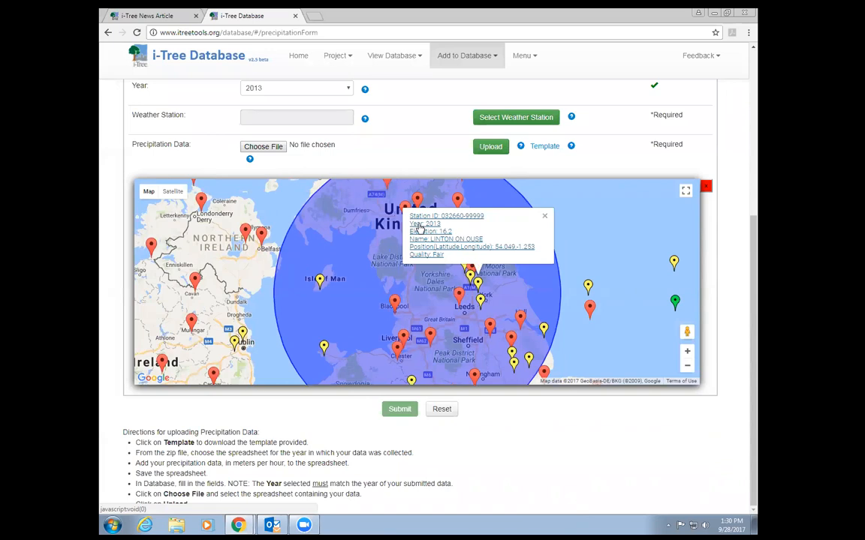
pyautogui.click(420, 227)
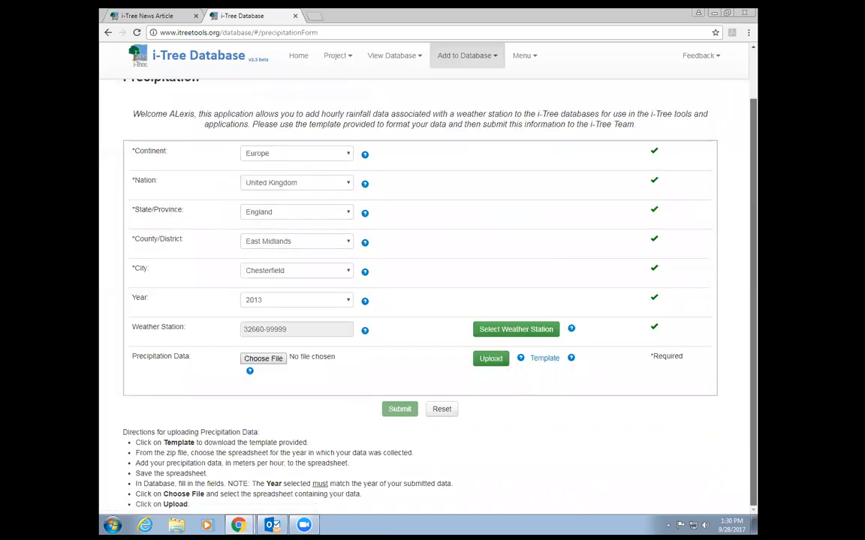
# - Attach and upload Rain_2013bad.xlsx as the precipitation data file
pyautogui.click(263, 358)
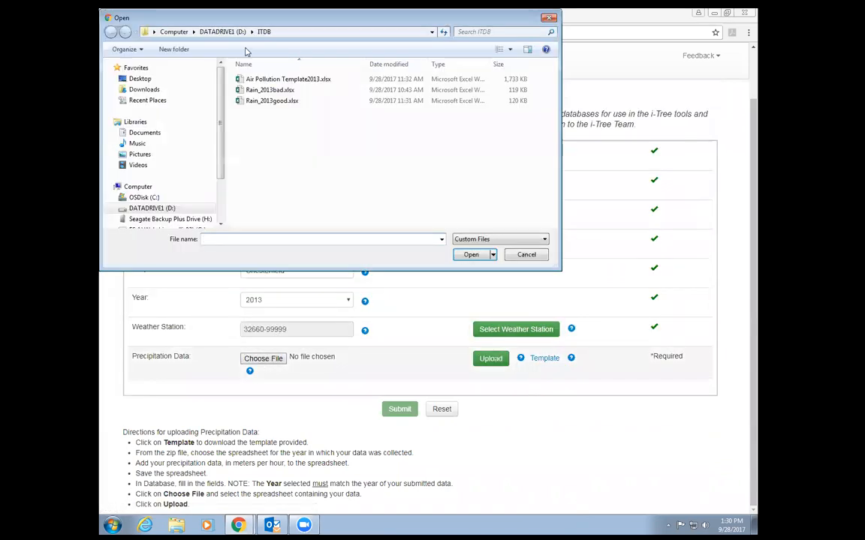
pyautogui.doubleClick(270, 89)
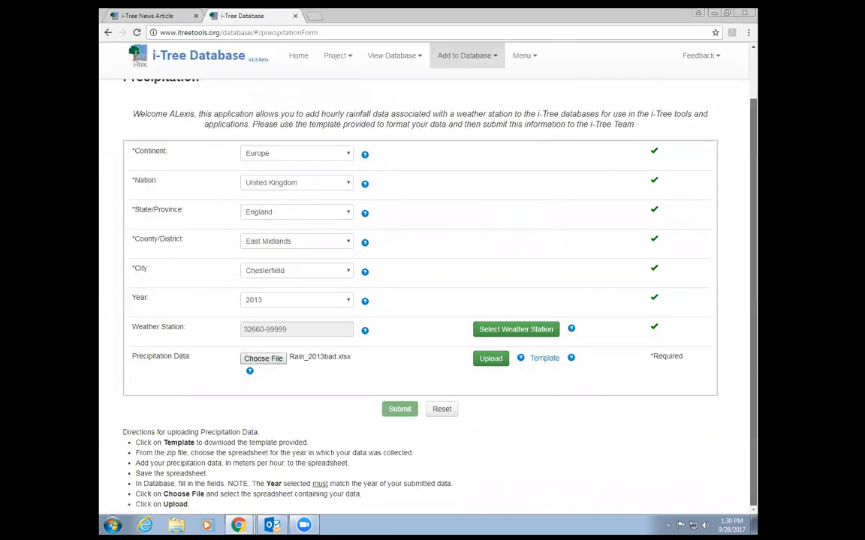
pyautogui.click(491, 360)
pyautogui.click(513, 92)
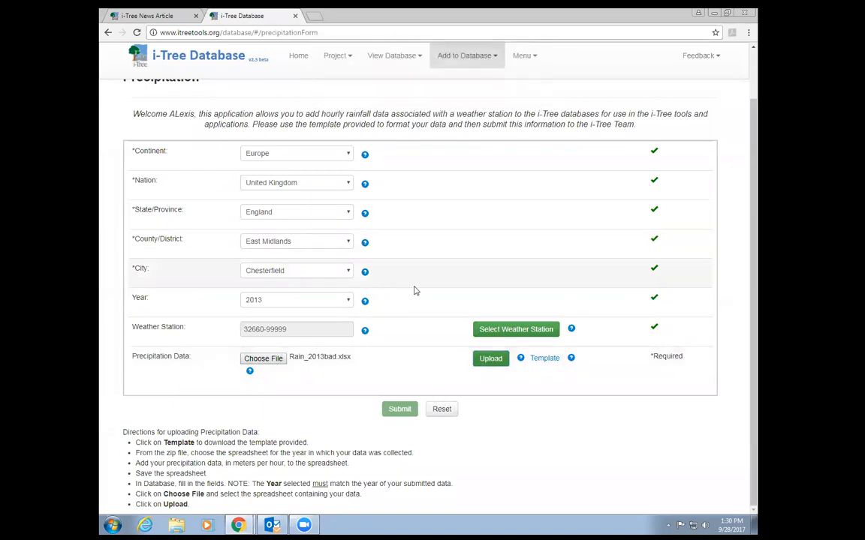
# - Submit the precipitation form and confirm, then switch to the desktop mail program
pyautogui.click(402, 410)
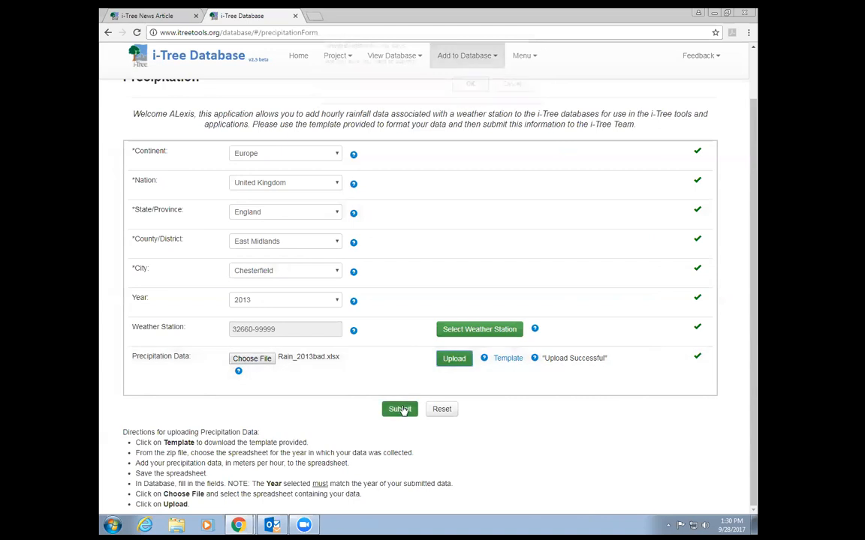
pyautogui.click(469, 87)
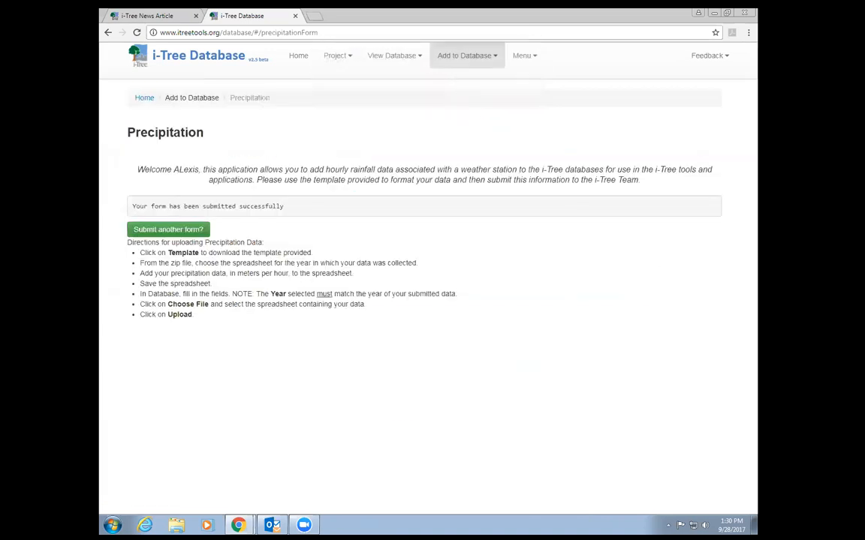
pyautogui.click(272, 524)
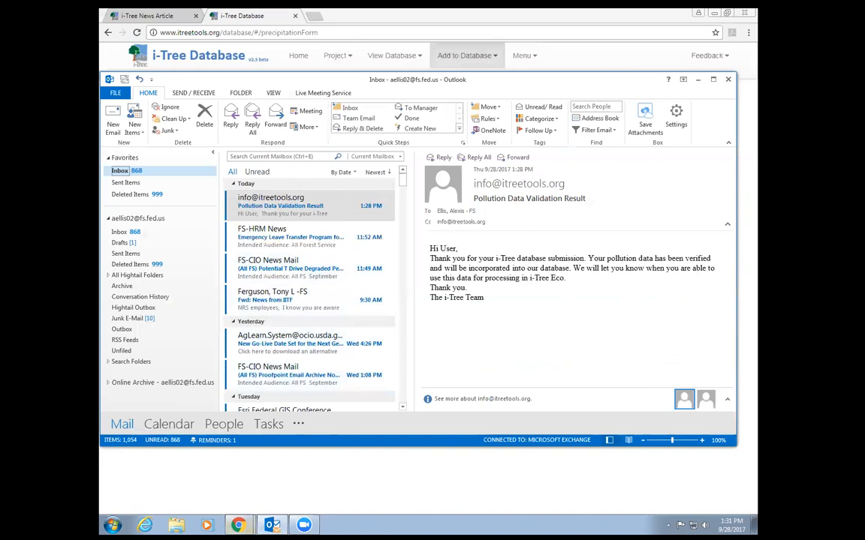
# - Bring the i-Tree Database precipitation page back from the Chrome taskbar
pyautogui.moveTo(239, 525)
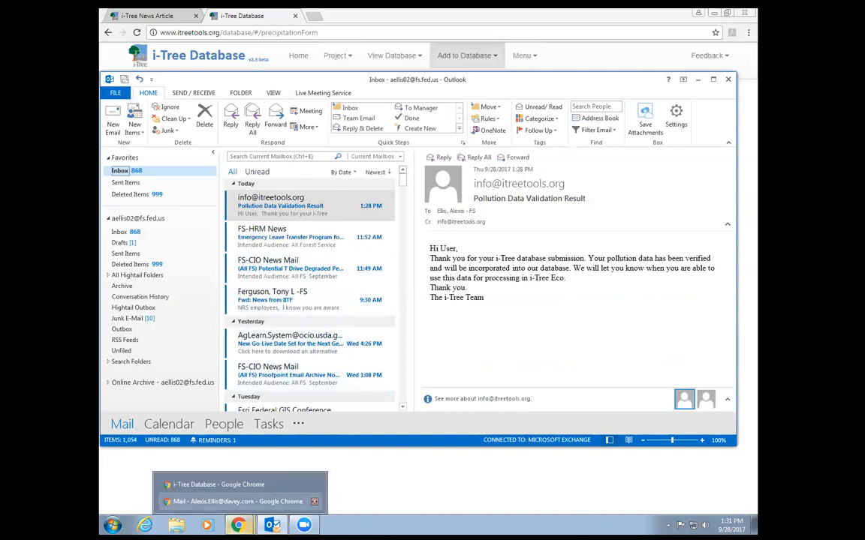
pyautogui.click(217, 484)
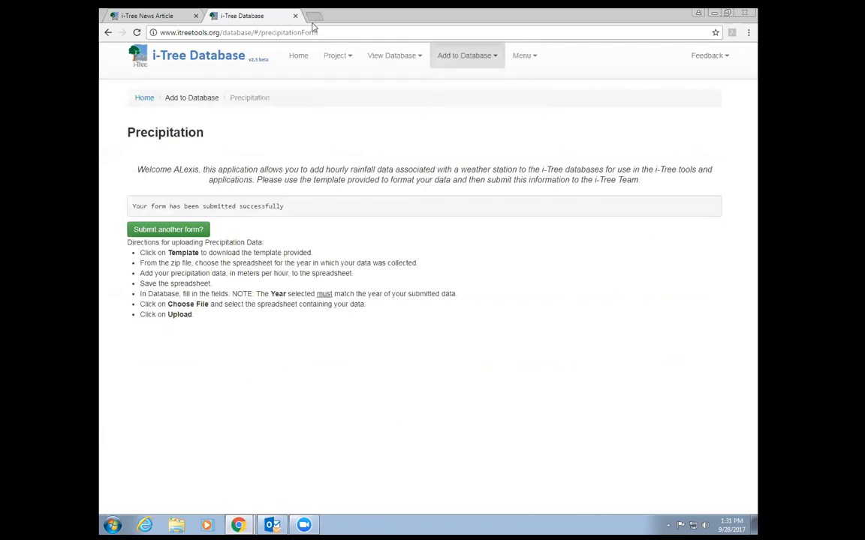
# - Load the university webmail in a new browser tab
pyautogui.click(313, 22)
pyautogui.write('su')
pyautogui.press('Down')
pyautogui.press('Up')
pyautogui.press('Return')
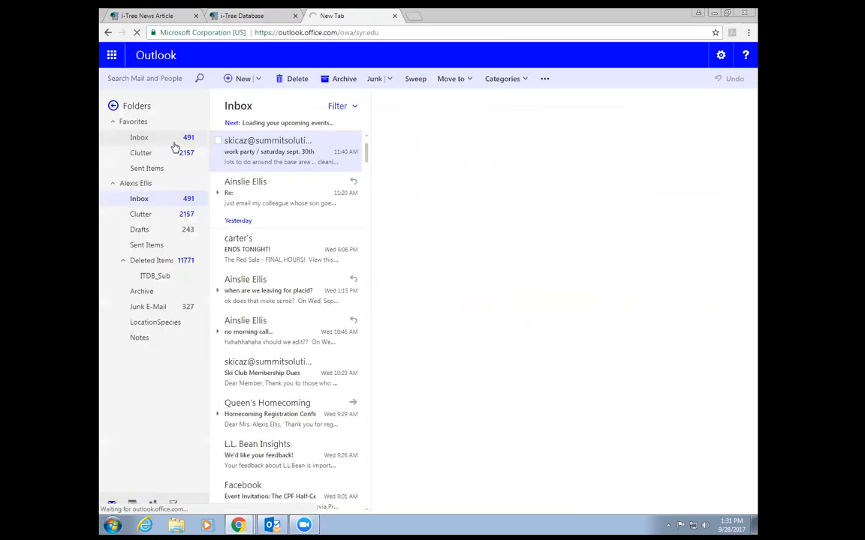
# - In Deleted Items, open the 10:44 AM precipitation validation email and download its attachment
pyautogui.click(150, 260)
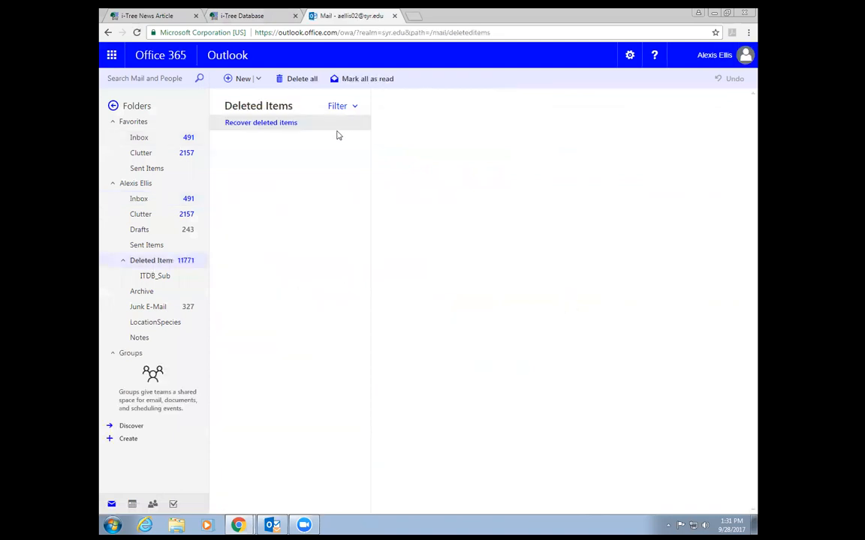
pyautogui.click(254, 197)
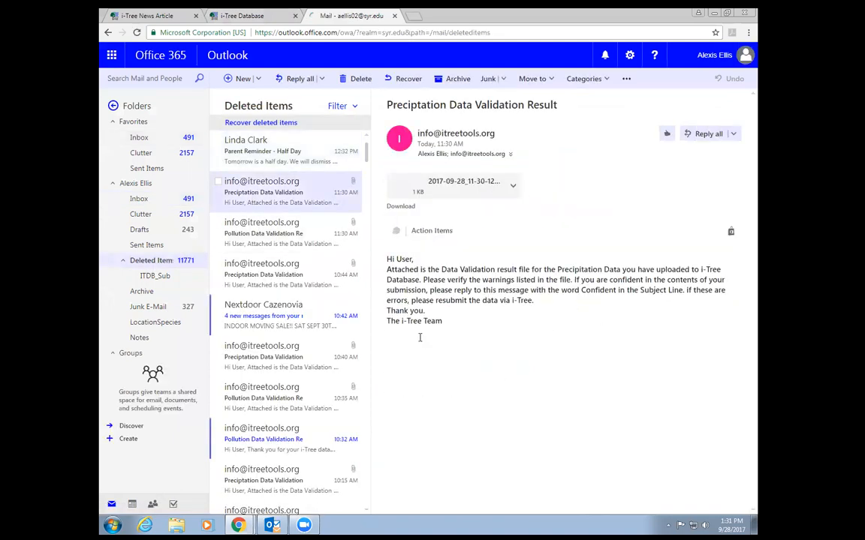
pyautogui.click(281, 272)
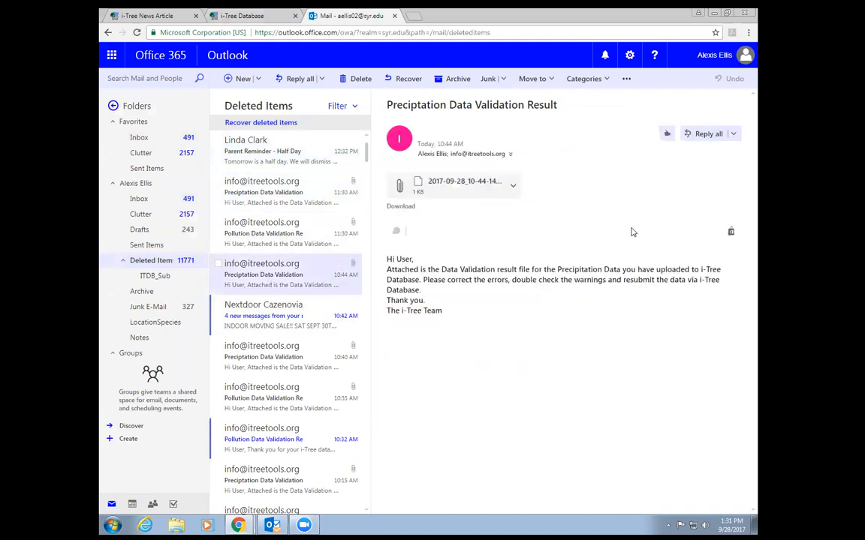
pyautogui.click(514, 188)
pyautogui.click(635, 172)
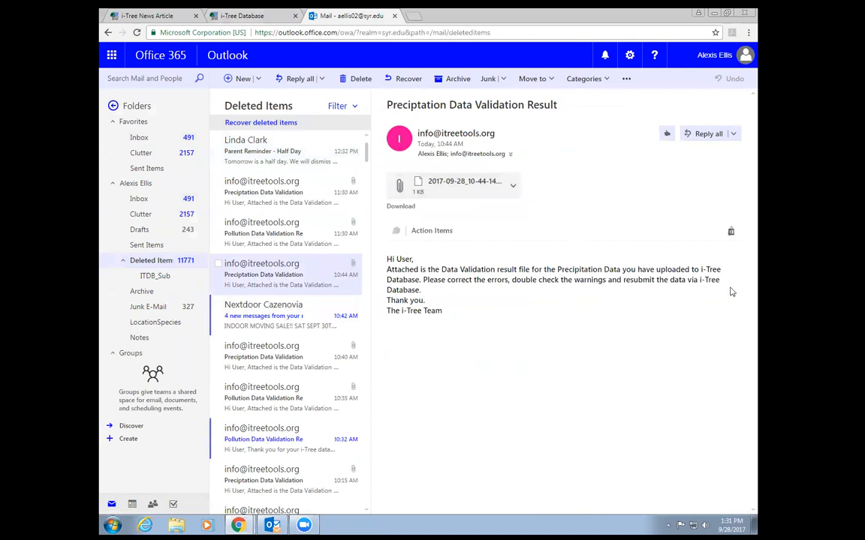
pyautogui.click(514, 190)
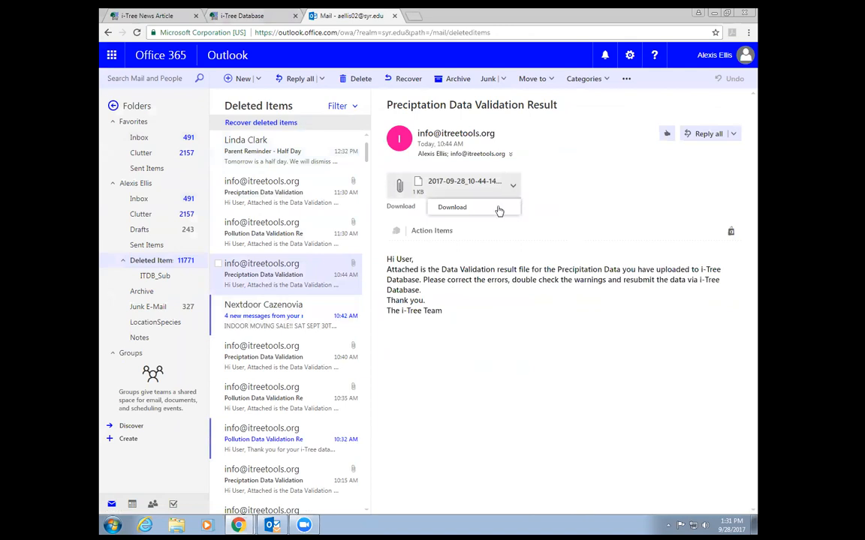
pyautogui.click(498, 213)
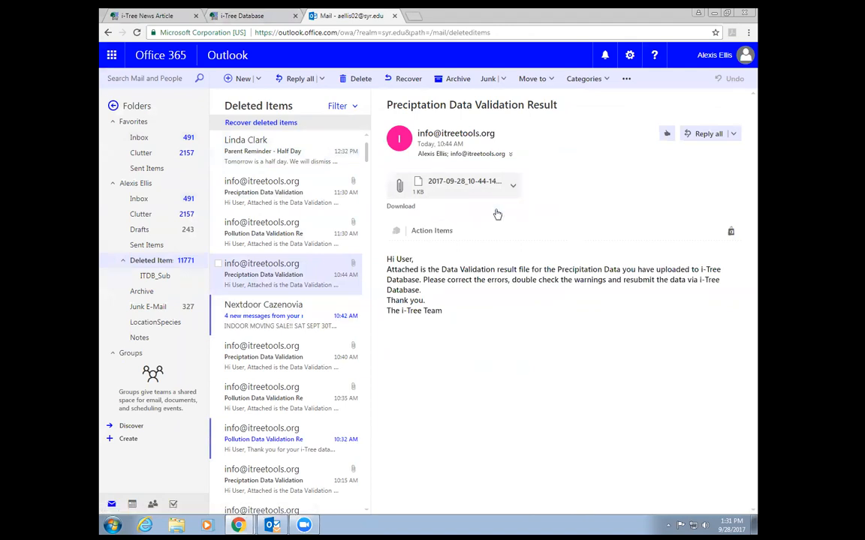
# - Open the downloaded validation report in Notepad
pyautogui.click(150, 503)
pyautogui.click(466, 274)
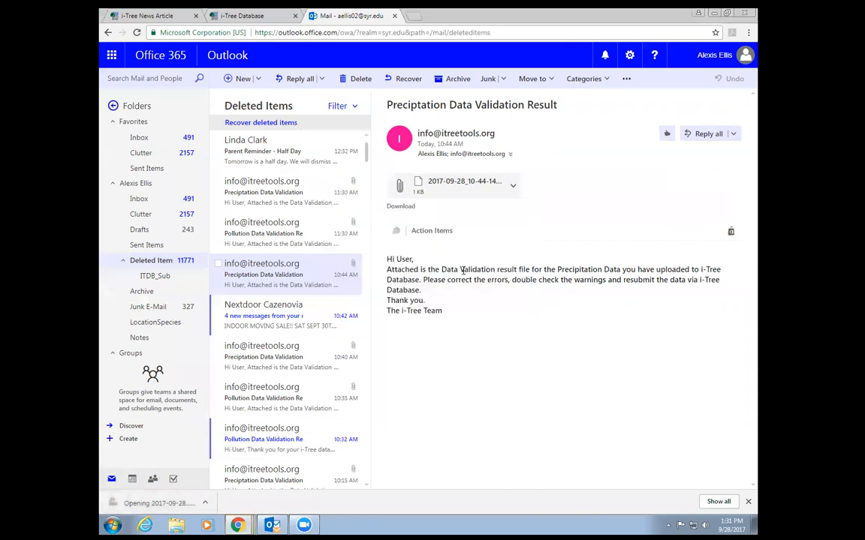
pyautogui.doubleClick(317, 219)
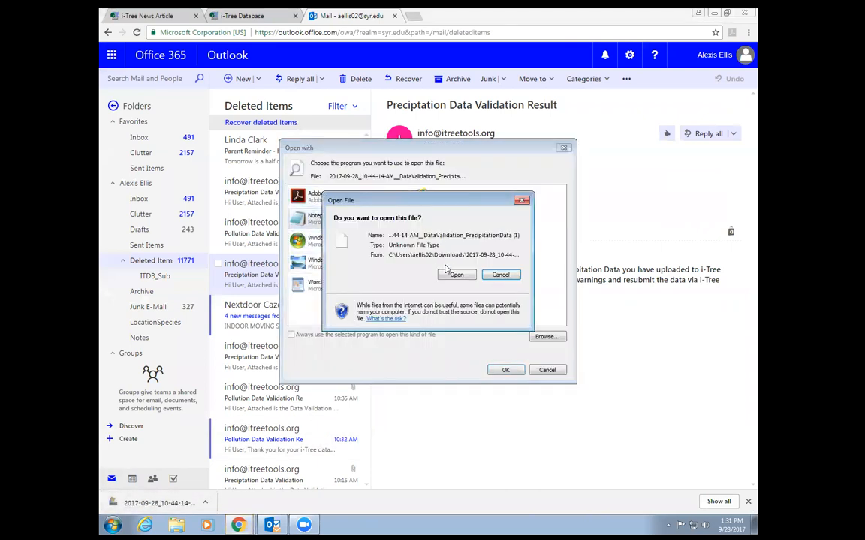
pyautogui.click(459, 274)
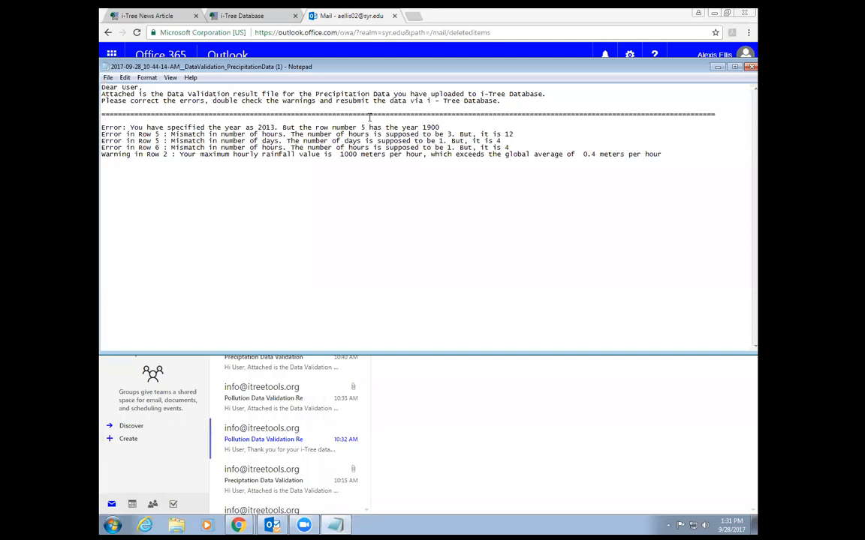
# - Highlight the year 1900 in the first error, then close the report
pyautogui.moveTo(440, 126); pyautogui.dragTo(424, 127)
pyautogui.click(441, 127)
pyautogui.moveTo(441, 127); pyautogui.dragTo(423, 127)
pyautogui.click(446, 132)
pyautogui.hotkey('alt', 'F4')
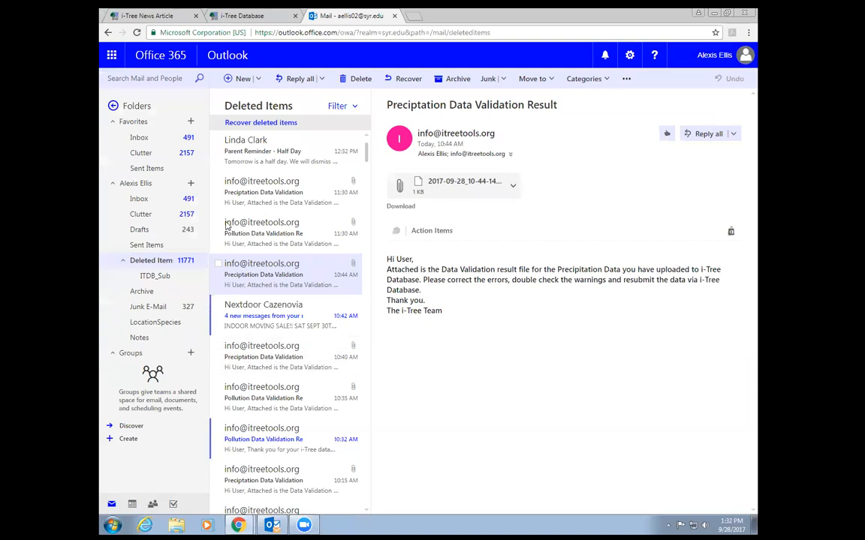
# - Open the 11:30 AM precipitation validation email and download its attached report
pyautogui.click(252, 190)
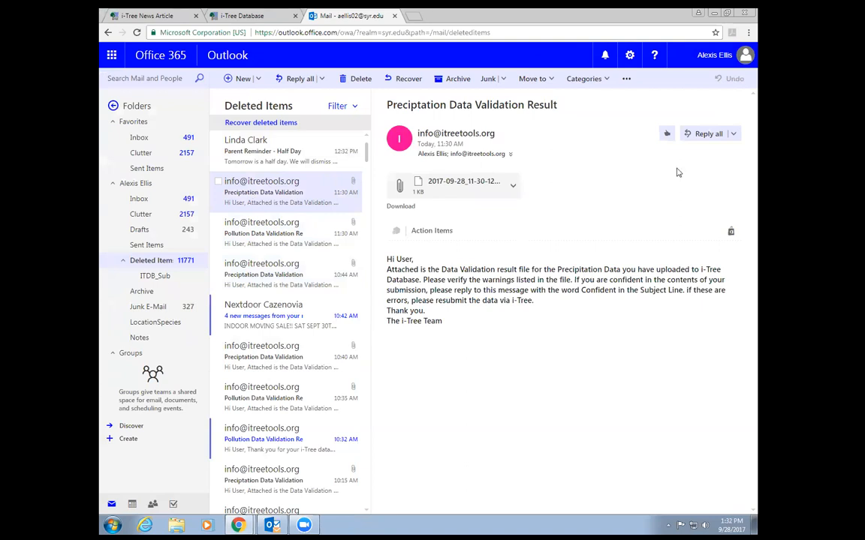
pyautogui.click(511, 187)
pyautogui.click(449, 205)
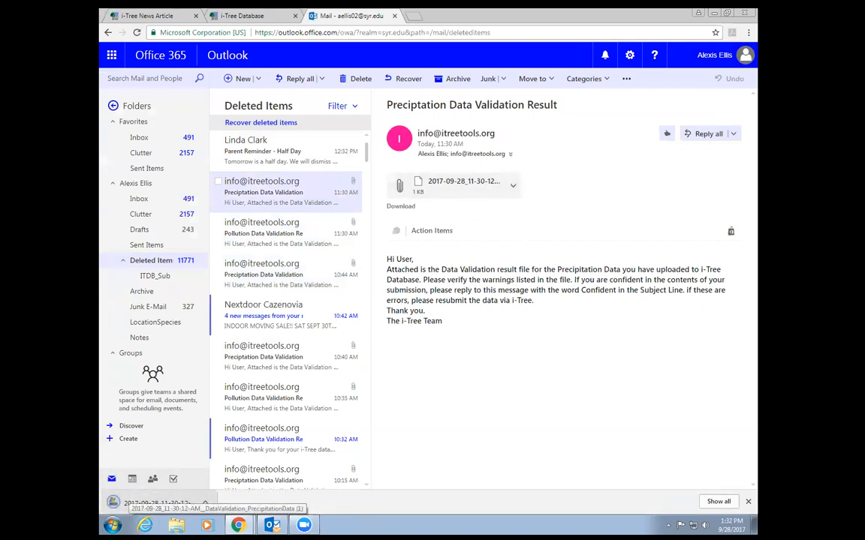
# - Open the report in Notepad and highlight the hourly rainfall warning
pyautogui.click(154, 503)
pyautogui.click(457, 273)
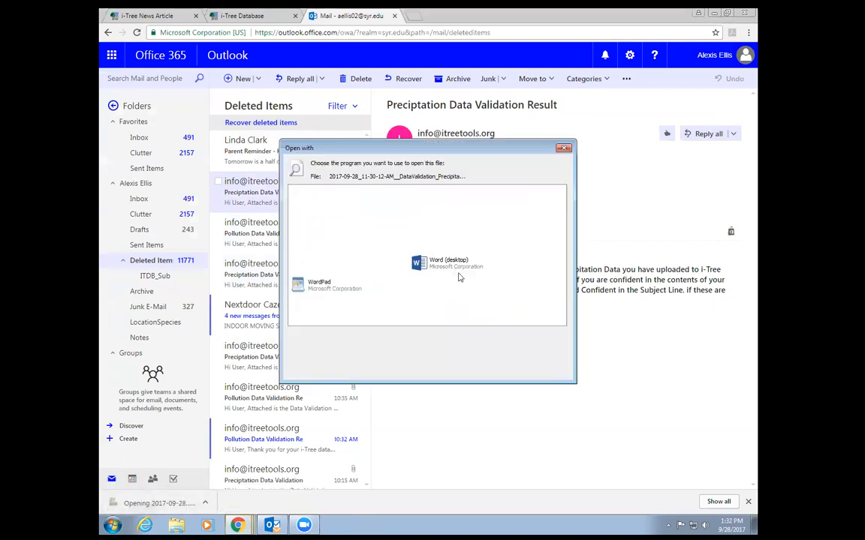
pyautogui.click(335, 219)
pyautogui.doubleClick(336, 219)
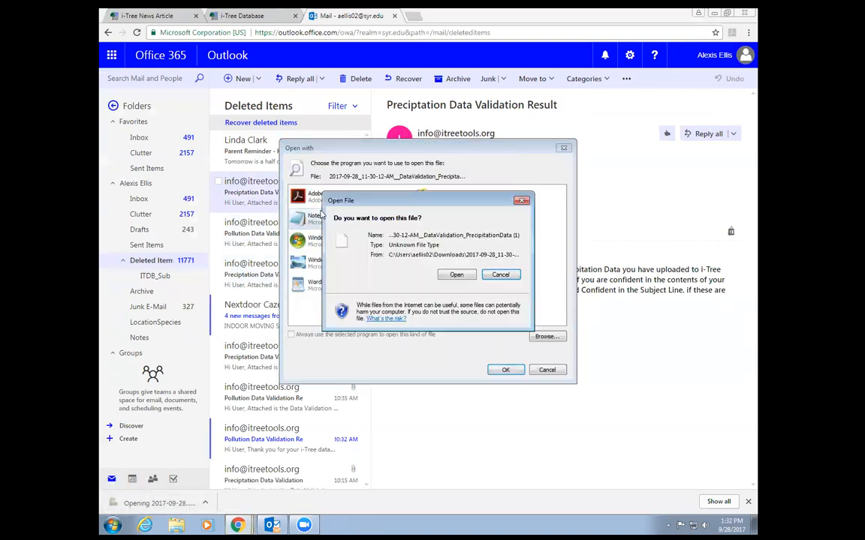
pyautogui.click(458, 274)
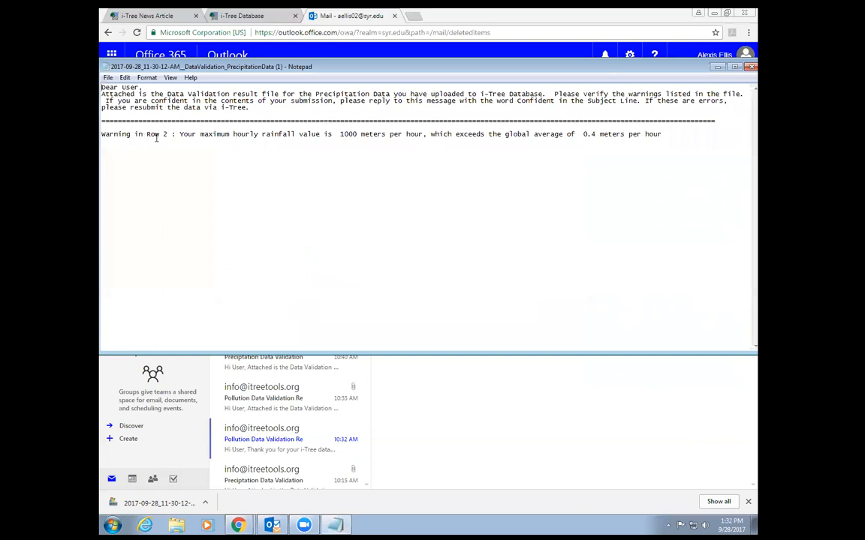
pyautogui.moveTo(179, 134); pyautogui.dragTo(456, 135)
pyautogui.click(457, 136)
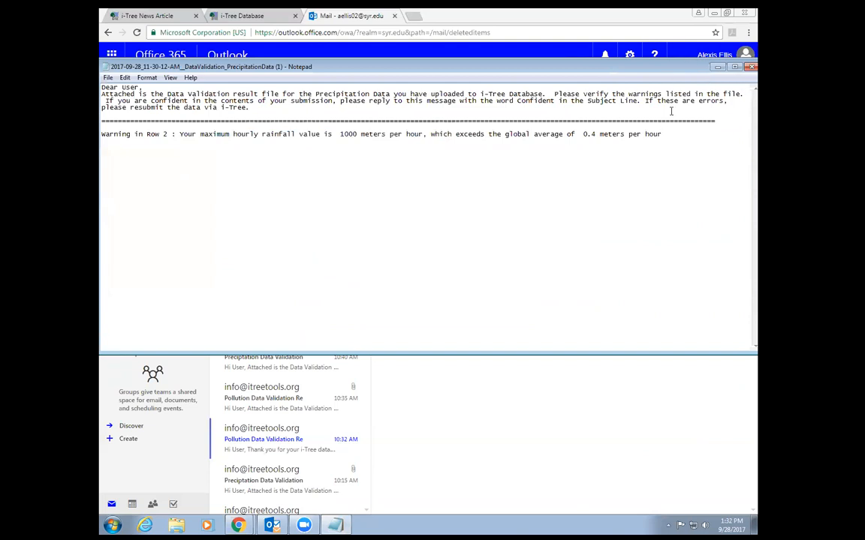
# - Close Notepad and send a reply-all to the validation email with subject 'Confident'
pyautogui.hotkey('alt', 'F4')
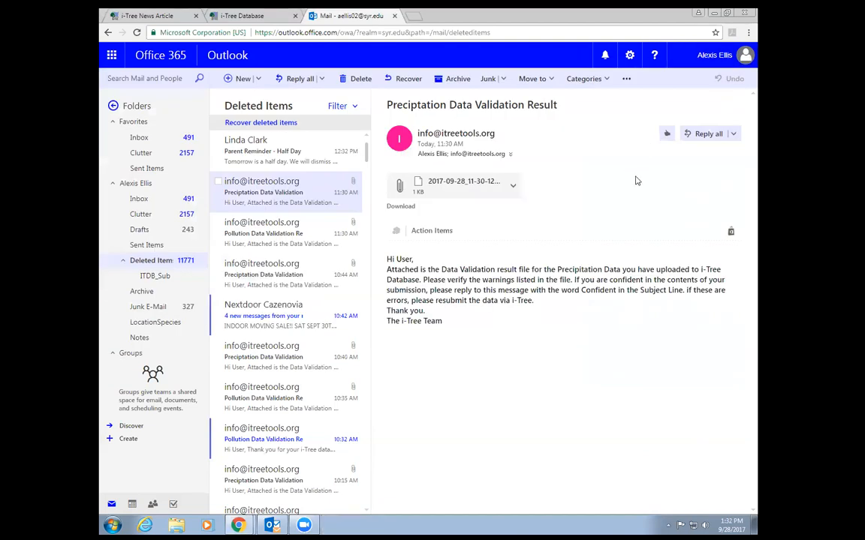
pyautogui.click(689, 135)
pyautogui.moveTo(506, 162); pyautogui.dragTo(354, 144)
pyautogui.write('Confidden')
pyautogui.press('BackSpace')
pyautogui.write('ent')
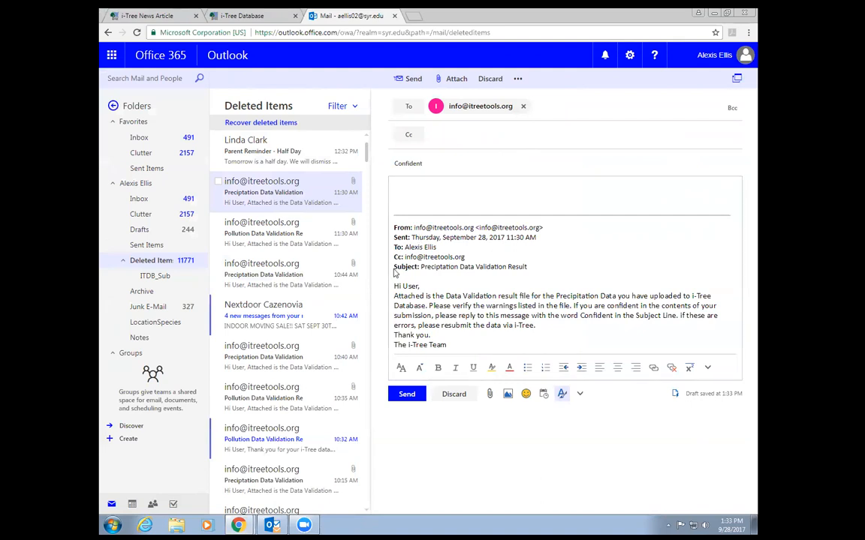
pyautogui.click(406, 395)
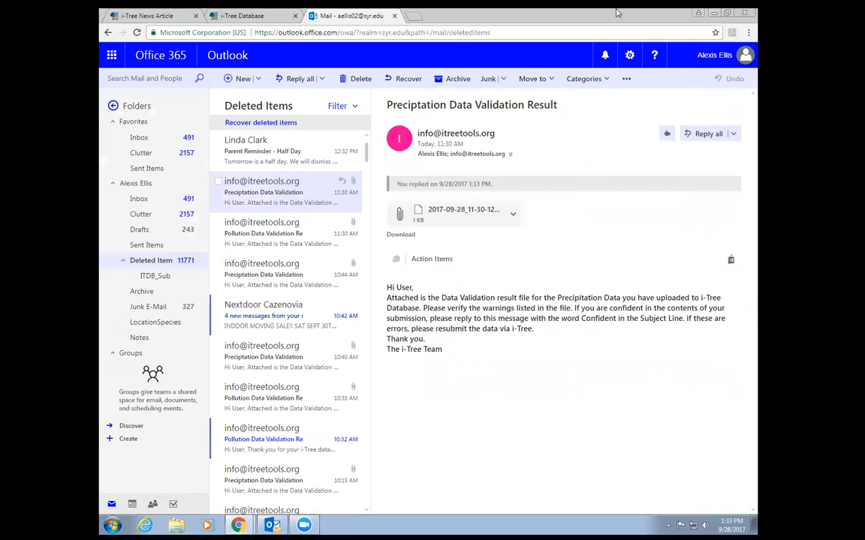
# - Return to the i-Tree Database page and open its help page from the menu
pyautogui.click(714, 13)
pyautogui.click(238, 525)
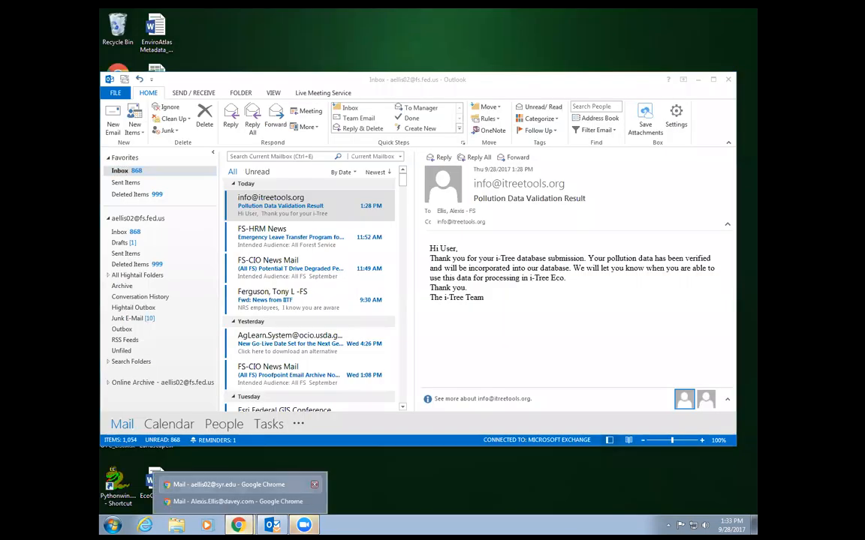
pyautogui.click(274, 485)
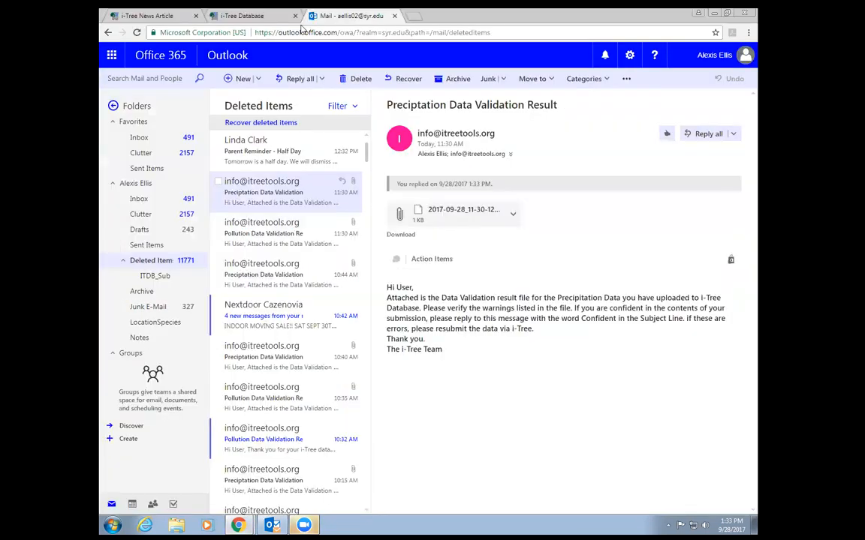
pyautogui.click(274, 16)
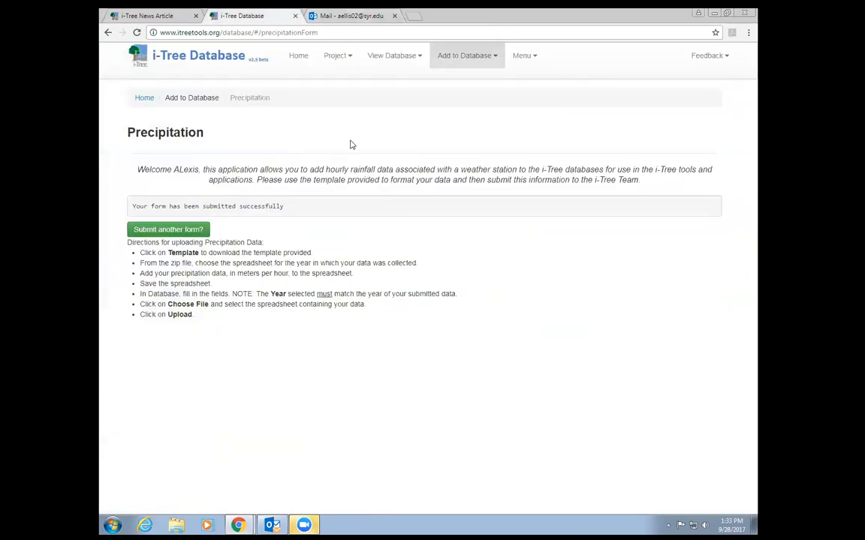
pyautogui.click(495, 56)
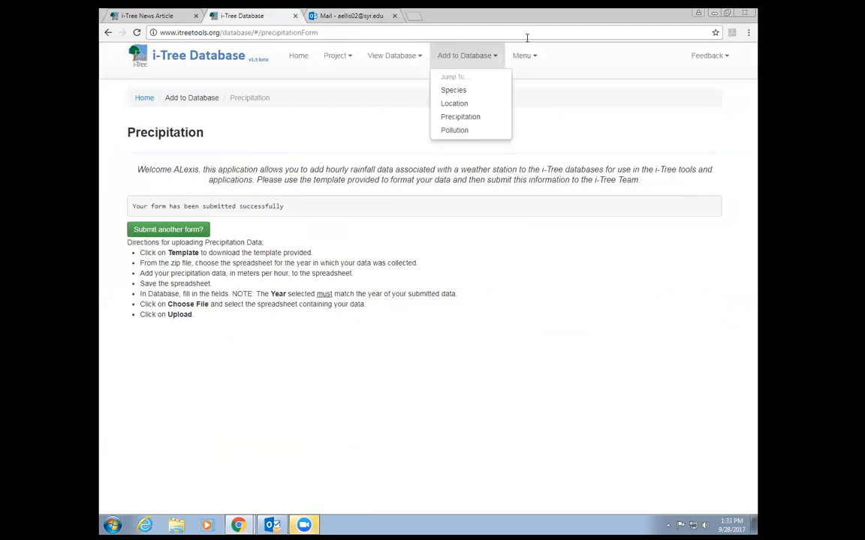
pyautogui.click(527, 57)
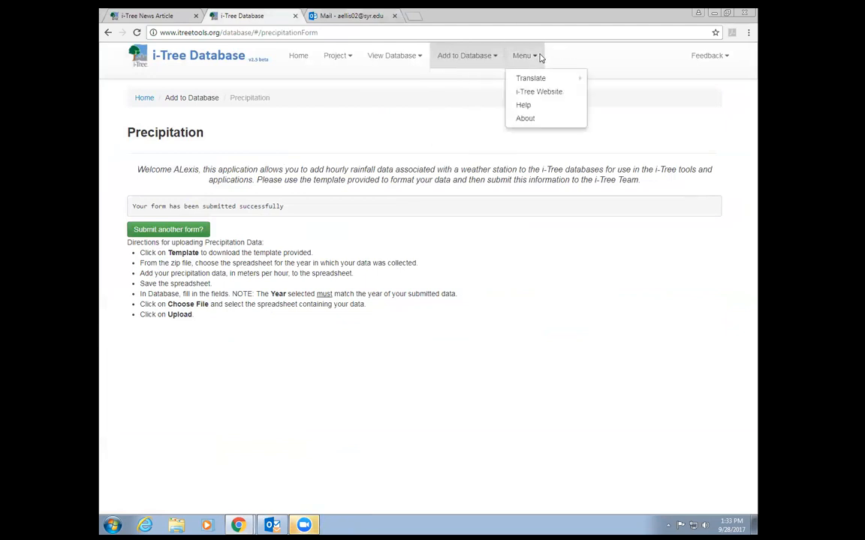
pyautogui.click(525, 106)
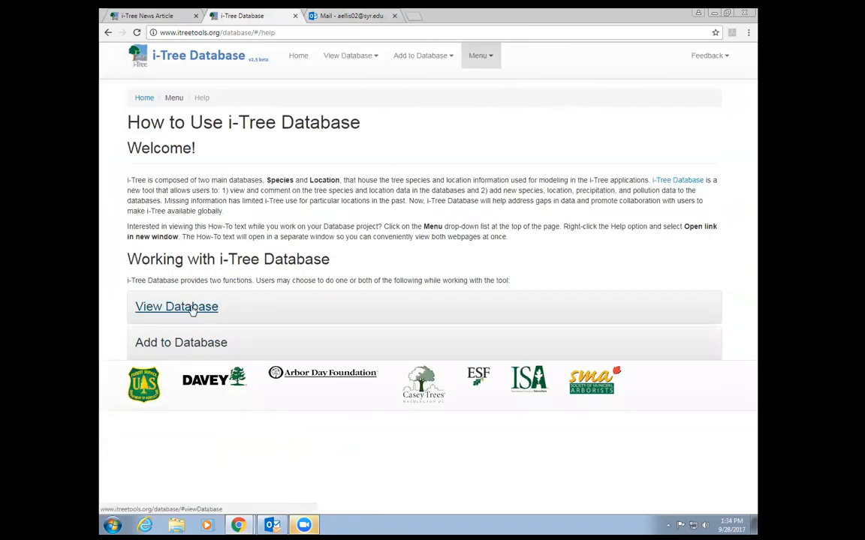
# - Expand the View Database help section and read its Location help
pyautogui.click(189, 305)
pyautogui.scroll(-1, 352, 330)
pyautogui.scroll(-2, 353, 331)
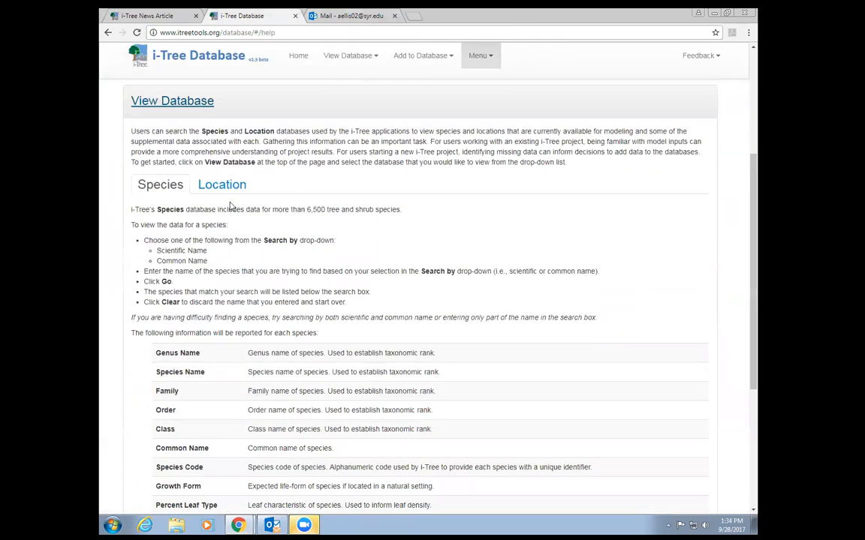
pyautogui.scroll(3, 180, 327)
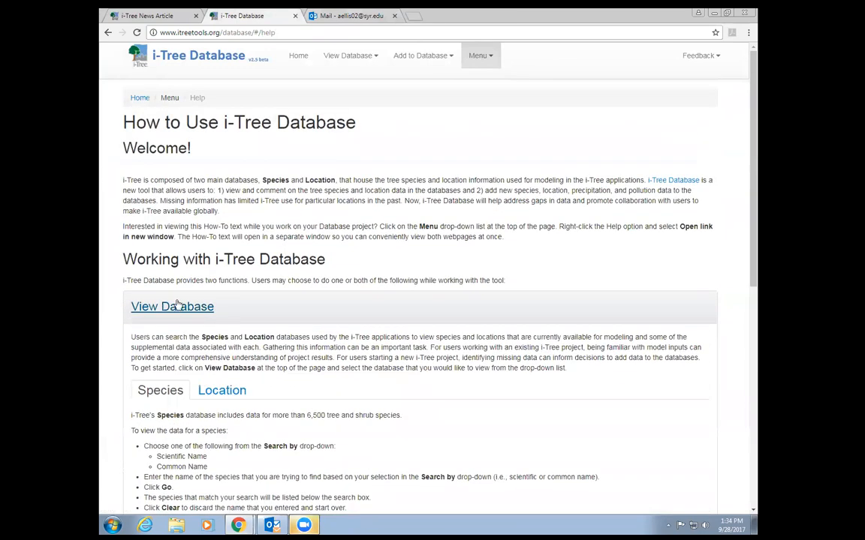
pyautogui.click(222, 391)
pyautogui.scroll(-1, 337, 358)
pyautogui.scroll(-1, 337, 357)
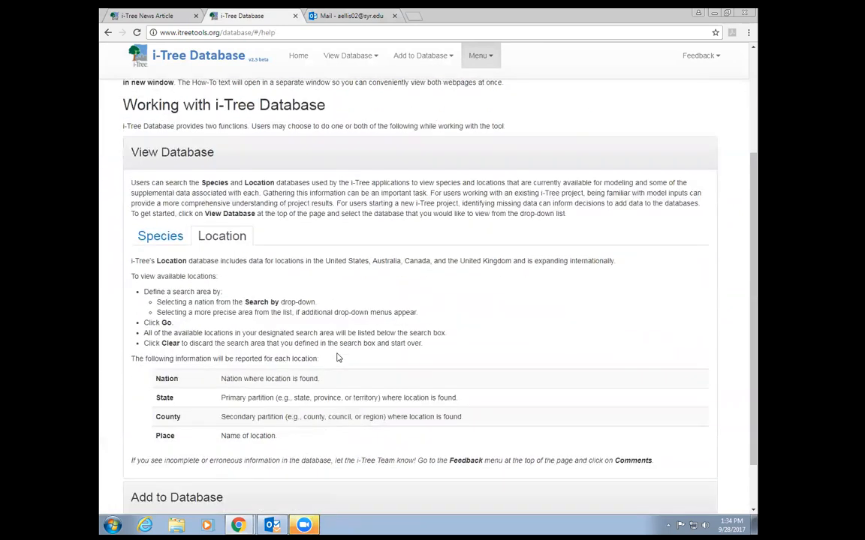
pyautogui.scroll(-1, 305, 321)
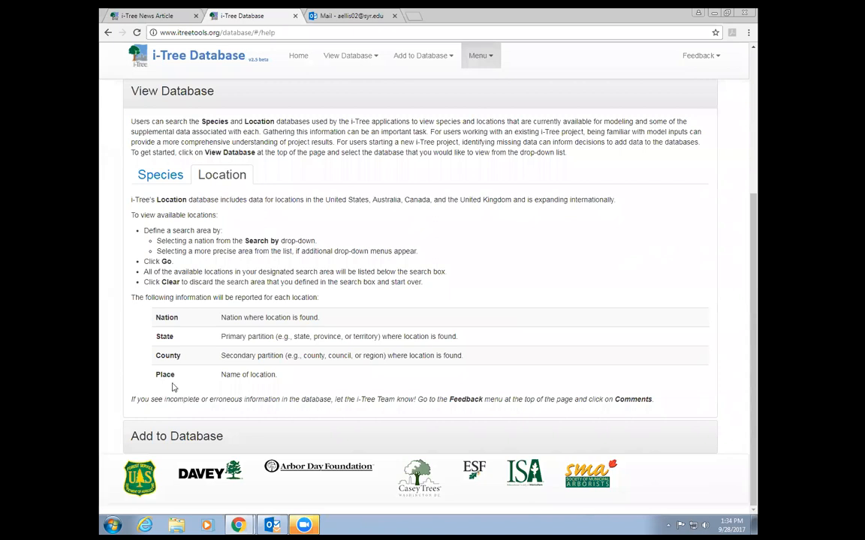
# - Expand the Add to Database section and read its Precipitation and Location help
pyautogui.click(180, 438)
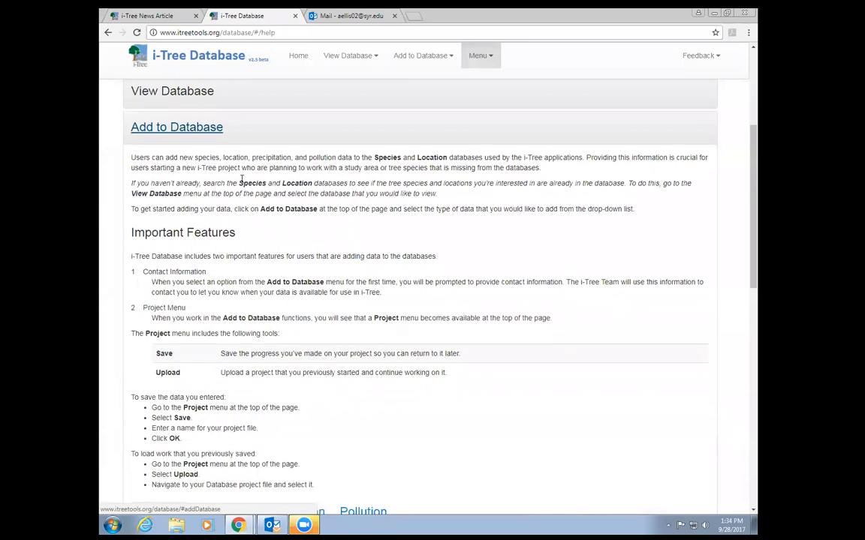
pyautogui.scroll(-3, 226, 173)
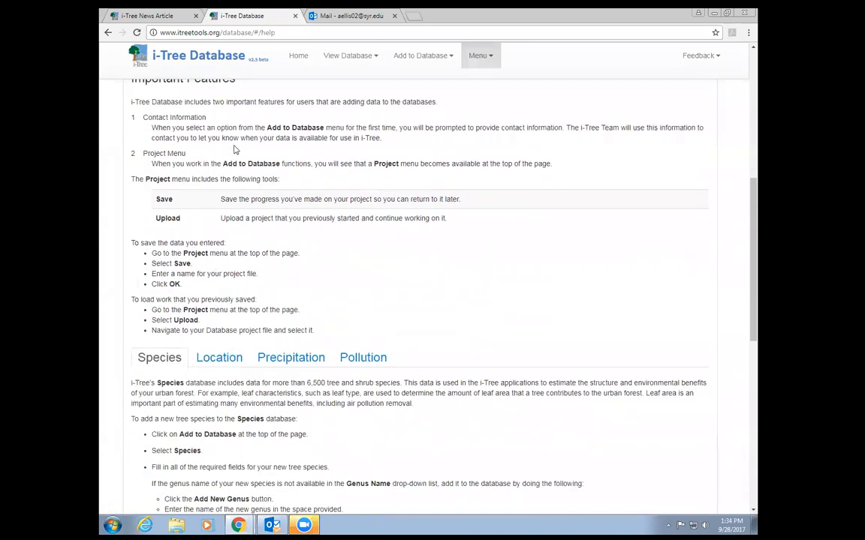
pyautogui.scroll(-1, 214, 134)
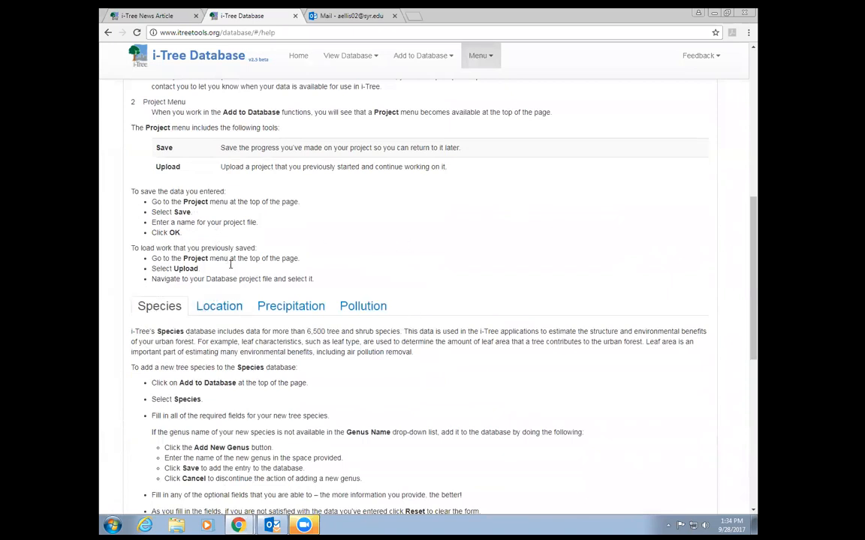
pyautogui.scroll(-2, 485, 236)
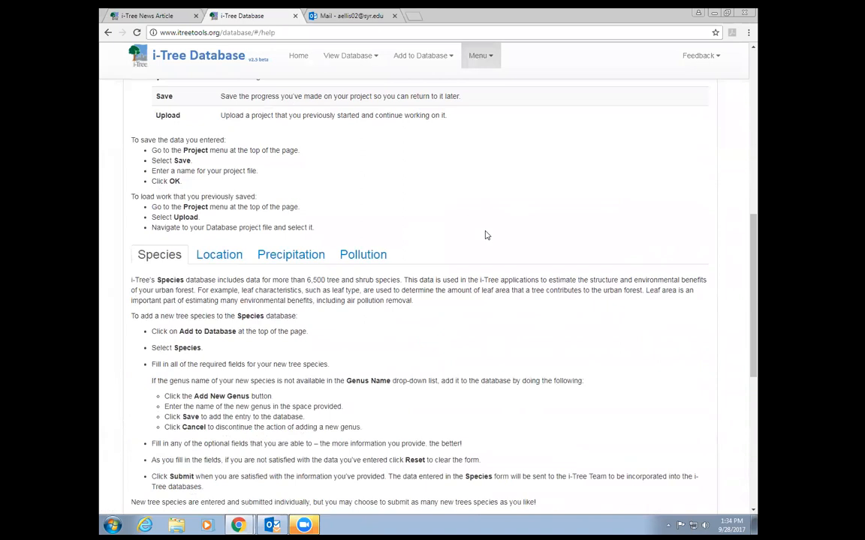
pyautogui.click(316, 204)
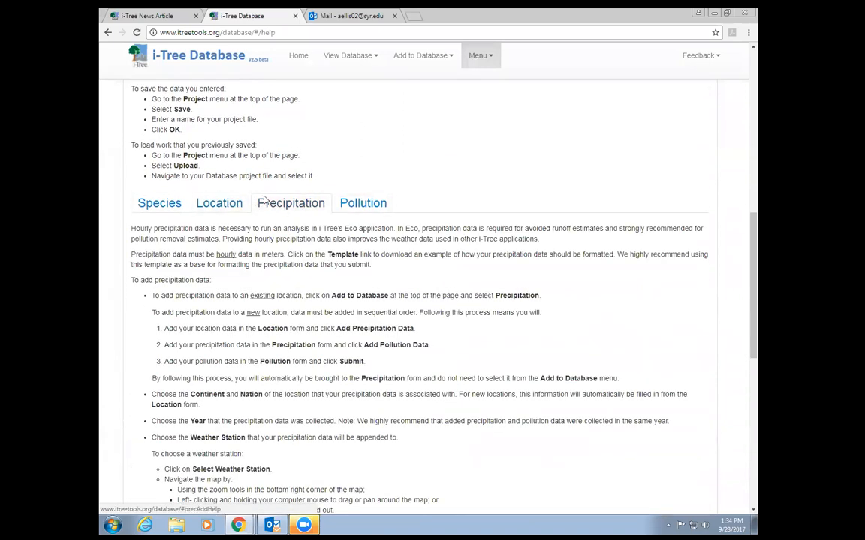
pyautogui.click(225, 203)
pyautogui.scroll(-4, 326, 275)
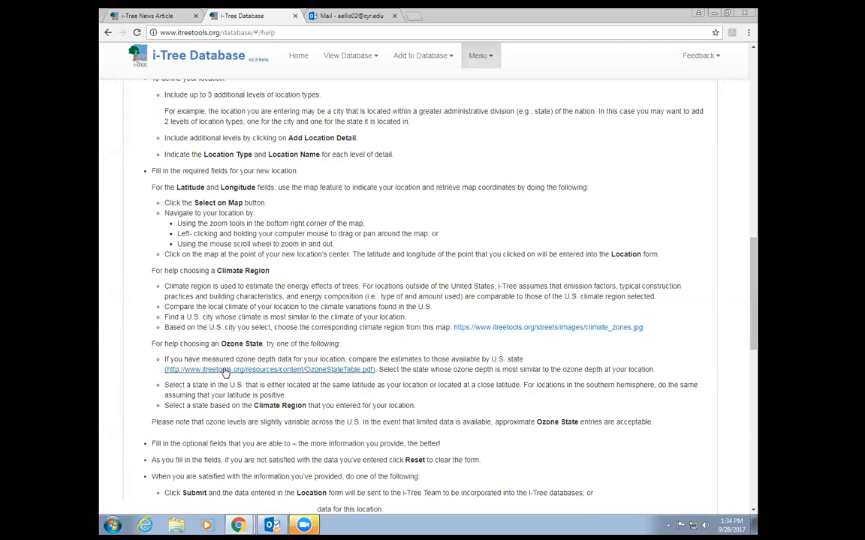
pyautogui.scroll(-1, 225, 373)
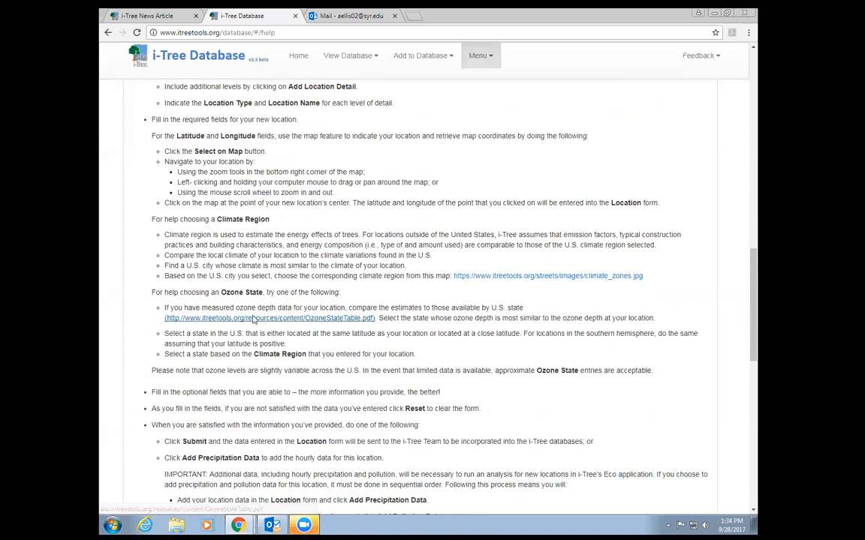
pyautogui.scroll(-3, 268, 322)
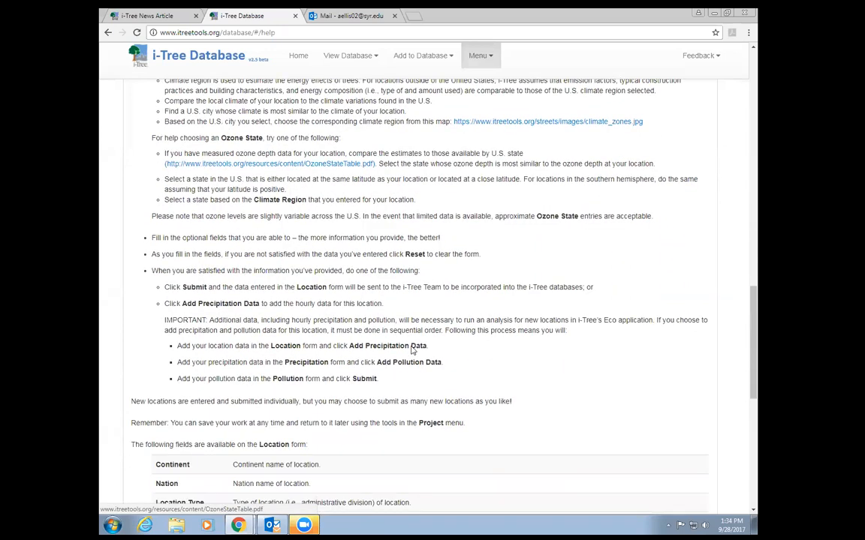
pyautogui.scroll(-8, 385, 363)
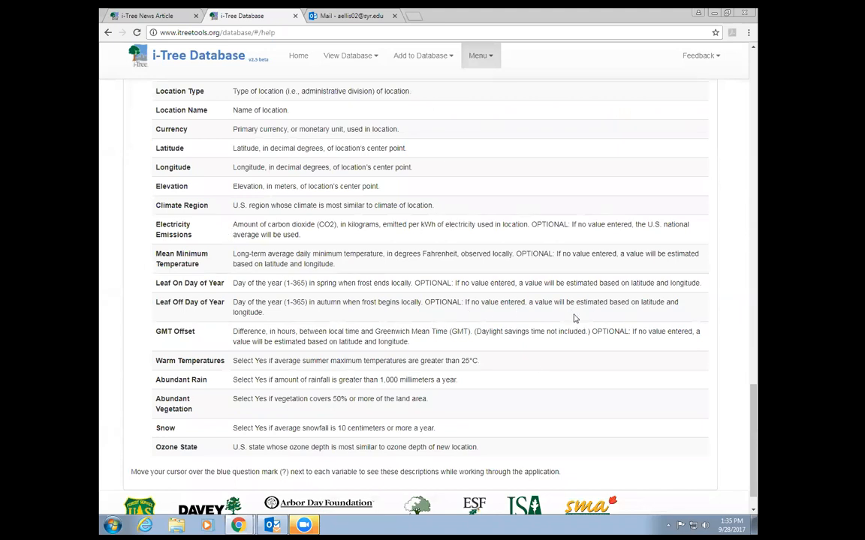
pyautogui.scroll(12, 574, 315)
pyautogui.scroll(15, 488, 63)
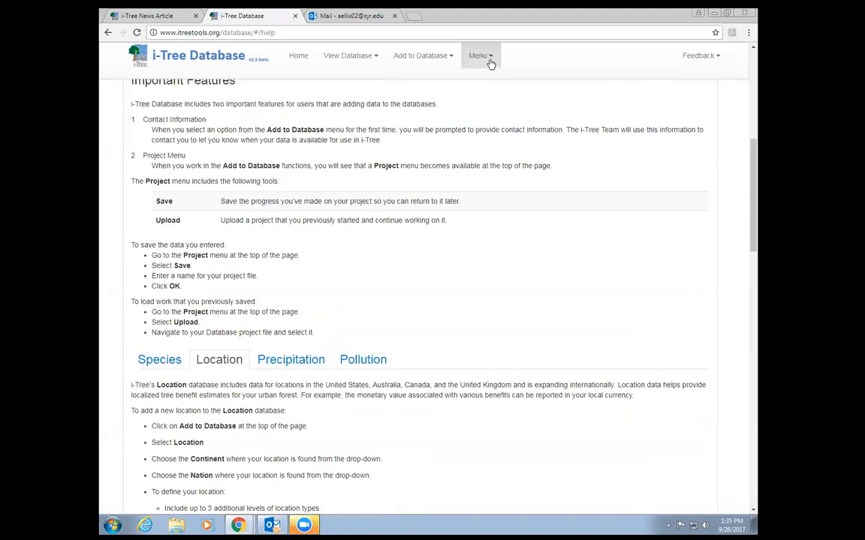
pyautogui.click(487, 58)
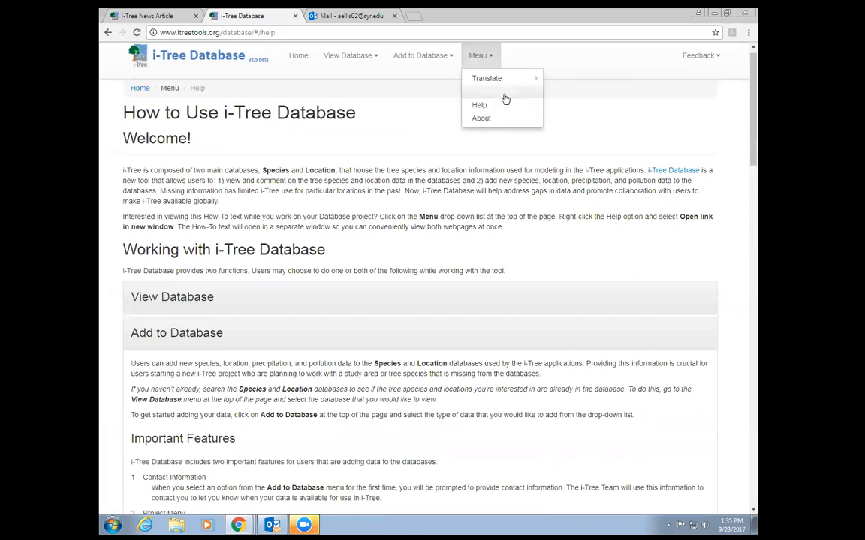
# - Show the Feedback options: Comments, Suggestions / Stories and Report a Bug
pyautogui.click(697, 55)
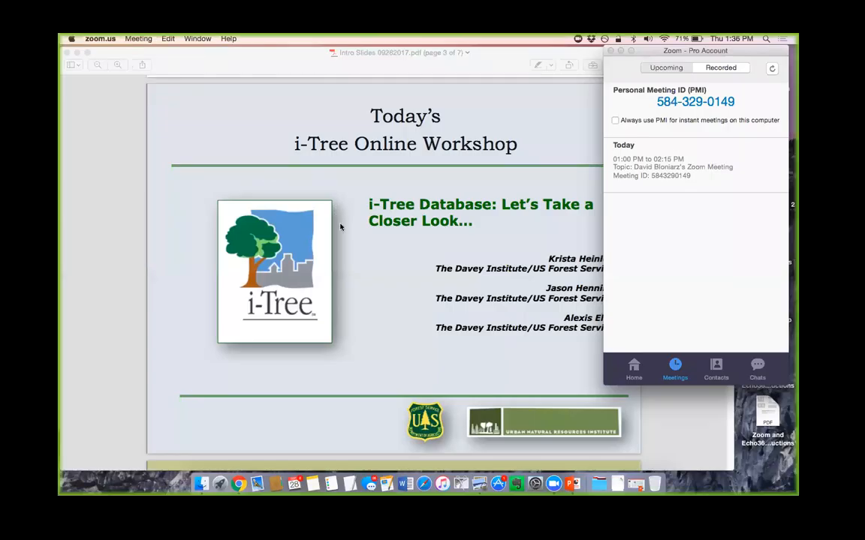
# - Scroll the workshop PDF to page 4, the ISA and SAF Certification slide
pyautogui.scroll(-10, 362, 260)
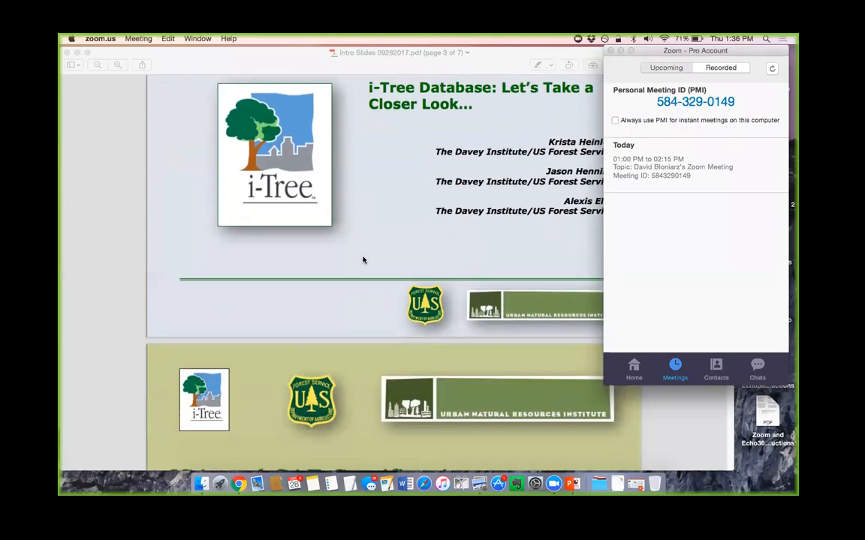
pyautogui.scroll(2, 364, 260)
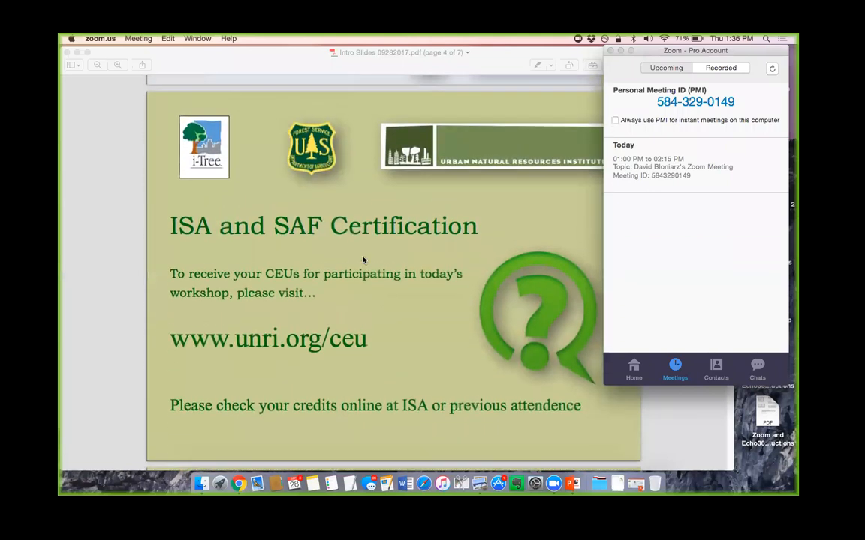
pyautogui.scroll(-1, 461, 196)
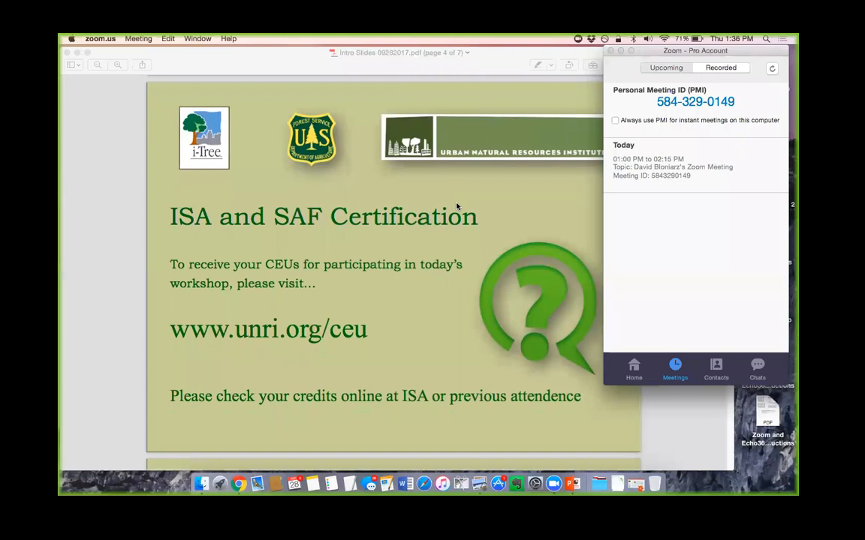